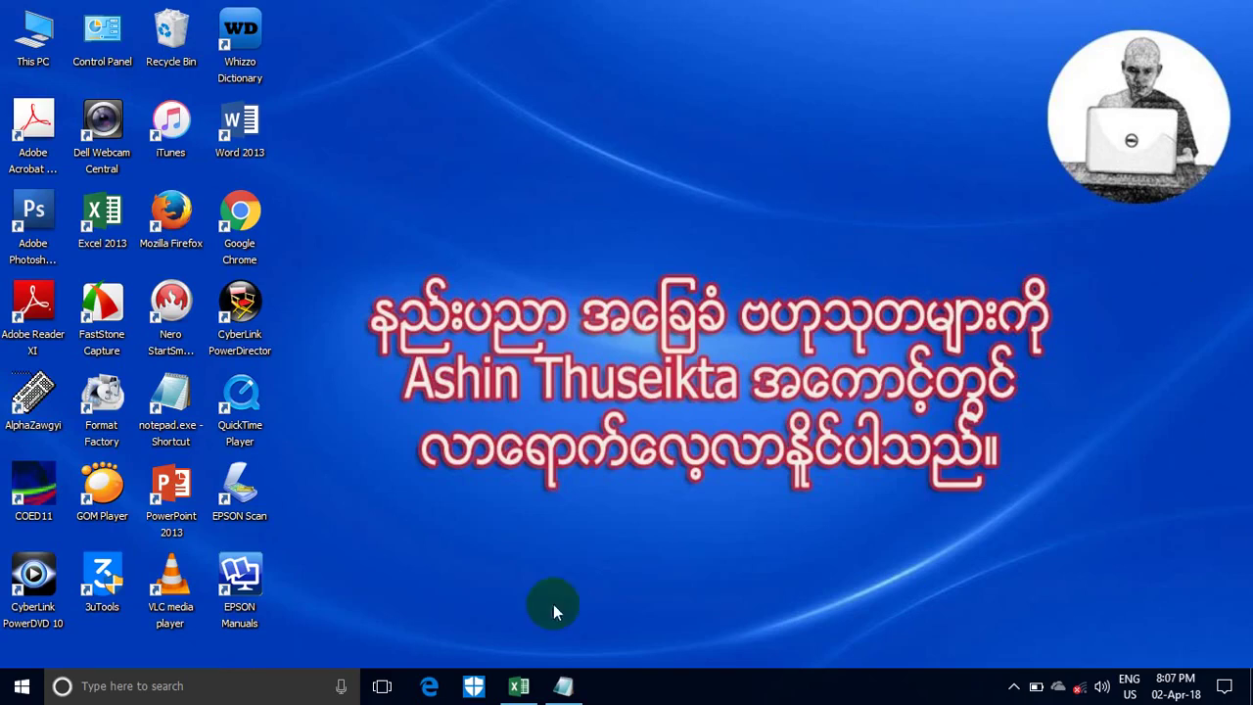
# Step: Restore the SamThat.xlsx sales workbook window from the taskbar
pyautogui.click(519, 685)
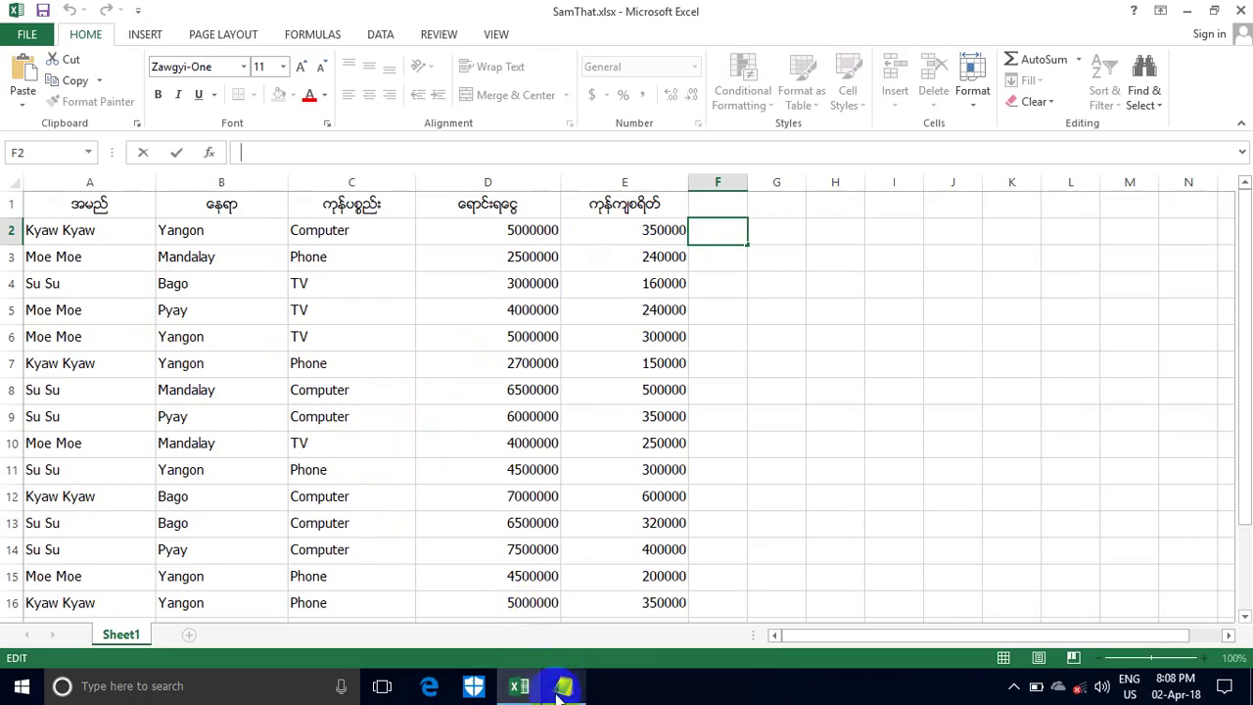
pyautogui.moveTo(558, 693)
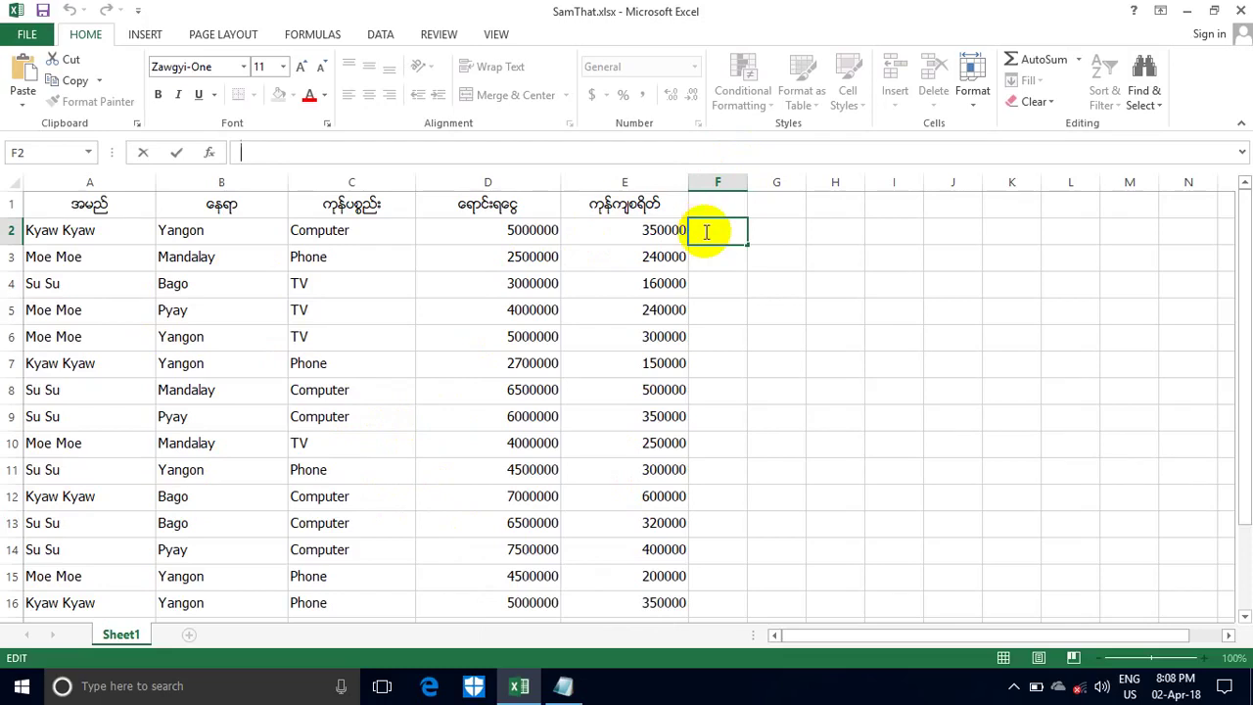
pyautogui.click(706, 231)
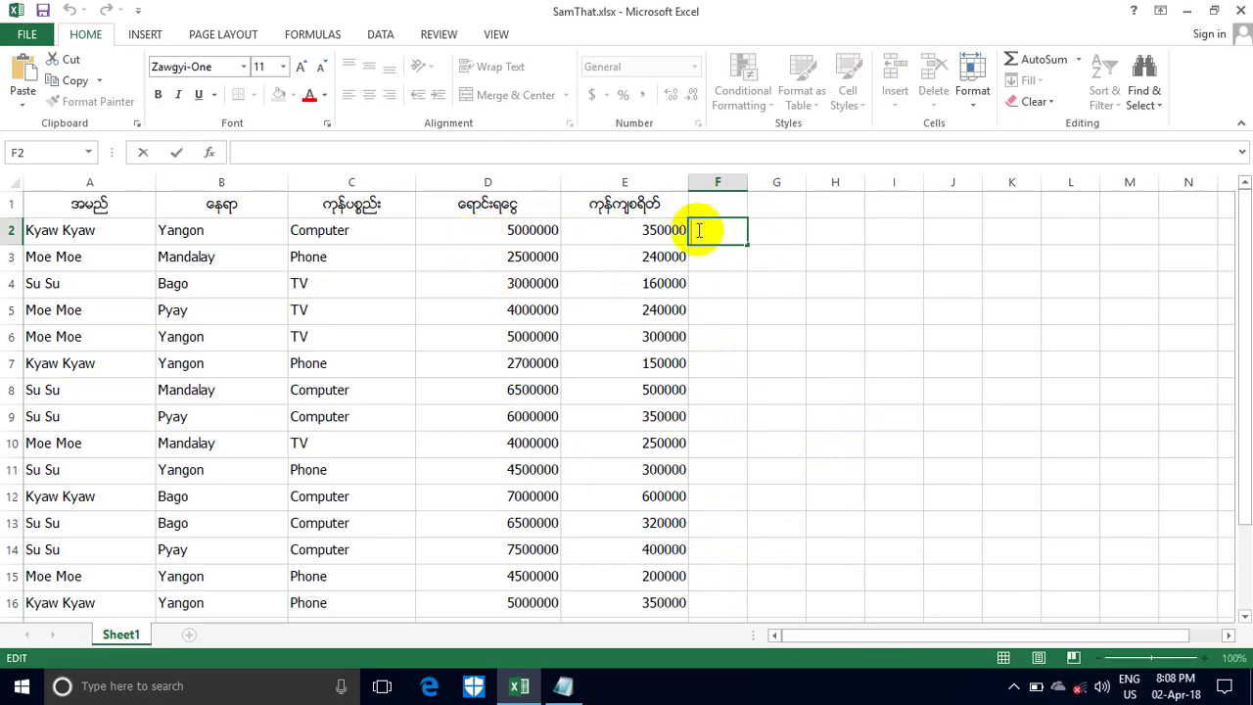
pyautogui.click(284, 154)
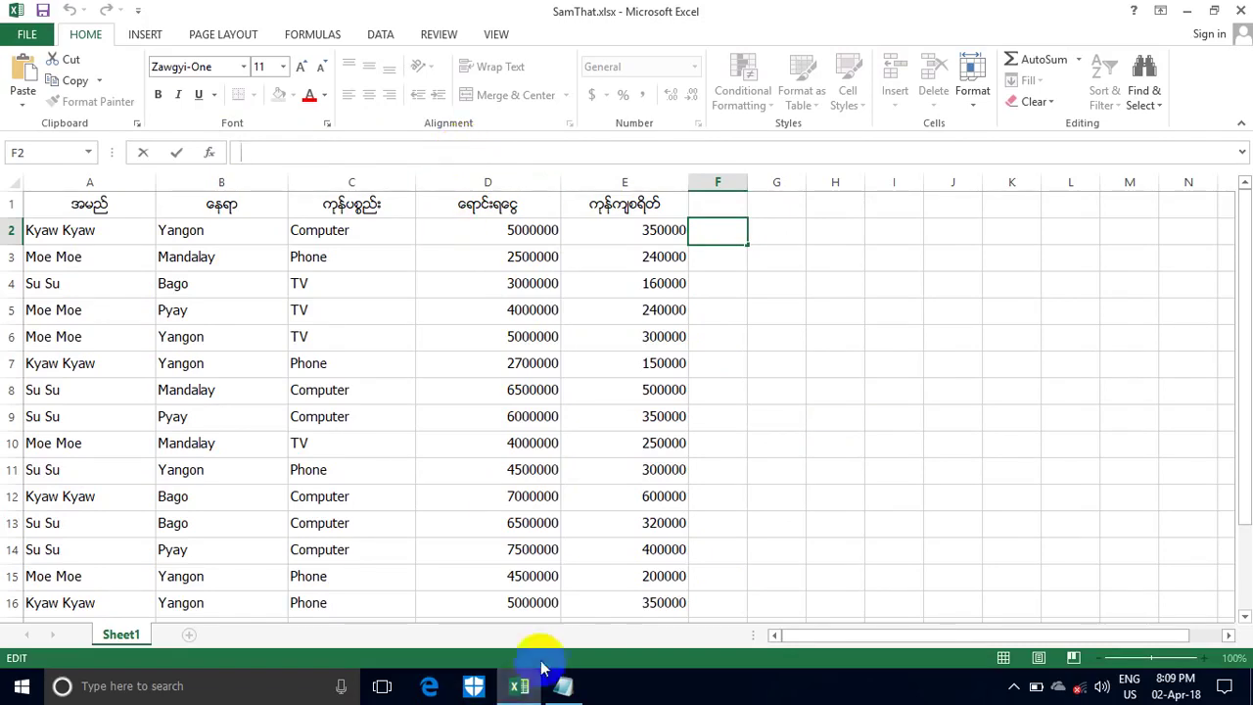
# Step: In a new Notepad note beside the sheet, draft =If(d2>=5000000,"A","B")
pyautogui.click(565, 690)
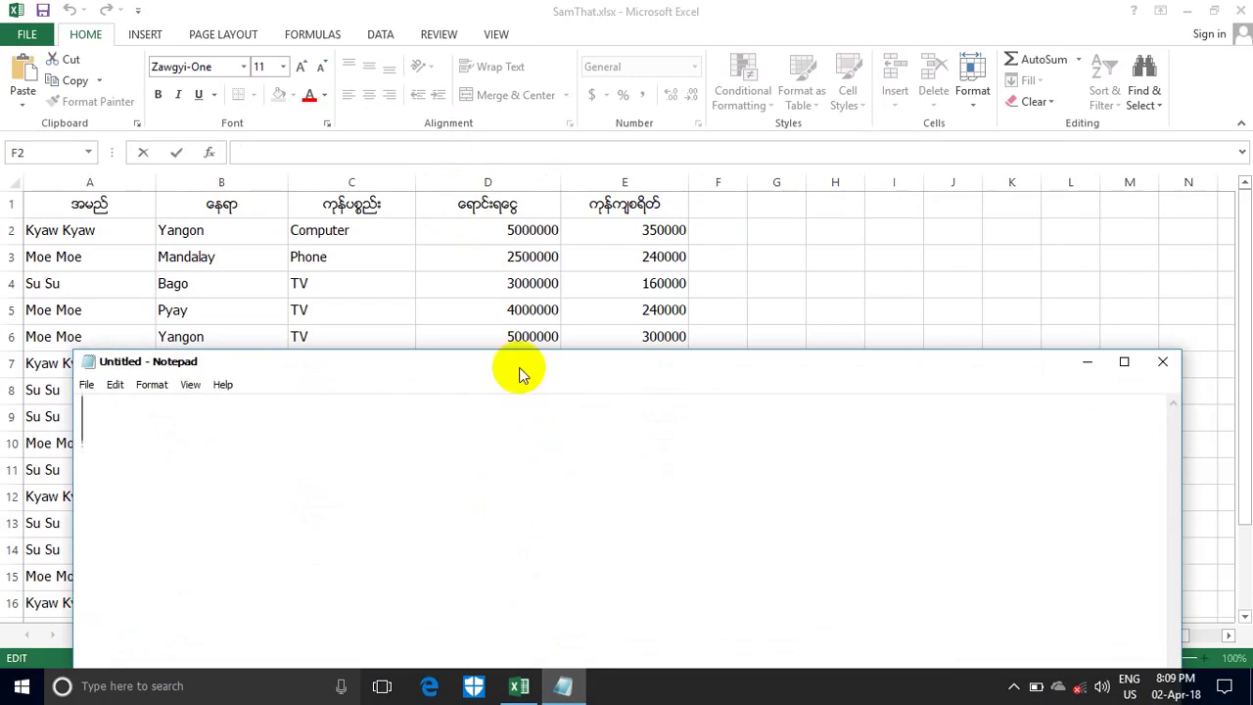
pyautogui.moveTo(520, 370); pyautogui.dragTo(556, 369)
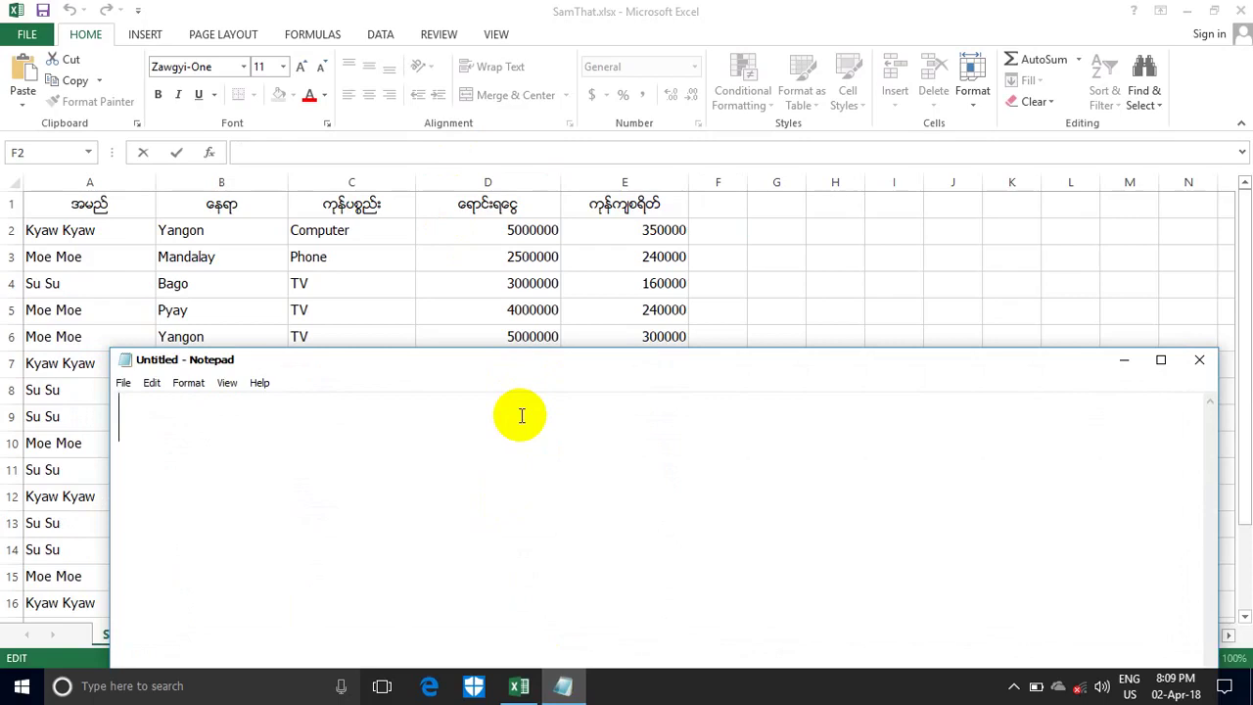
pyautogui.write('=')
pyautogui.write('I')
pyautogui.write('f')
pyautogui.write('(')
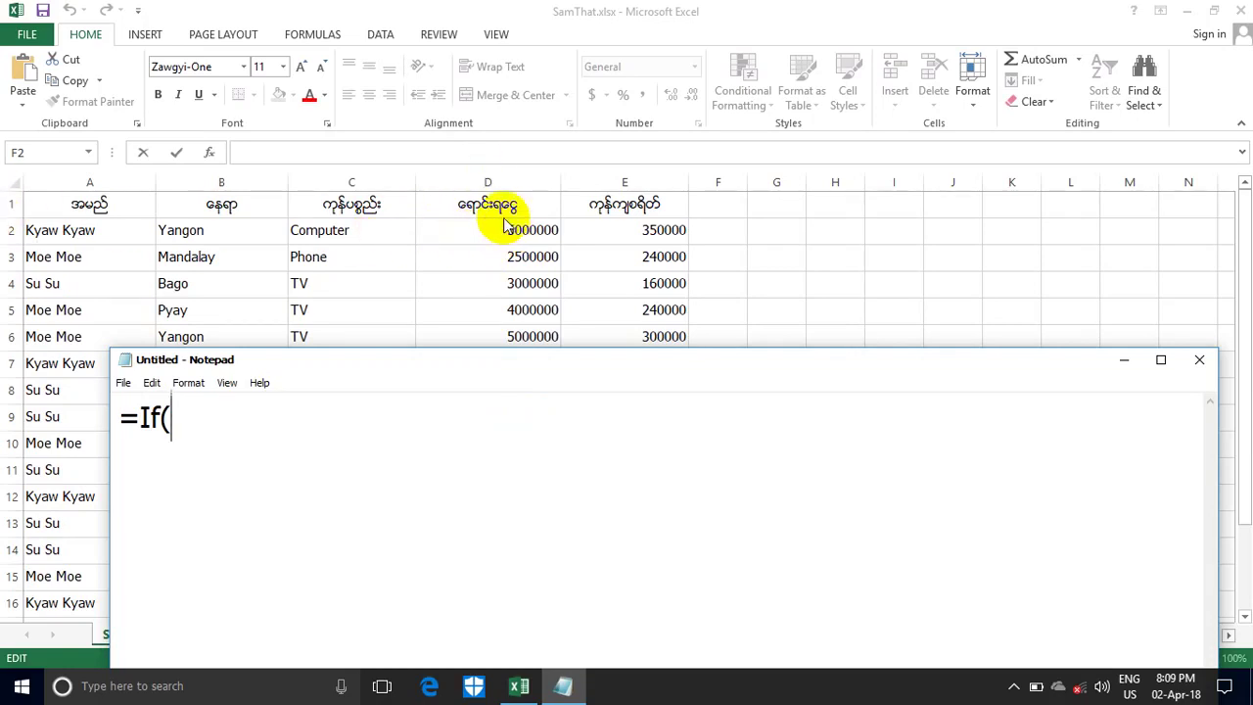
pyautogui.write('d')
pyautogui.write('2')
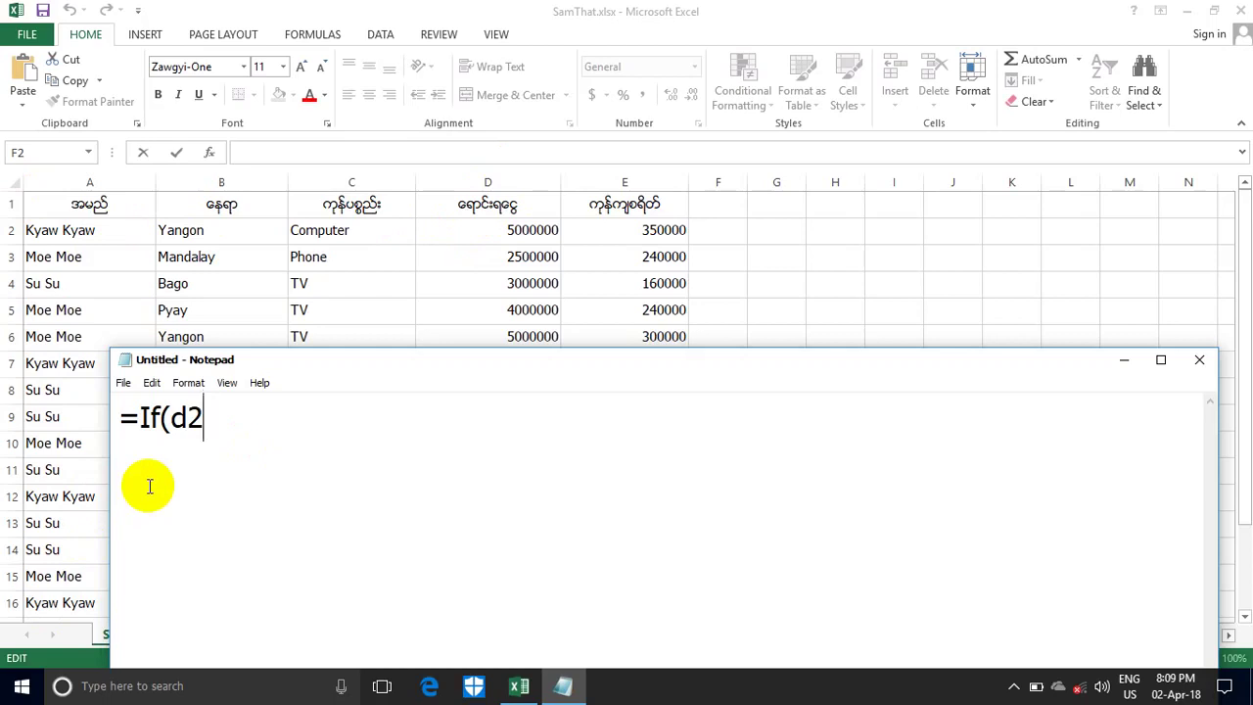
pyautogui.write('>')
pyautogui.write('=')
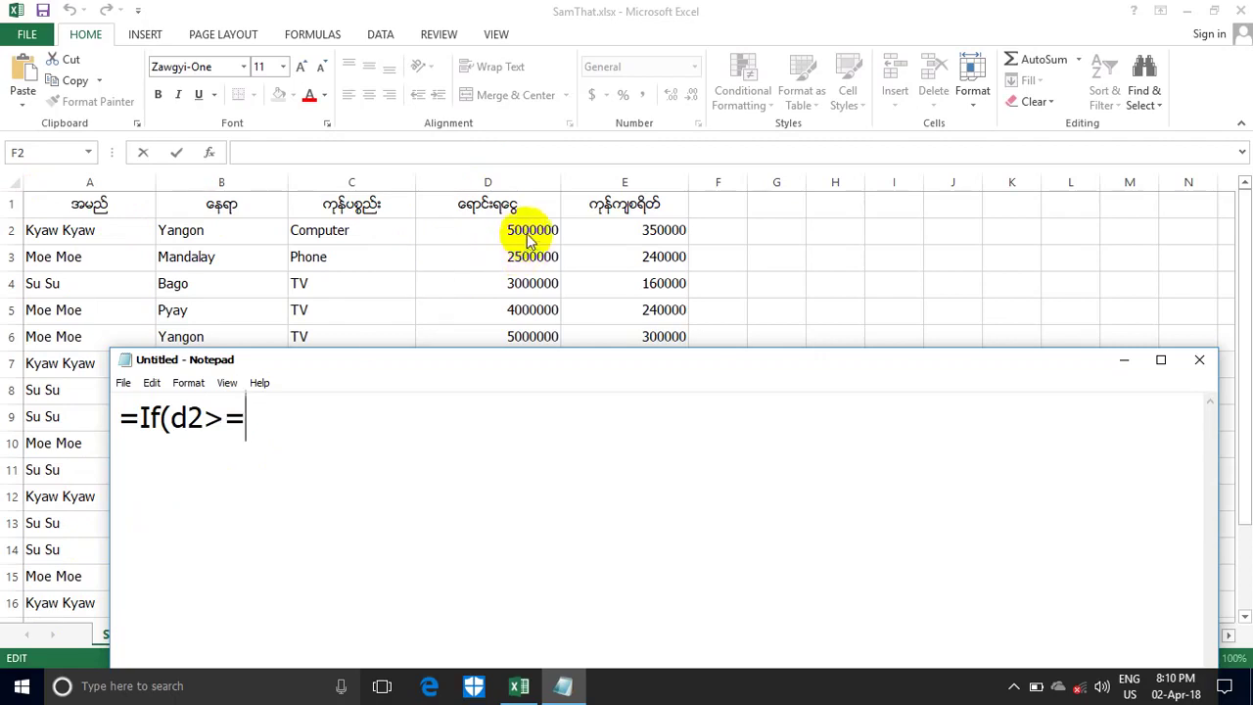
pyautogui.write('500')
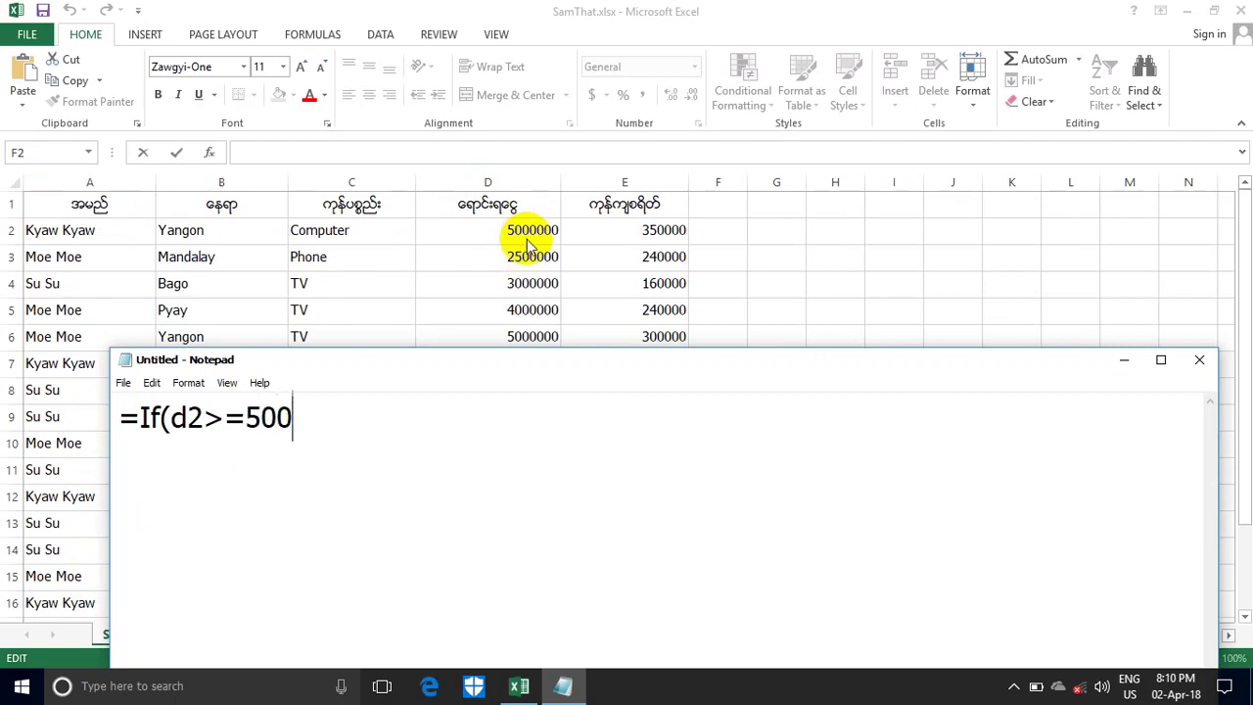
pyautogui.write('0000')
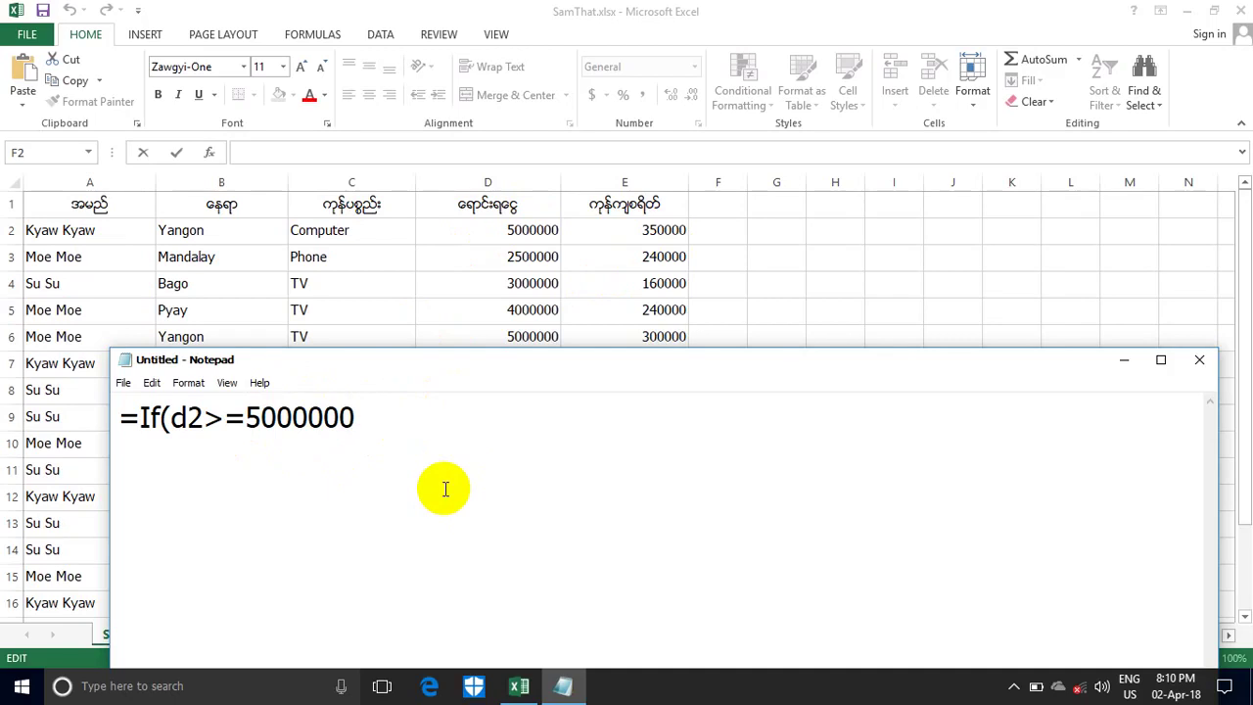
pyautogui.write(',')
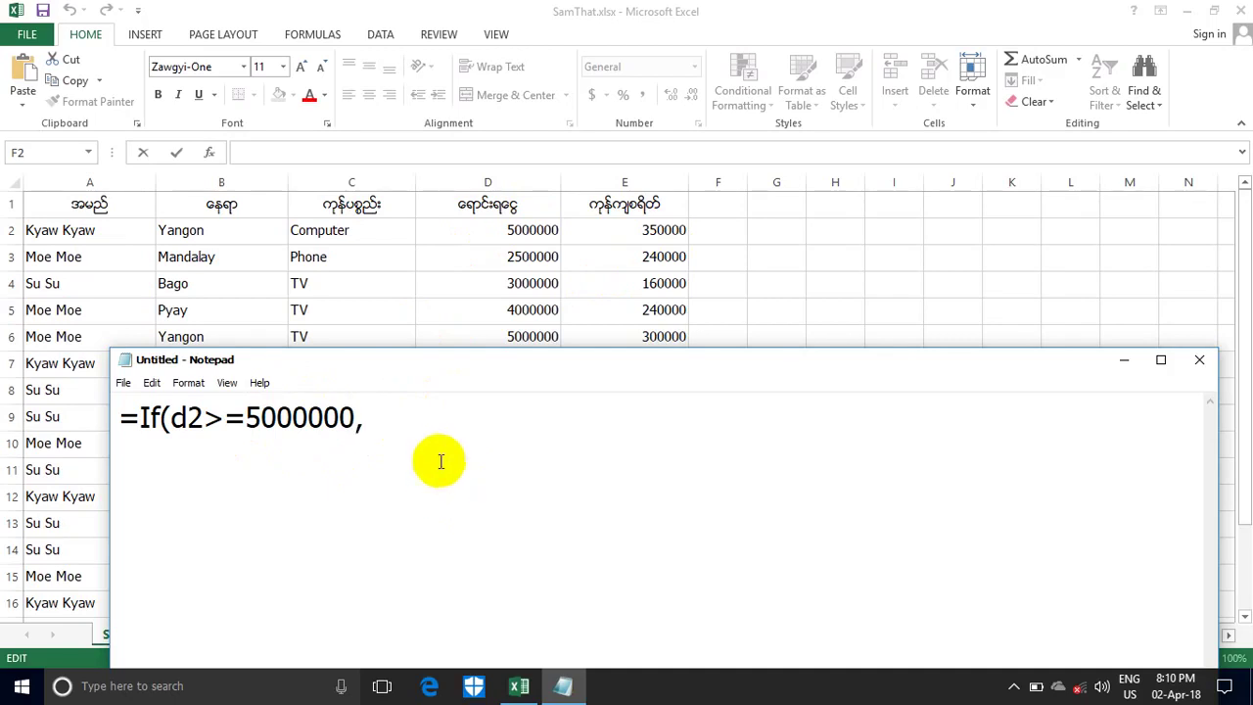
pyautogui.moveTo(245, 419); pyautogui.dragTo(272, 420)
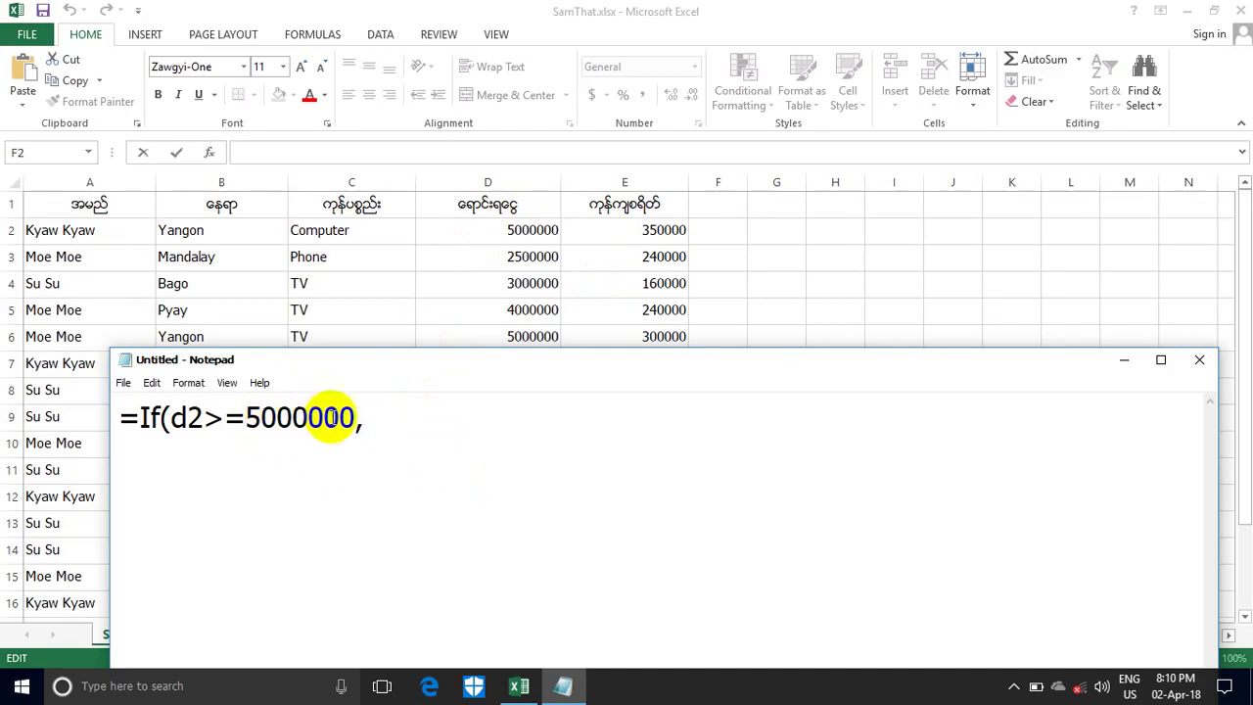
pyautogui.click(364, 419)
pyautogui.write('"')
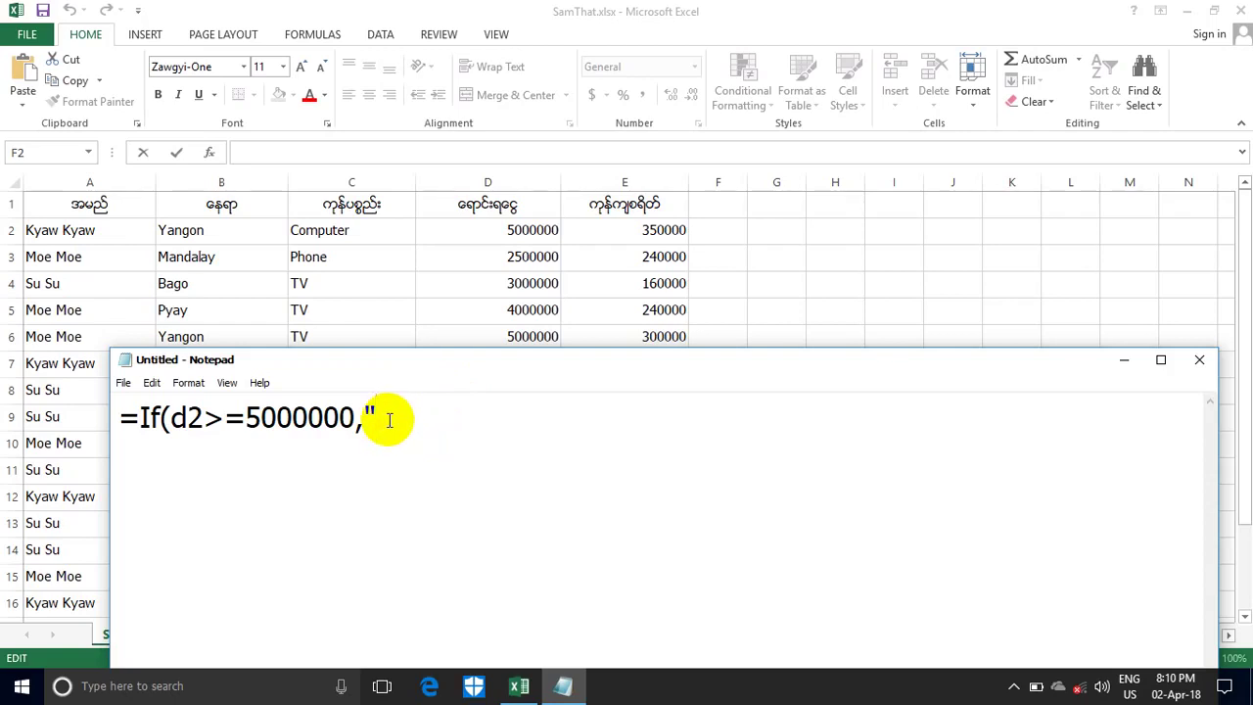
pyautogui.write('A"')
pyautogui.write(',')
pyautogui.write('"')
pyautogui.write('B')
pyautogui.write('"')
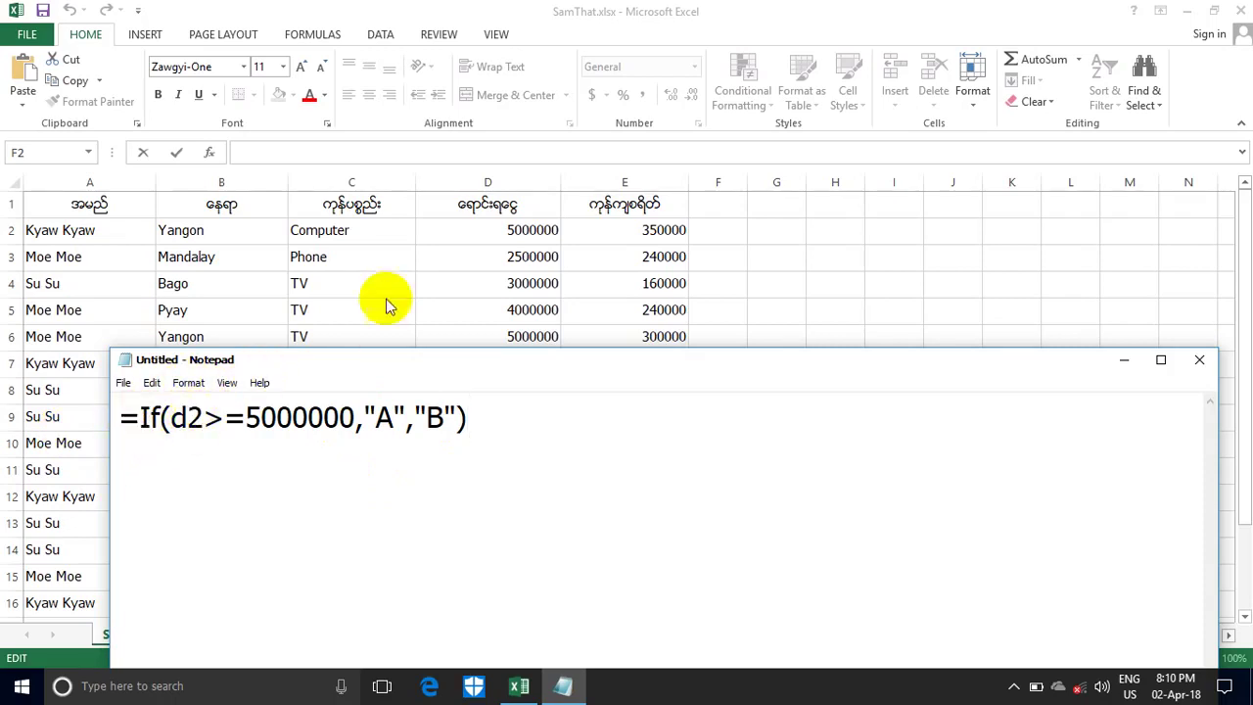
pyautogui.moveTo(222, 421); pyautogui.dragTo(171, 419)
pyautogui.click(203, 424)
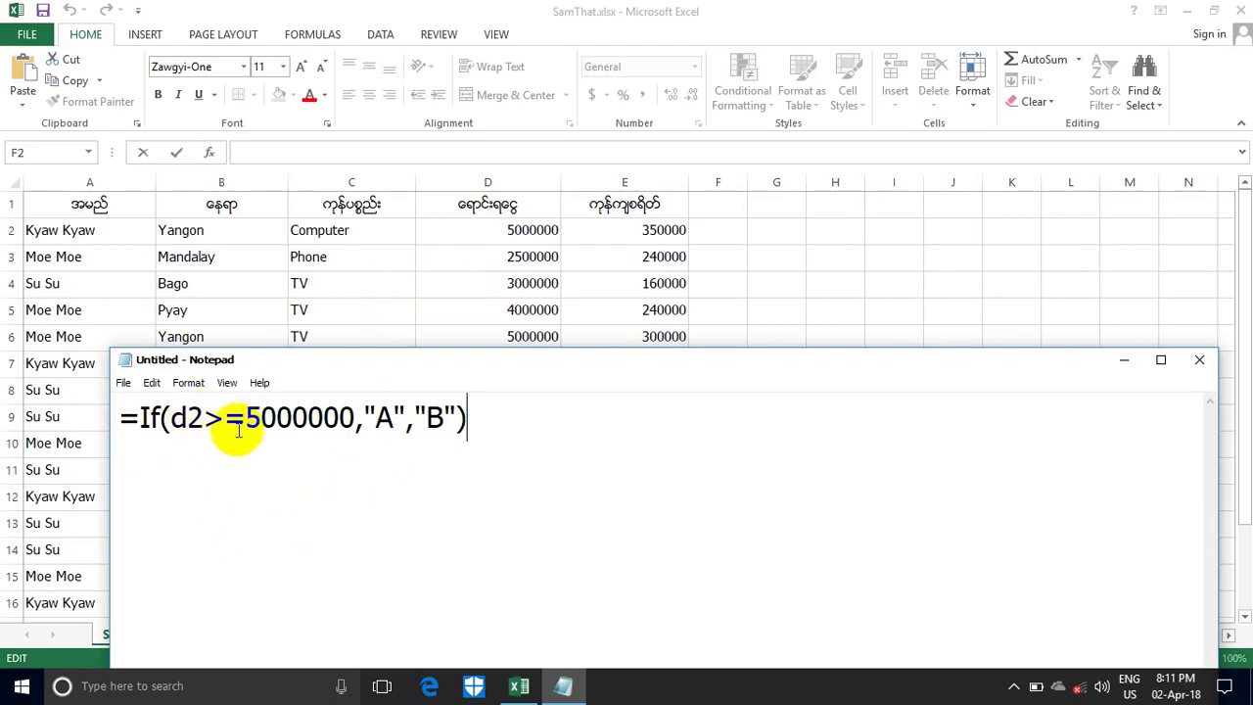
pyautogui.moveTo(245, 421); pyautogui.dragTo(281, 418)
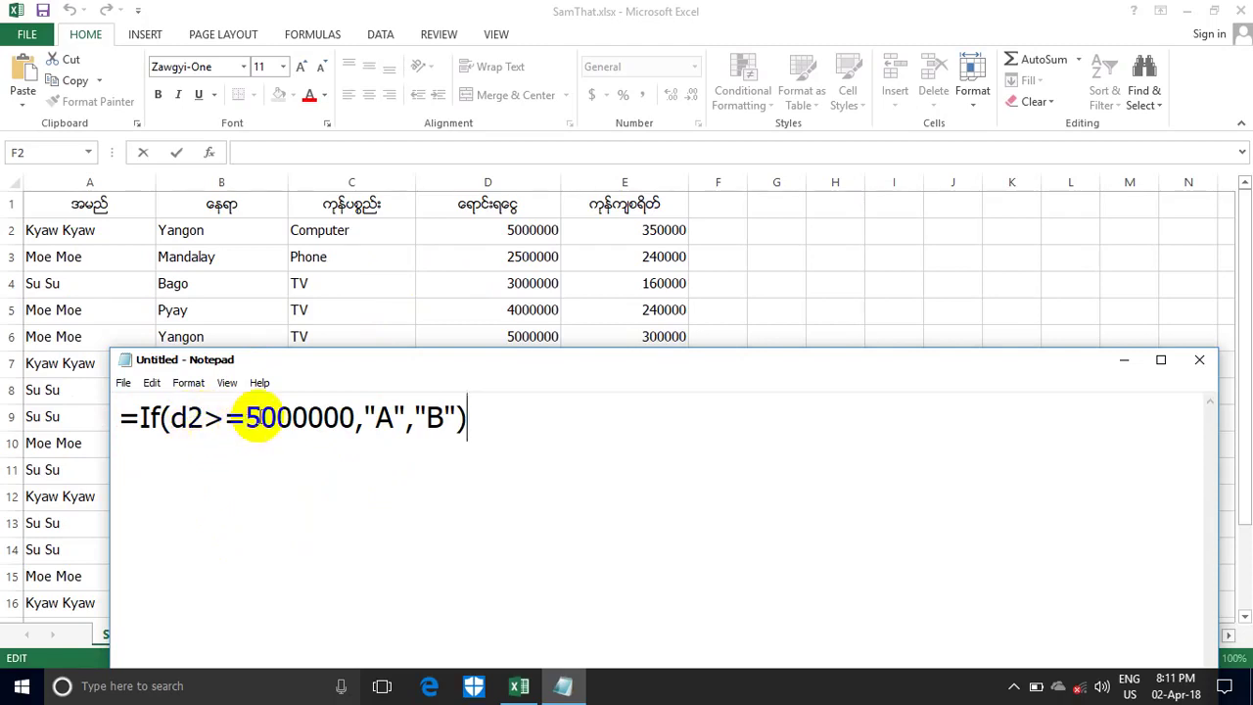
pyautogui.click(245, 431)
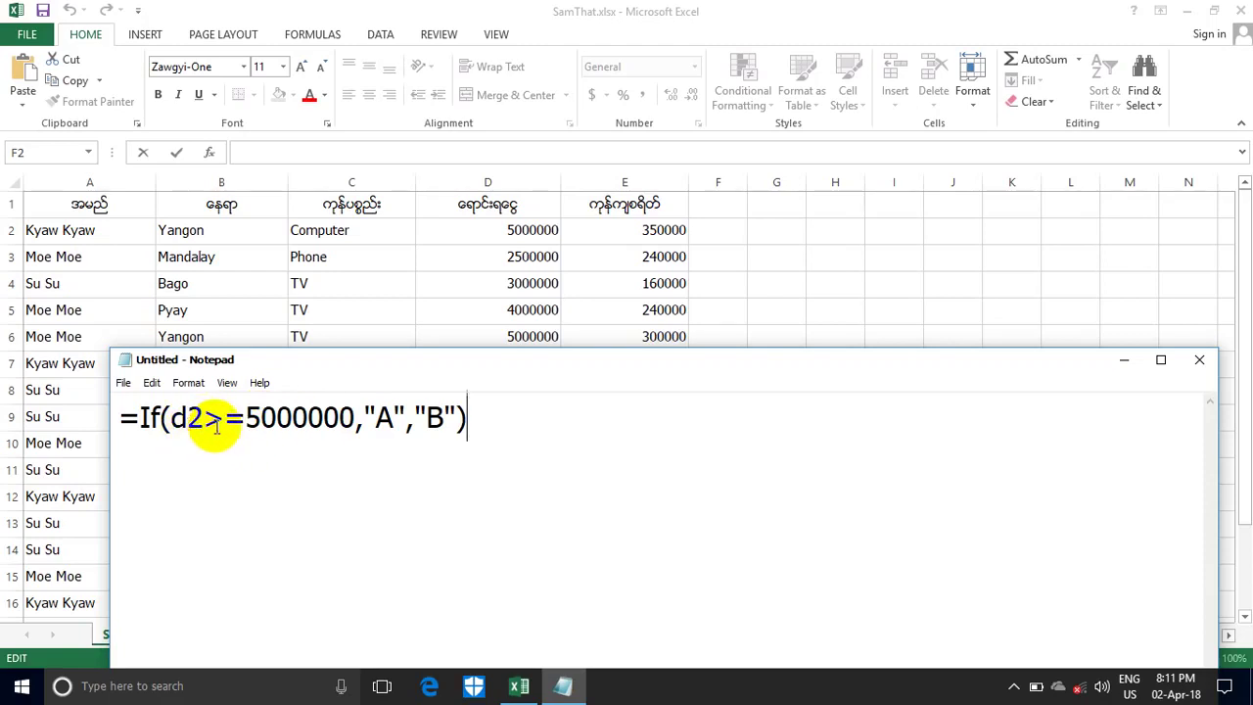
pyautogui.moveTo(229, 424); pyautogui.dragTo(243, 423)
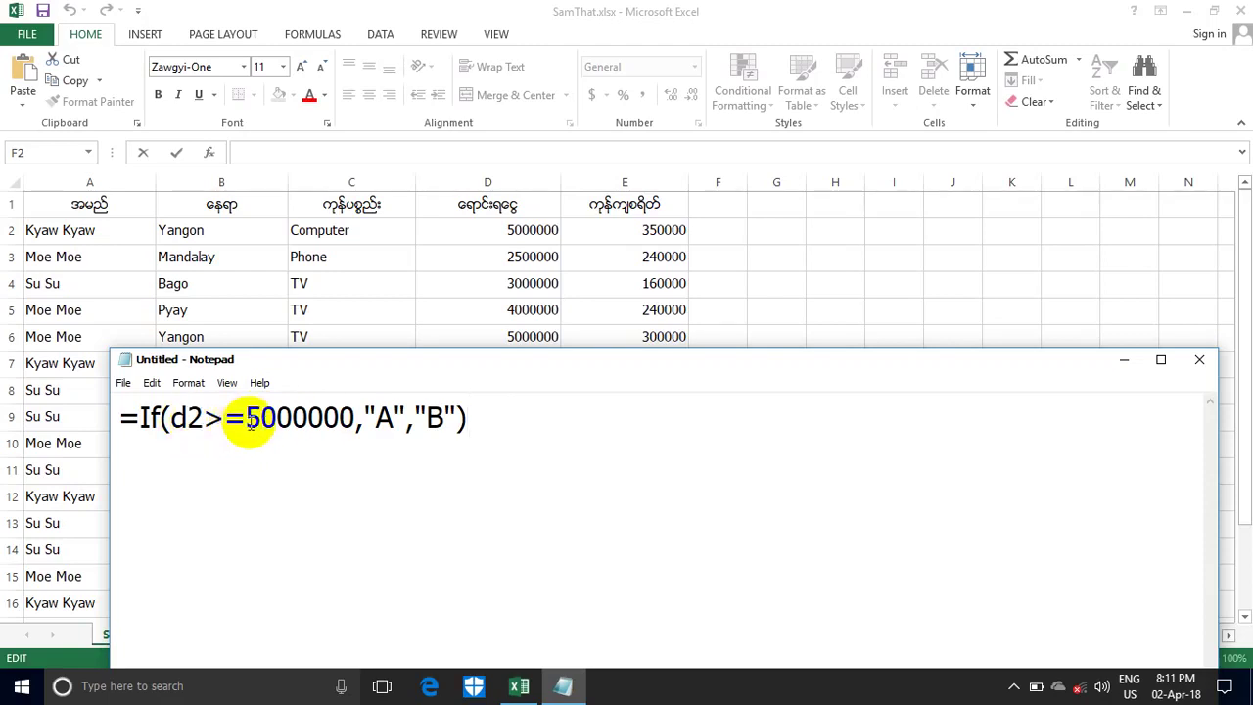
pyautogui.moveTo(244, 421)
pyautogui.mouseDown()
pyautogui.moveTo(290, 421)
pyautogui.moveTo(219, 421)
pyautogui.mouseUp()
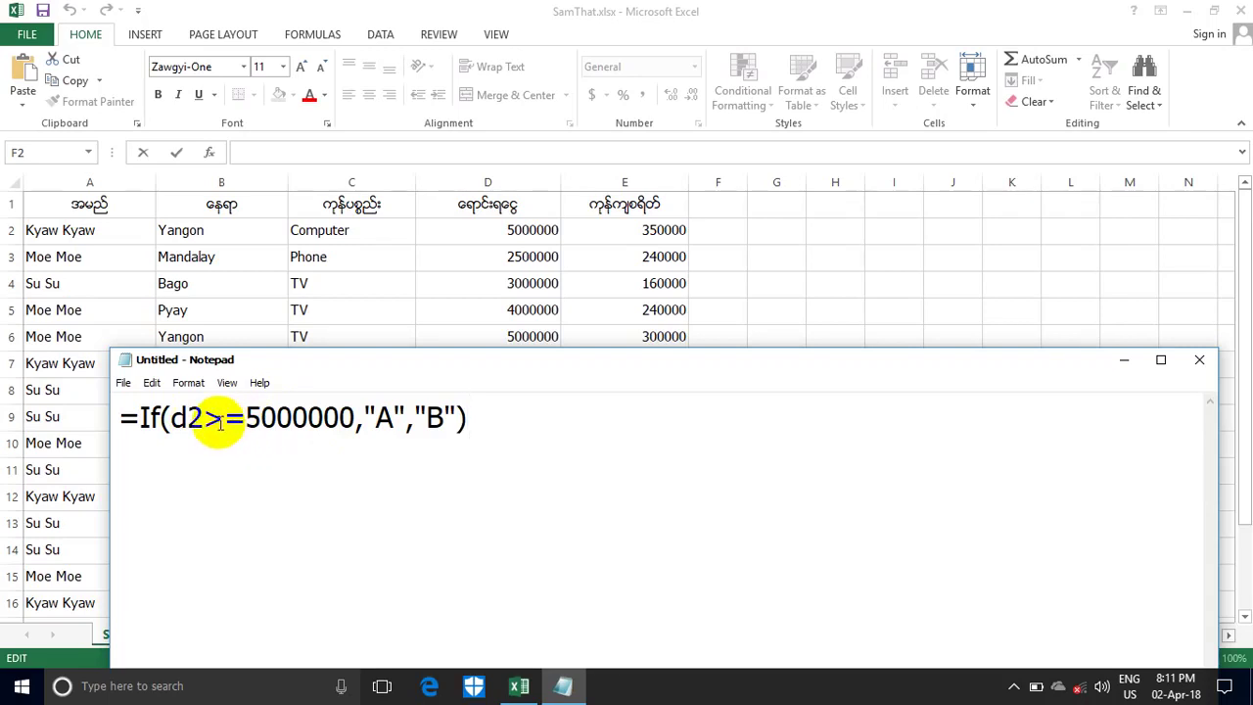
pyautogui.moveTo(373, 443); pyautogui.dragTo(391, 439)
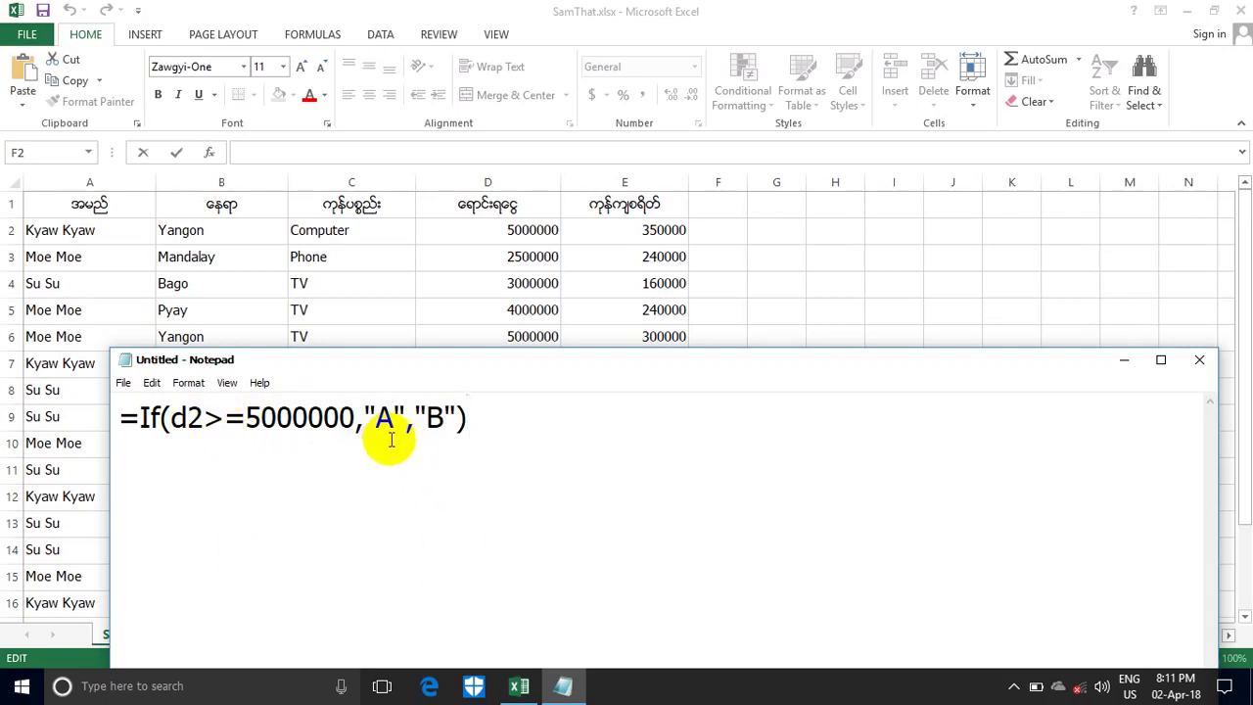
pyautogui.press('End')
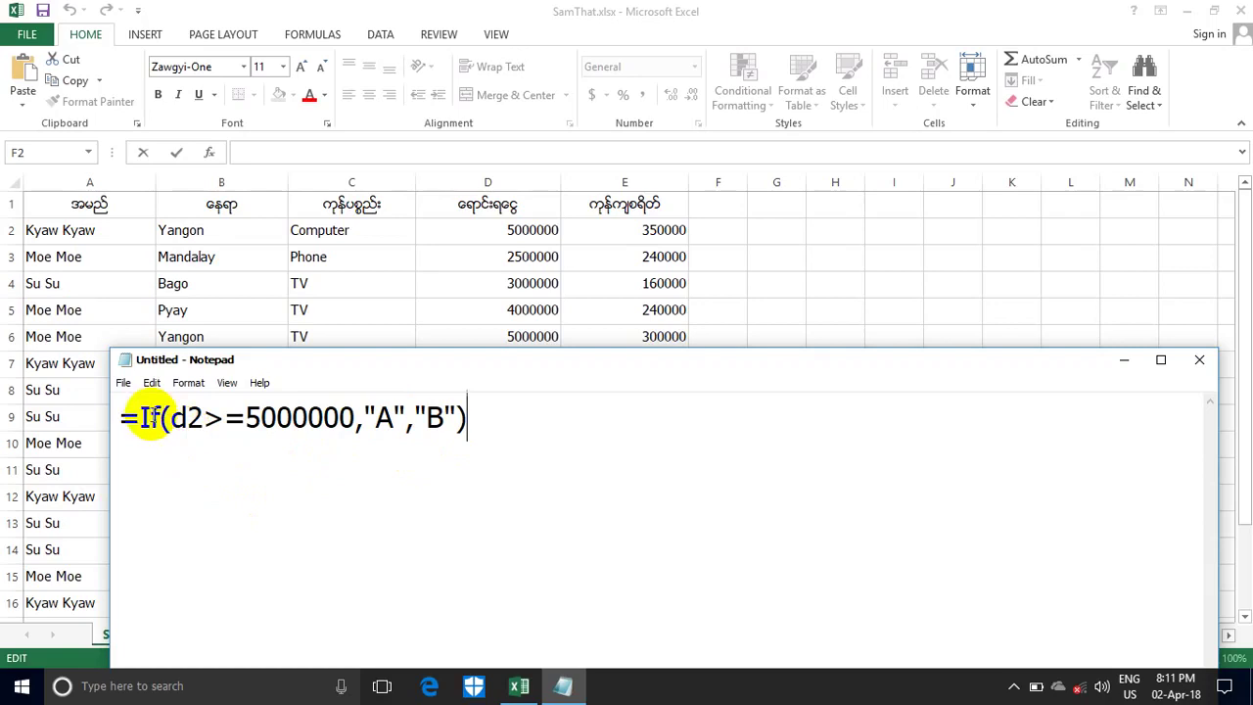
pyautogui.doubleClick(186, 418)
pyautogui.click(250, 418)
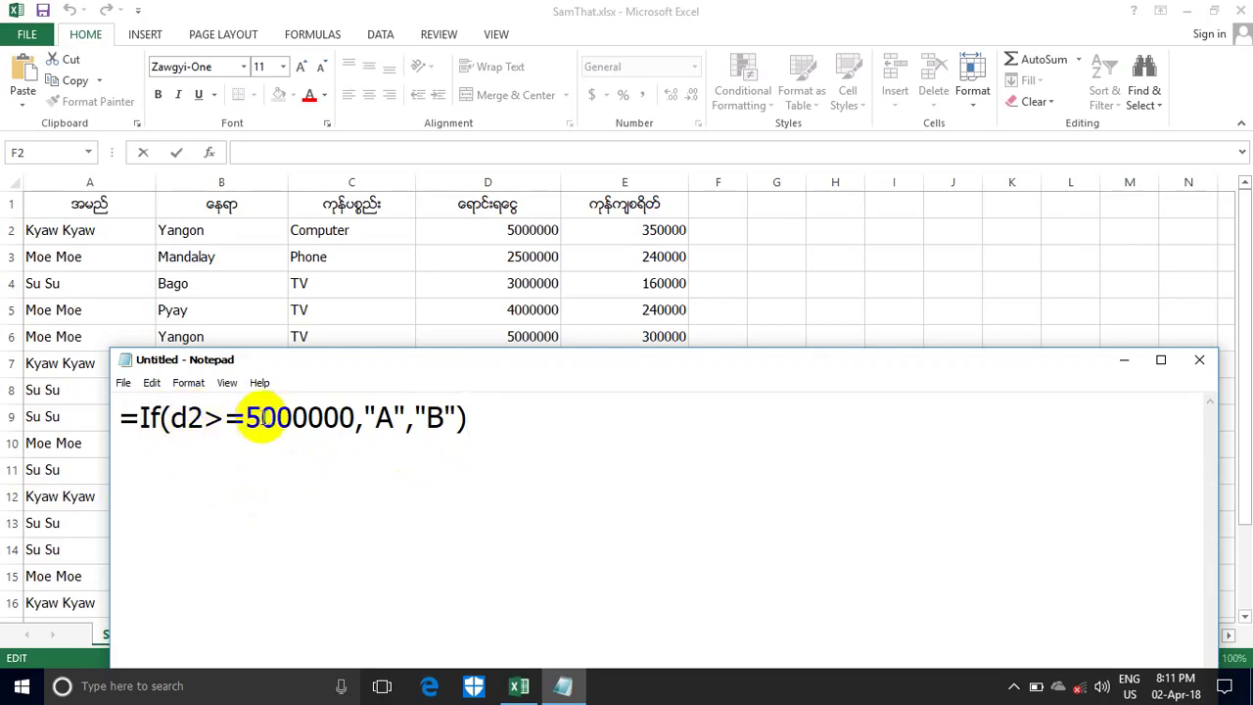
pyautogui.moveTo(233, 419); pyautogui.dragTo(208, 423)
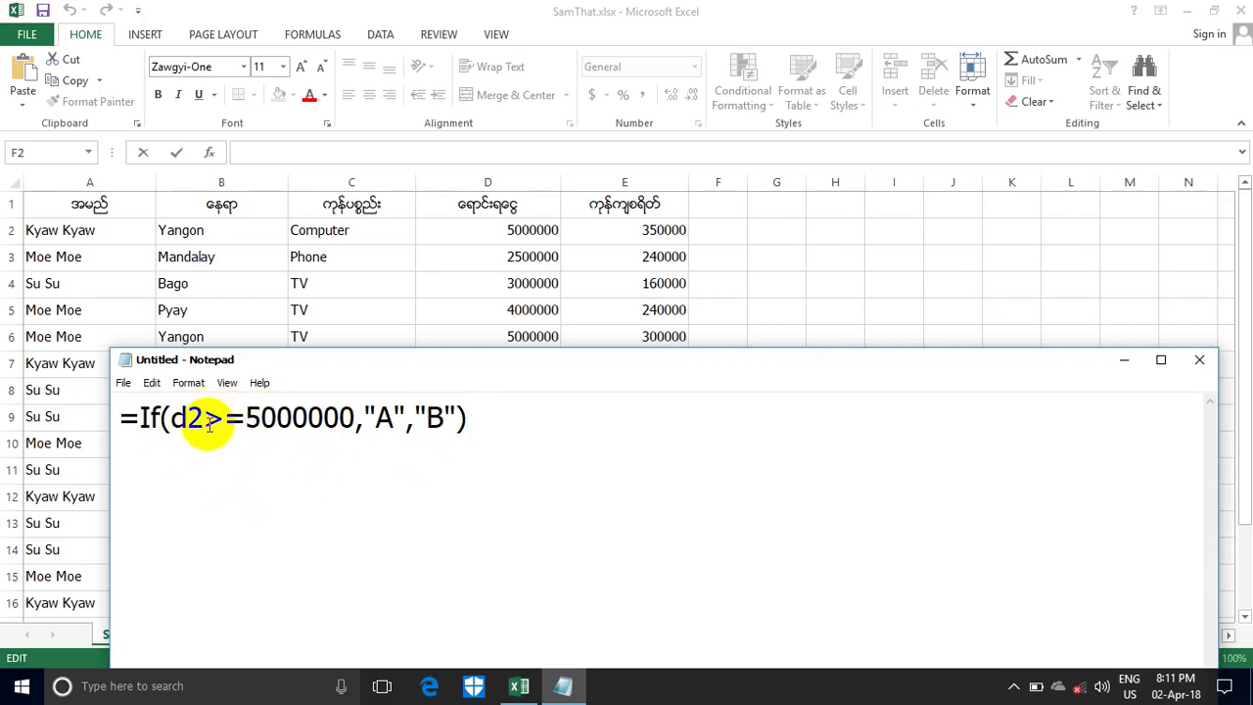
pyautogui.doubleClick(152, 419)
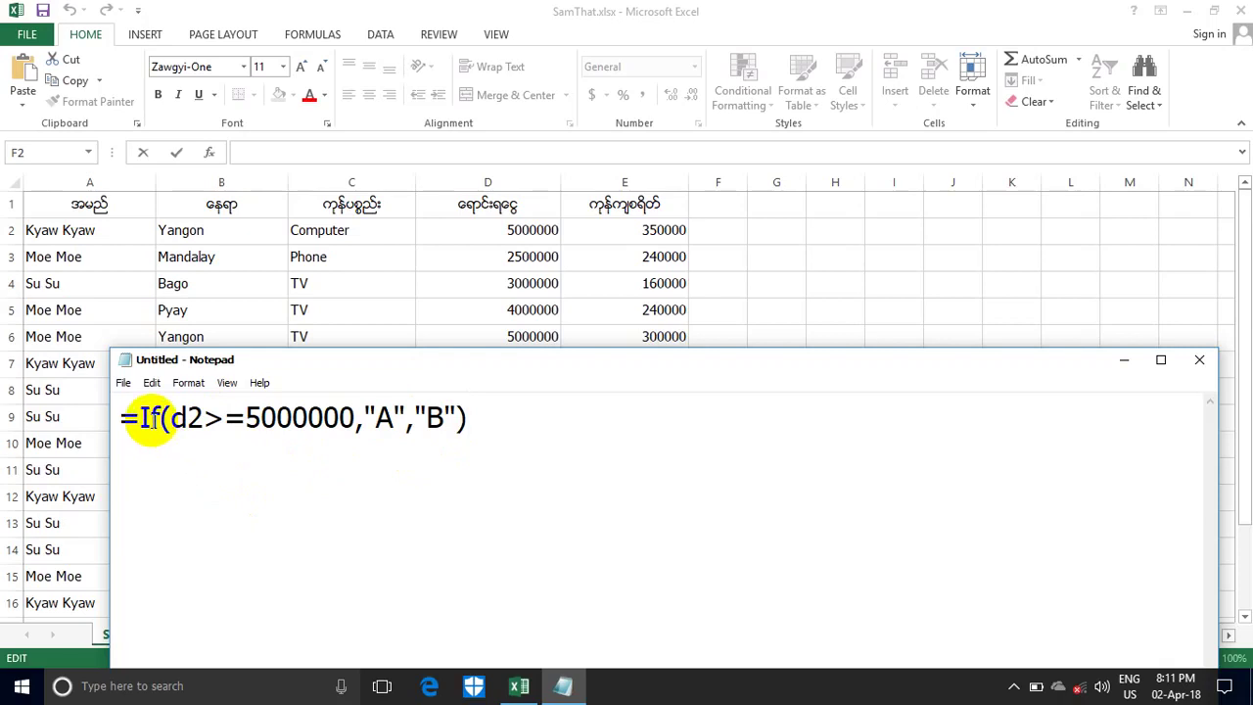
pyautogui.click(186, 472)
pyautogui.doubleClick(384, 418)
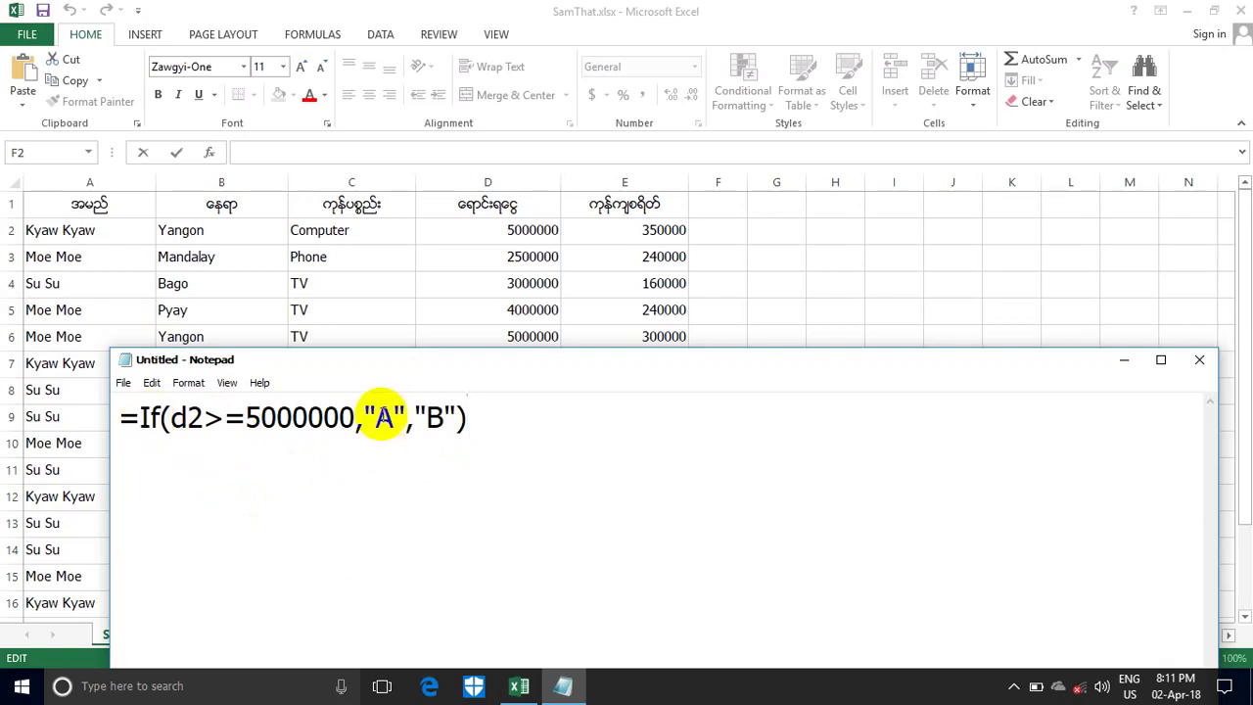
pyautogui.click(408, 545)
pyautogui.doubleClick(428, 443)
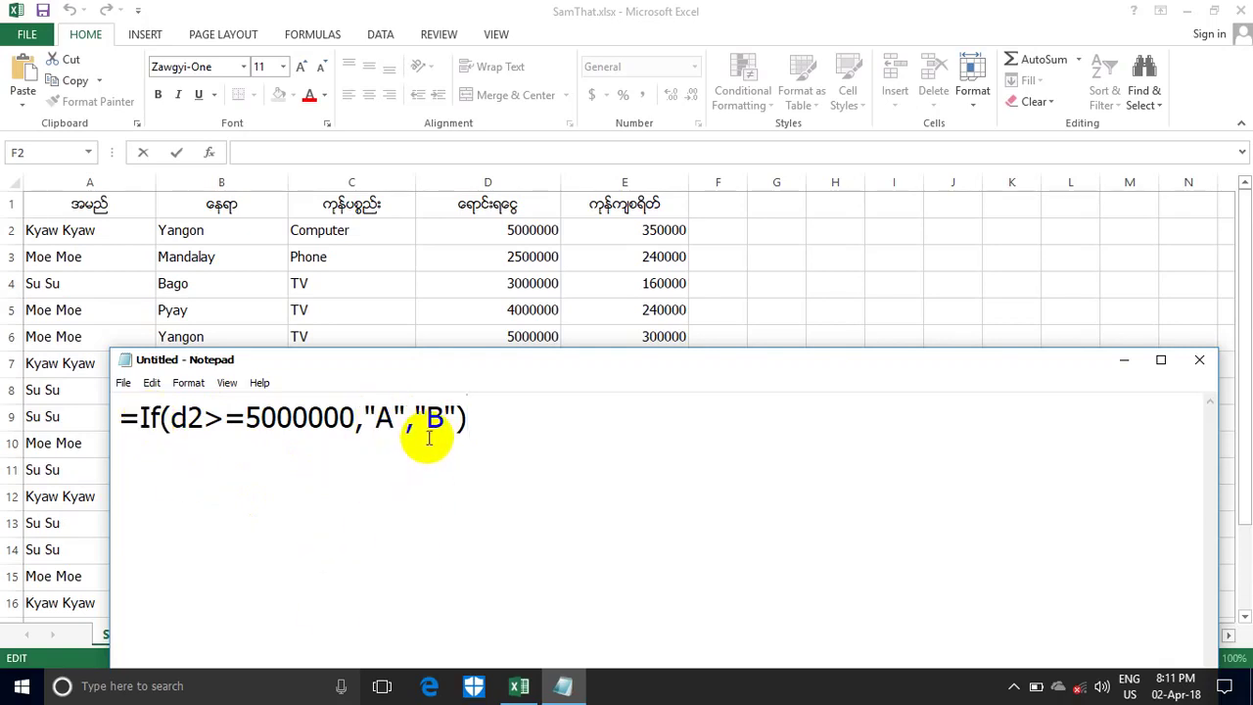
pyautogui.click(518, 447)
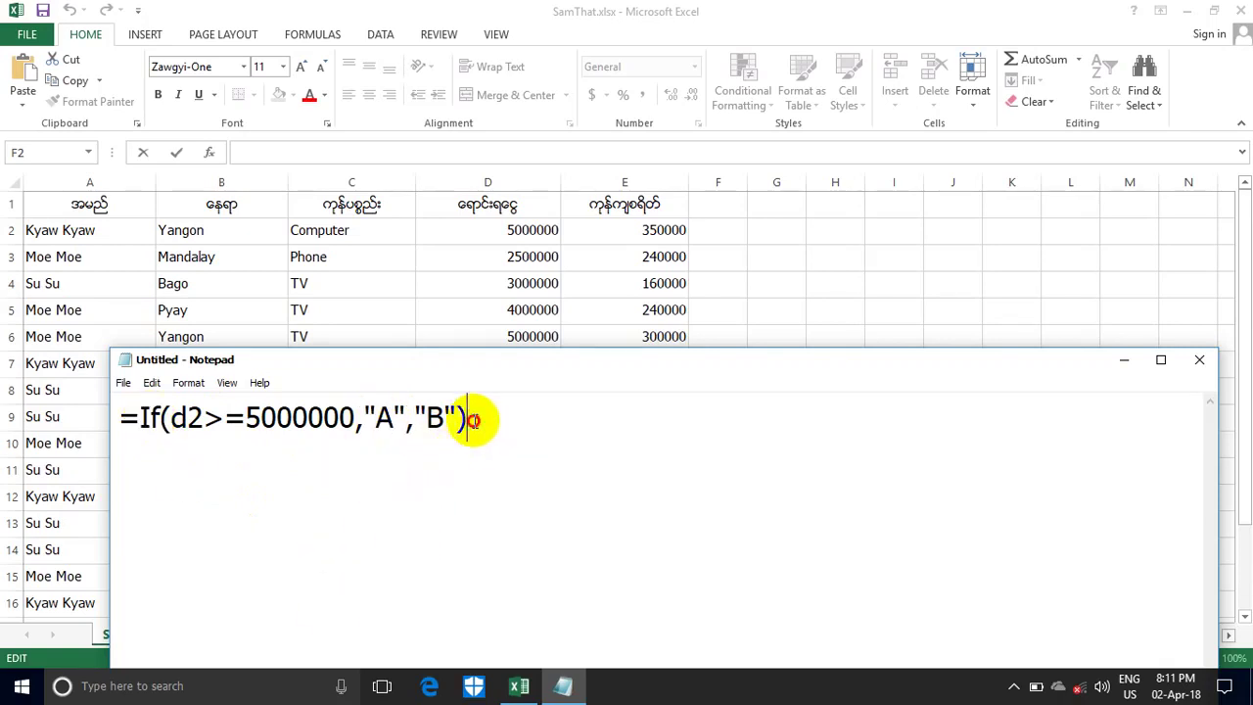
pyautogui.moveTo(470, 419); pyautogui.dragTo(120, 434)
# Step: Copy the drafted formula from Notepad and minimize Notepad
pyautogui.rightClick(164, 429)
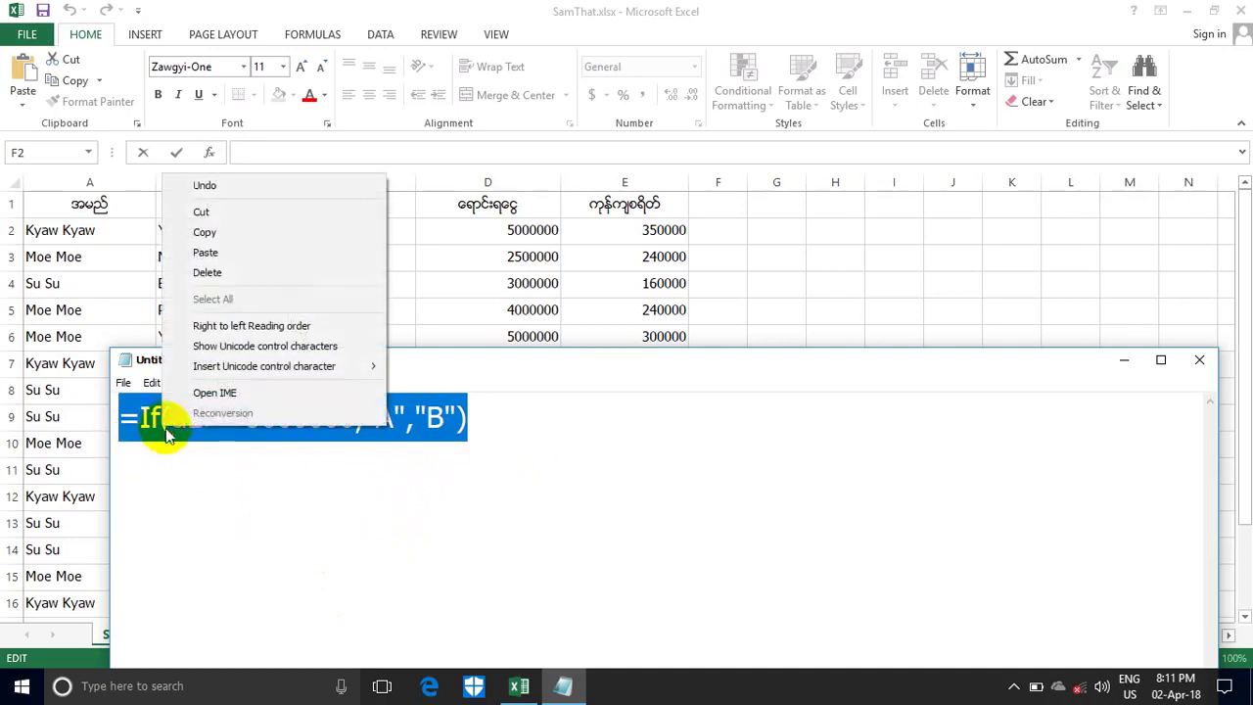
pyautogui.click(233, 233)
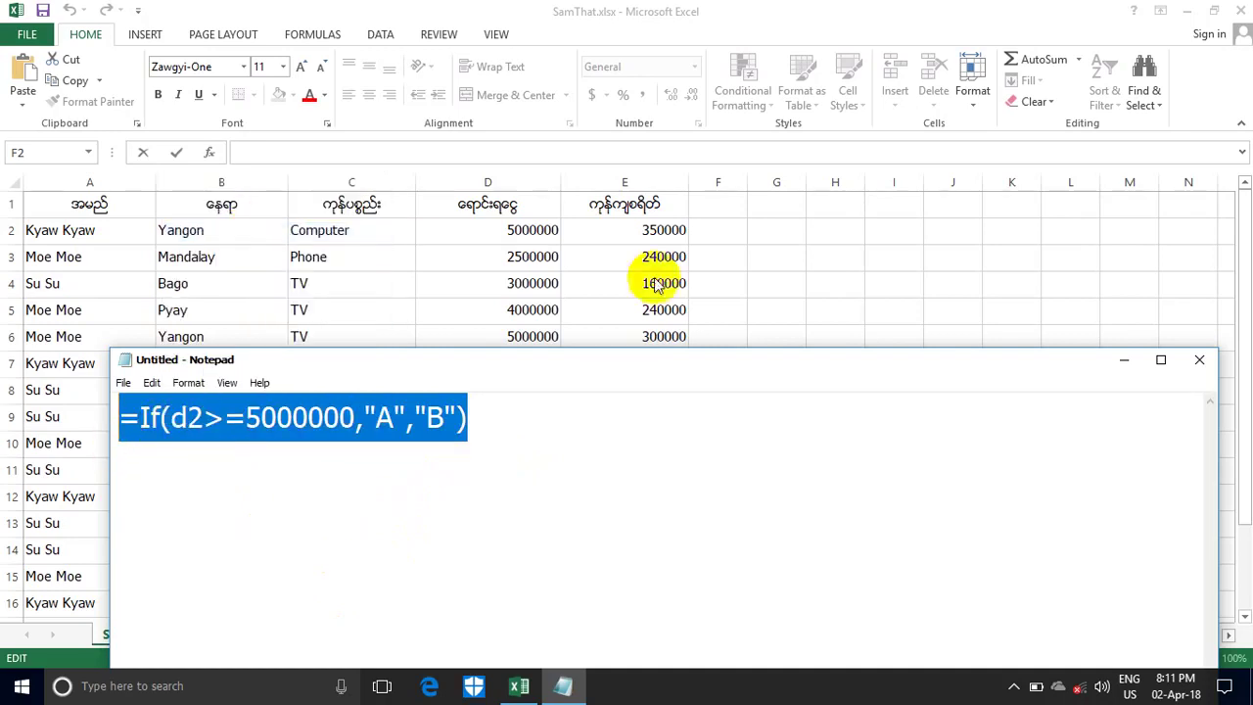
pyautogui.click(1116, 361)
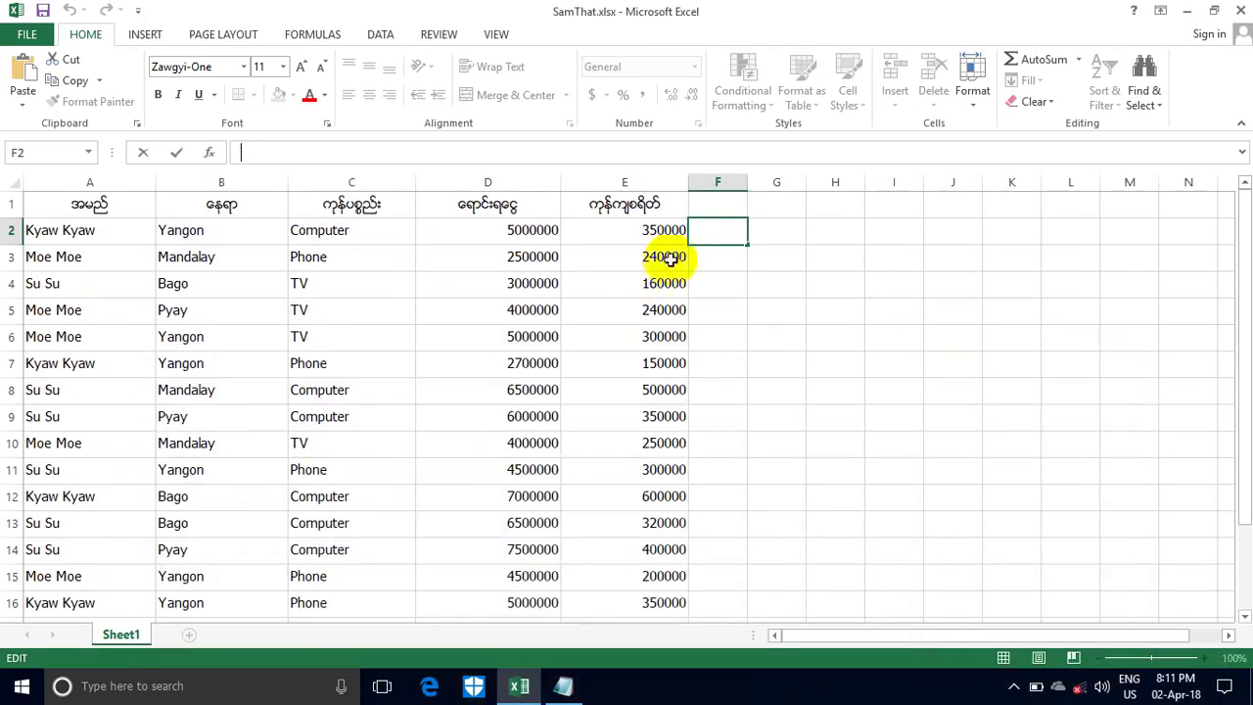
# Step: Enter =If(d2>=5000000,"A","B") in cell F2 so it shows A
pyautogui.click(245, 153)
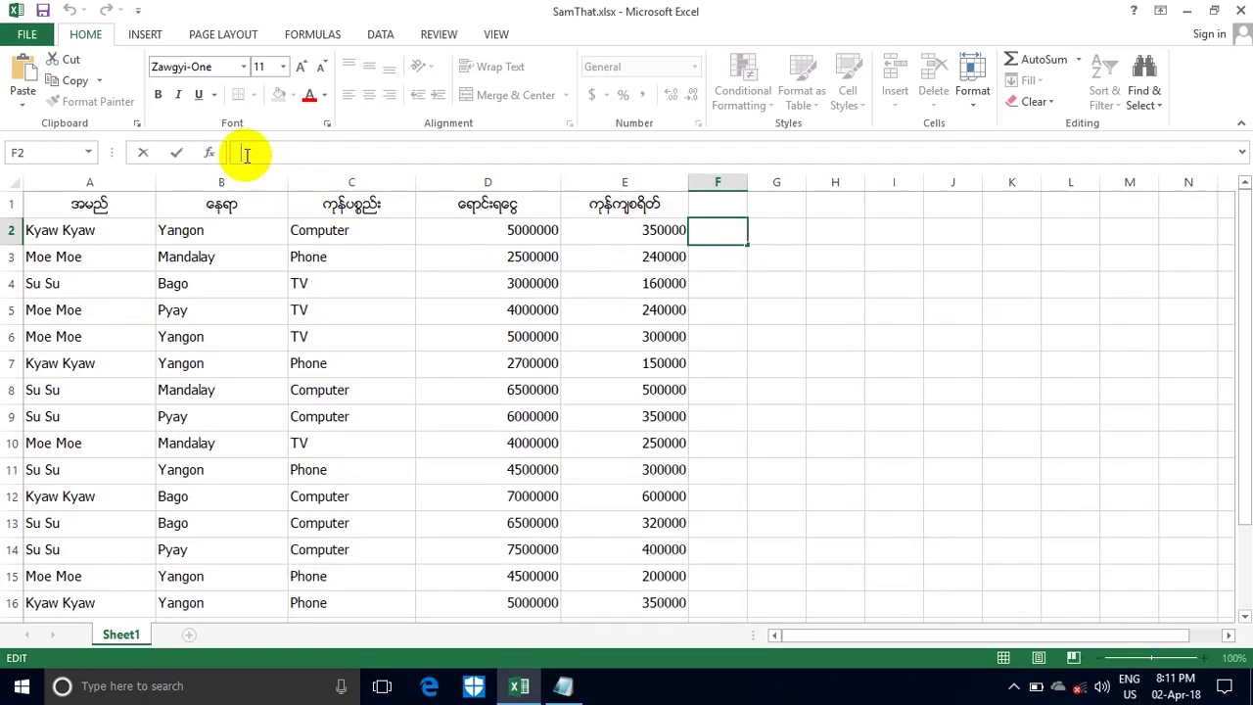
pyautogui.rightClick(245, 154)
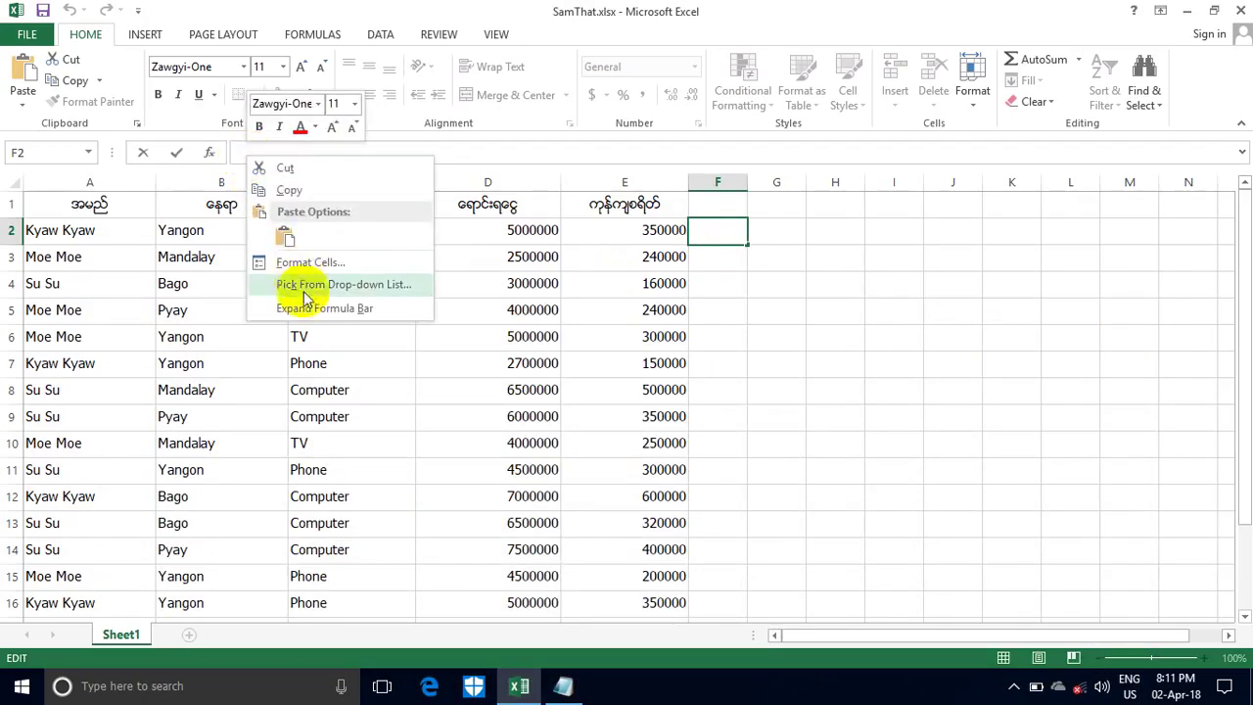
pyautogui.click(240, 151)
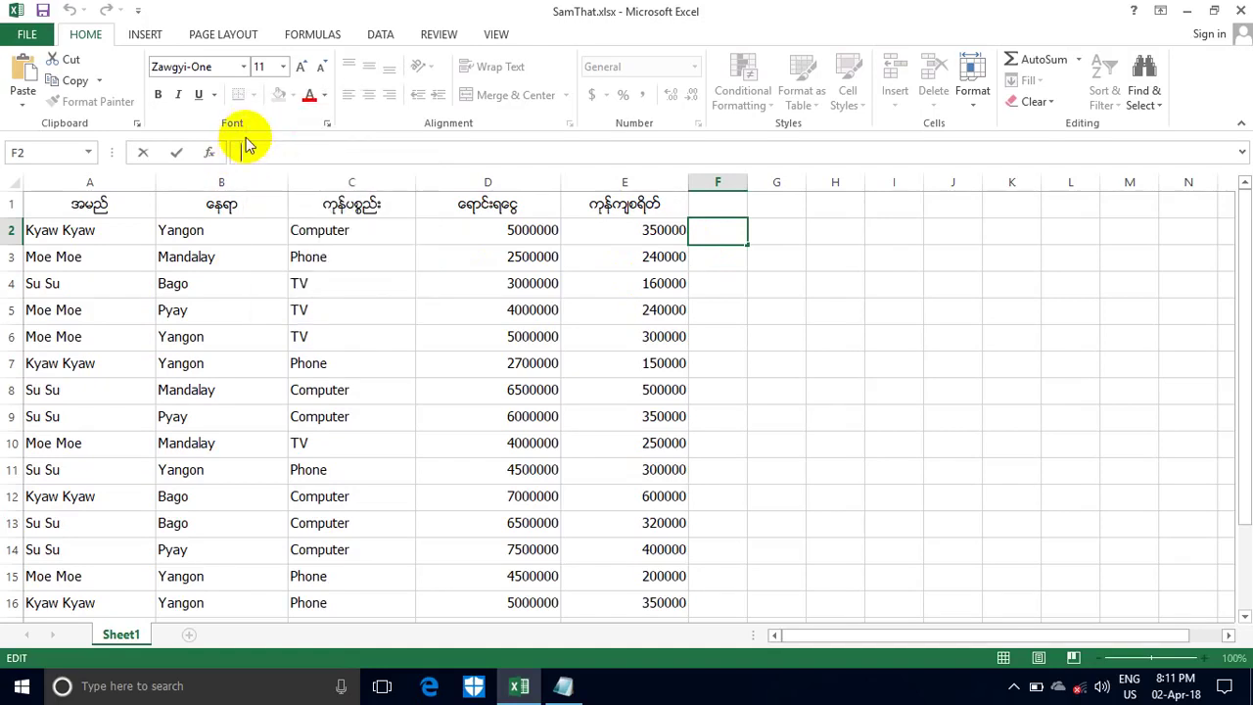
pyautogui.write('=If(d2>=5000000,"A","B")')
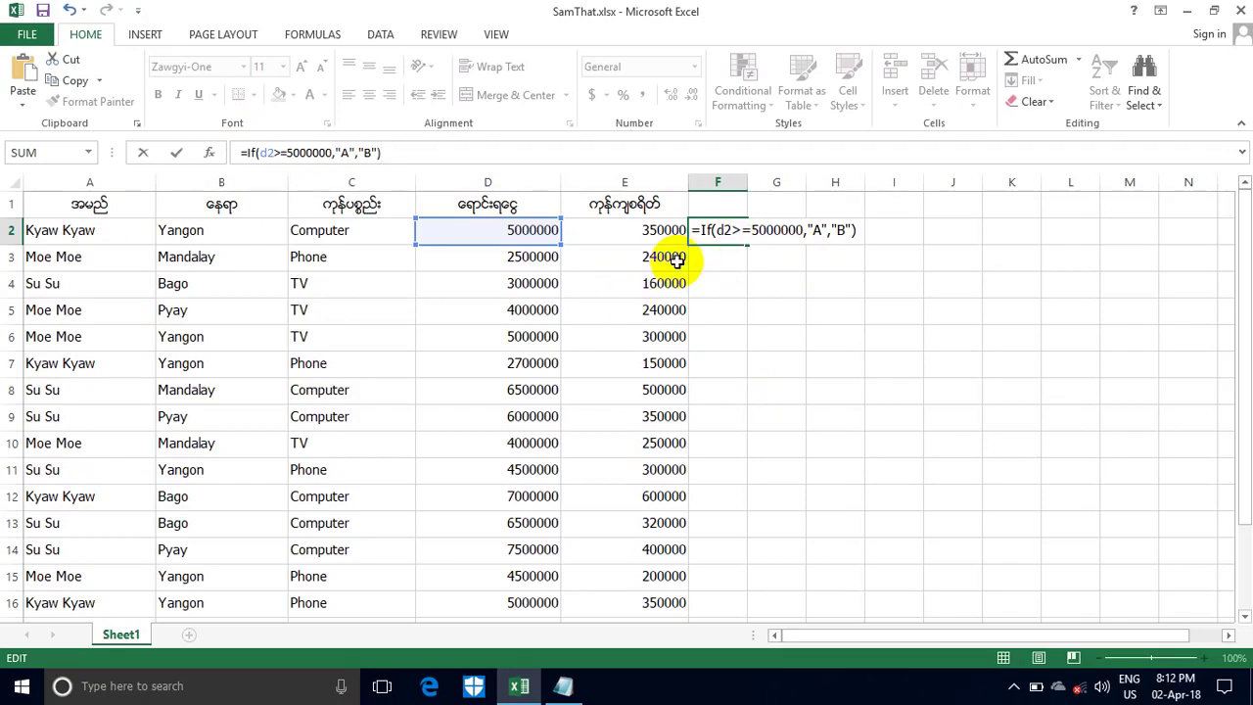
pyautogui.press('Return')
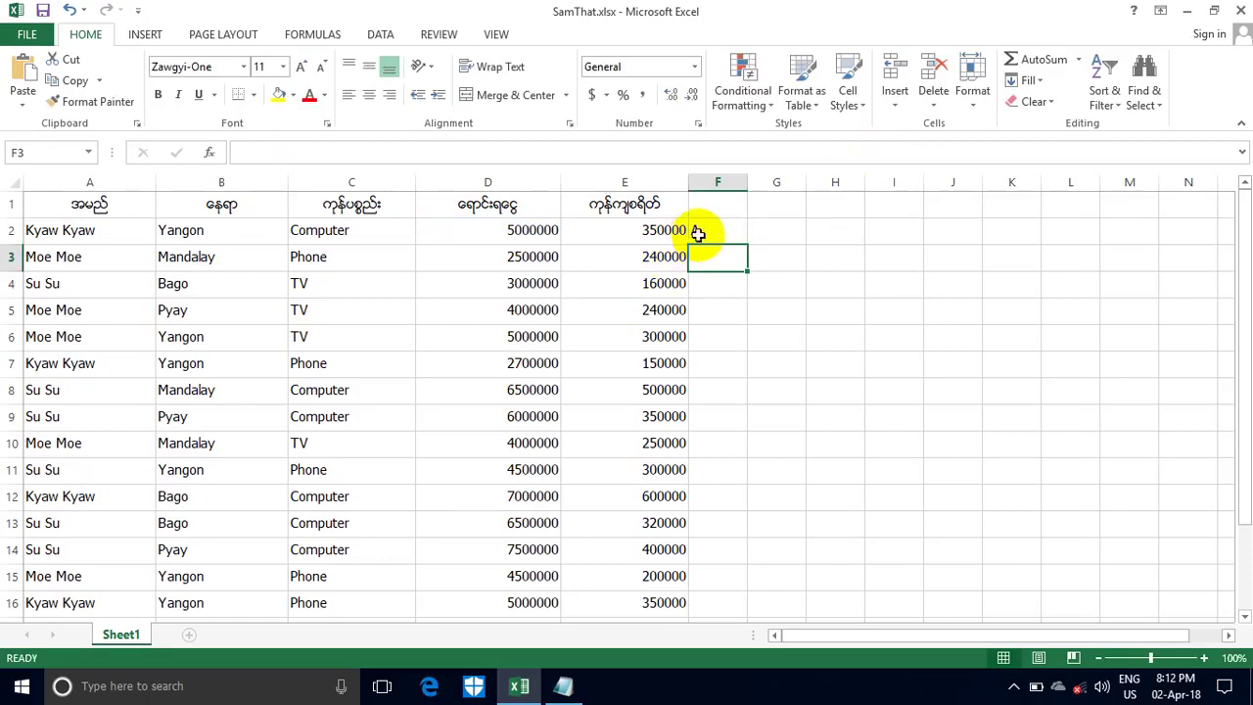
pyautogui.click(697, 233)
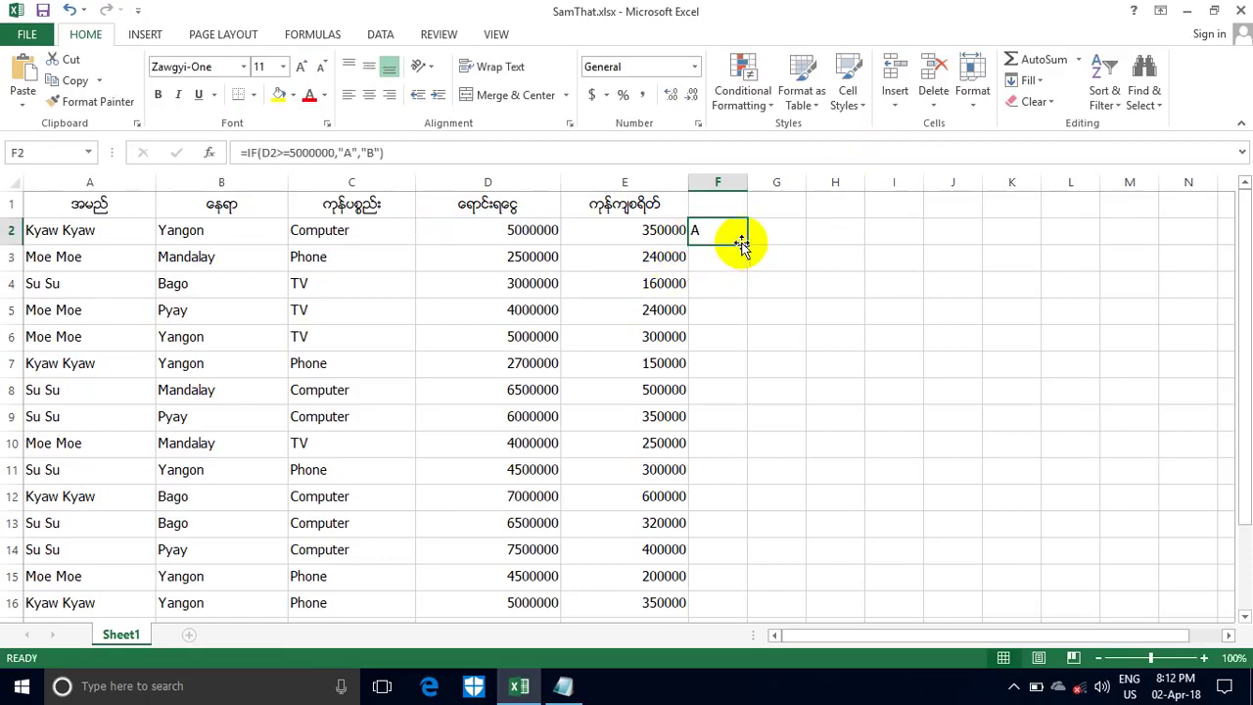
# Step: Fill the F2 grade formula down to row 16, grading each sale A or B
pyautogui.moveTo(743, 248)
pyautogui.mouseDown()
pyautogui.moveTo(759, 602)
pyautogui.moveTo(755, 534)
pyautogui.mouseUp()
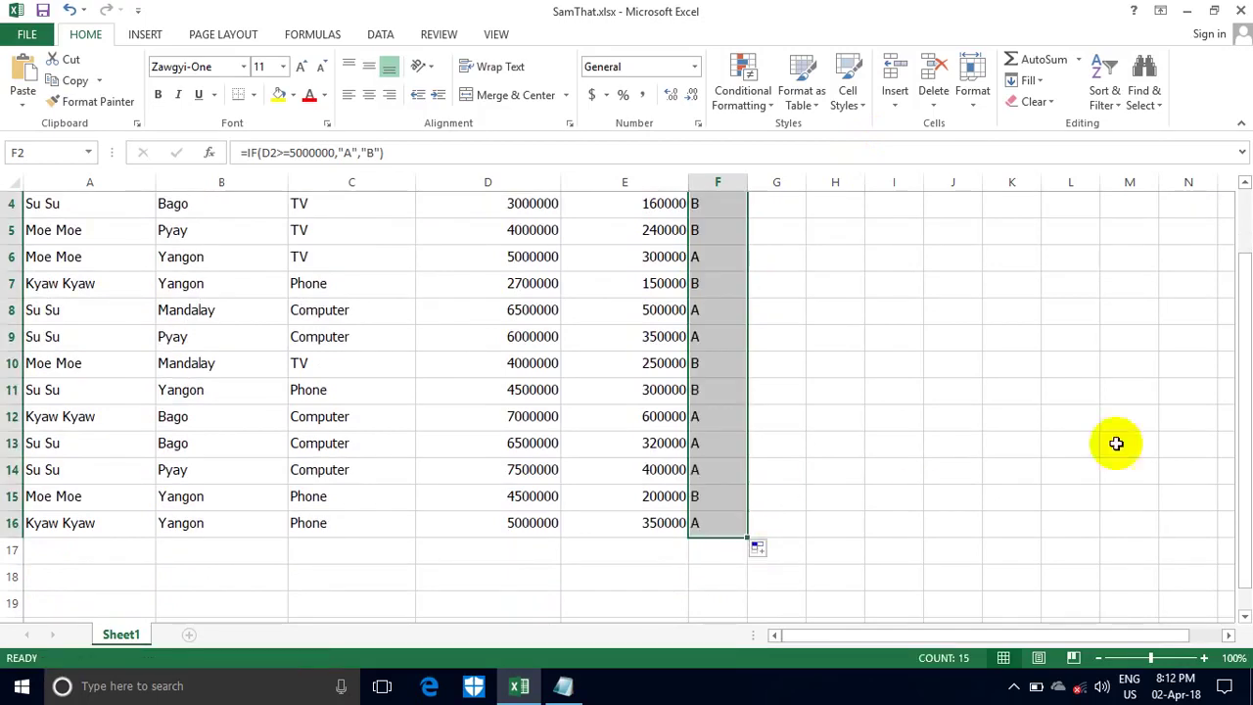
pyautogui.moveTo(1242, 475); pyautogui.dragTo(1242, 411)
pyautogui.click(834, 363)
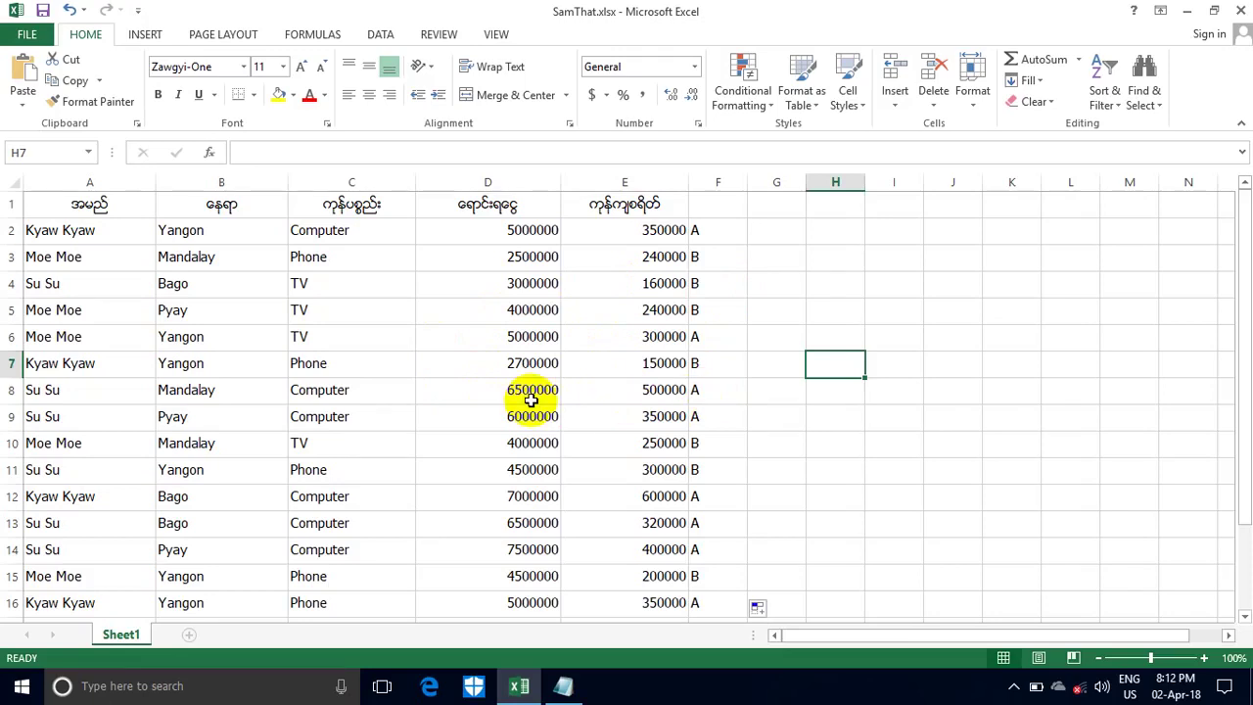
# Step: Delete all grades from column F and cut the old formula from the Notepad draft
pyautogui.click(709, 208)
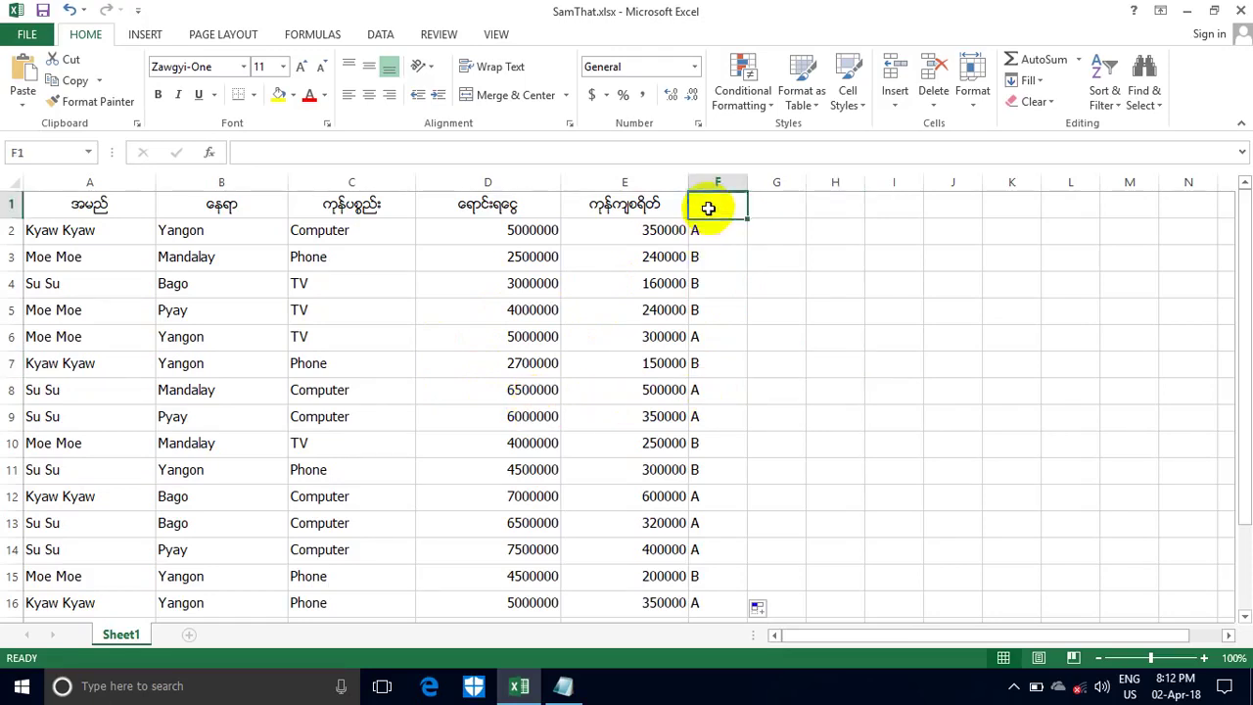
pyautogui.click(714, 182)
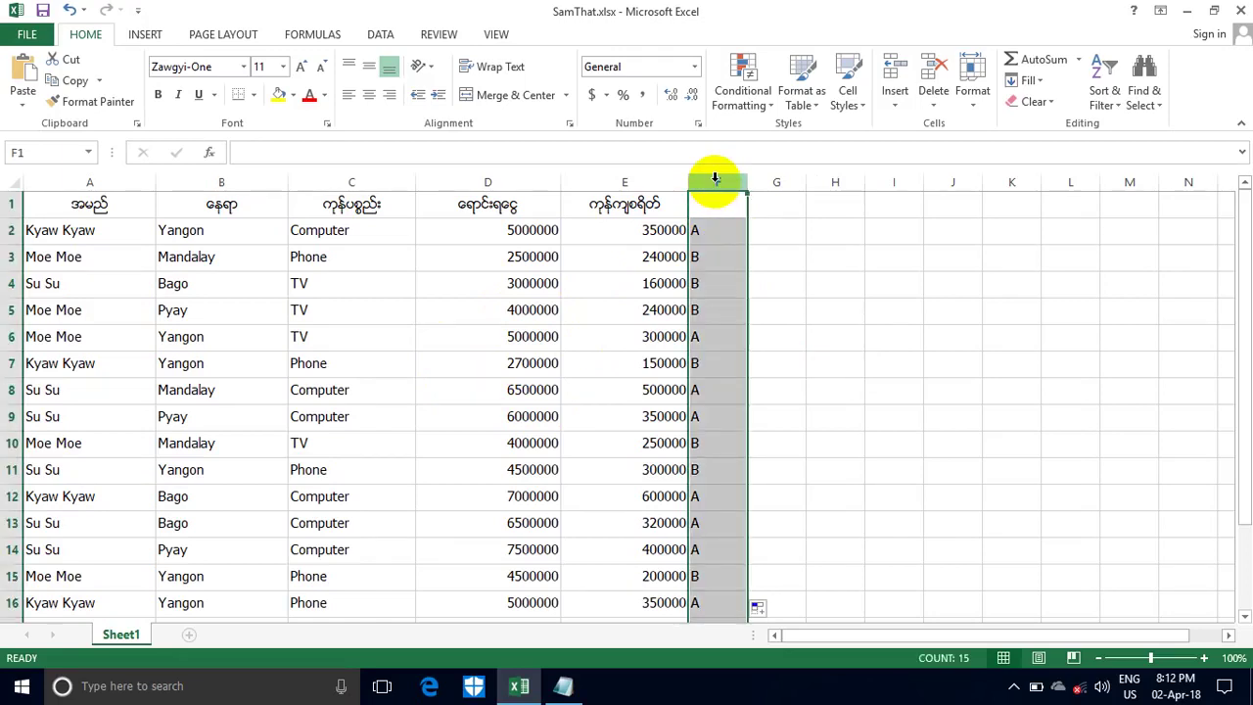
pyautogui.press('Delete')
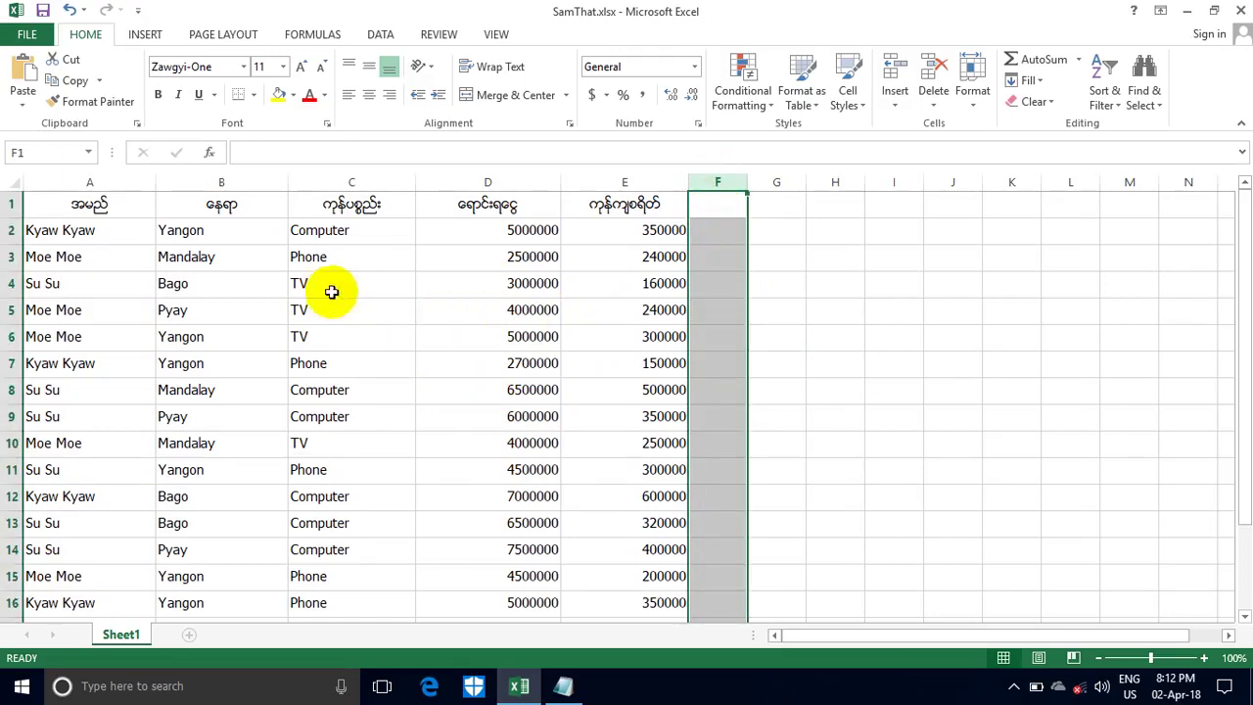
pyautogui.click(245, 233)
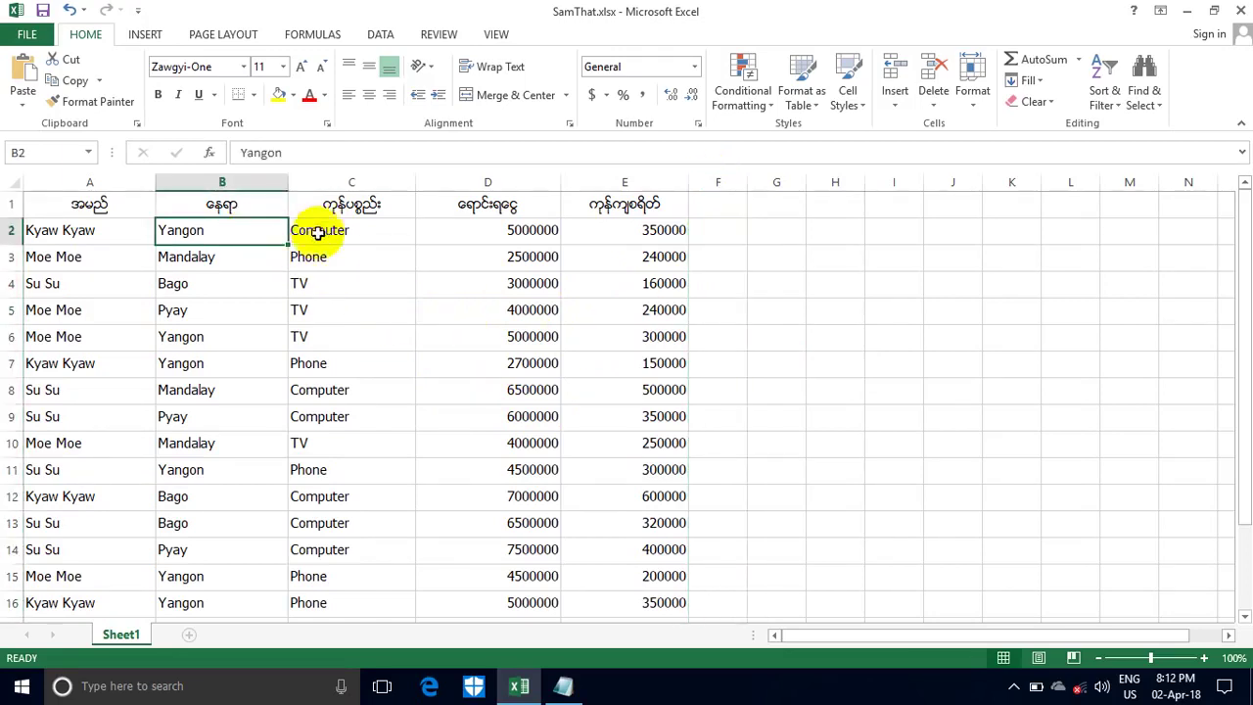
pyautogui.click(563, 686)
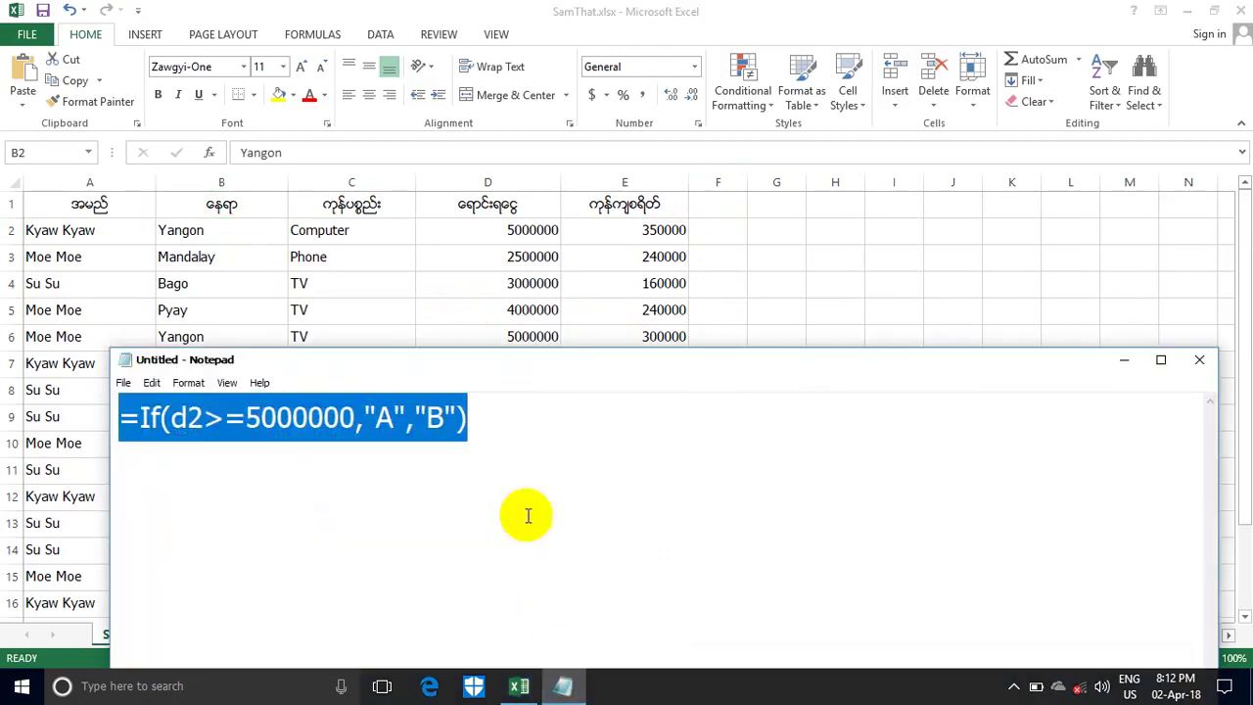
pyautogui.hotkey('ctrl', 'x')
pyautogui.write('=')
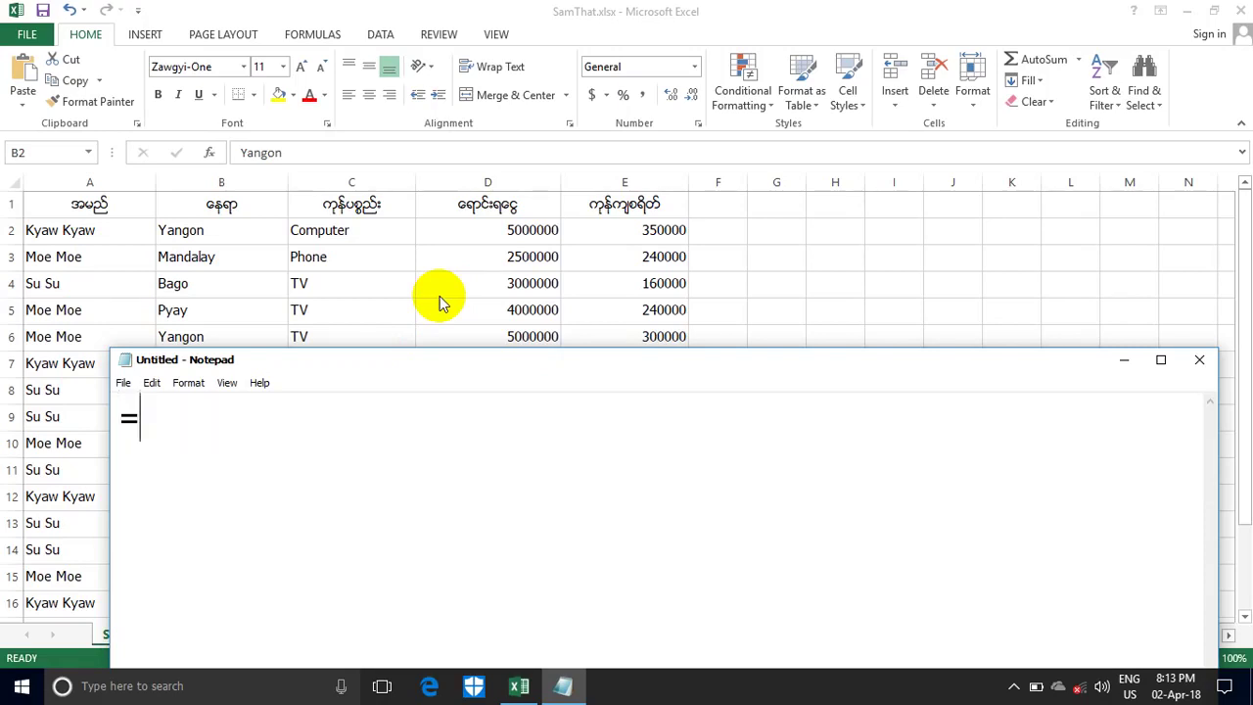
# Step: Extend the Notepad draft to =if(B2="Yangon" after the equals sign
pyautogui.write('if(')
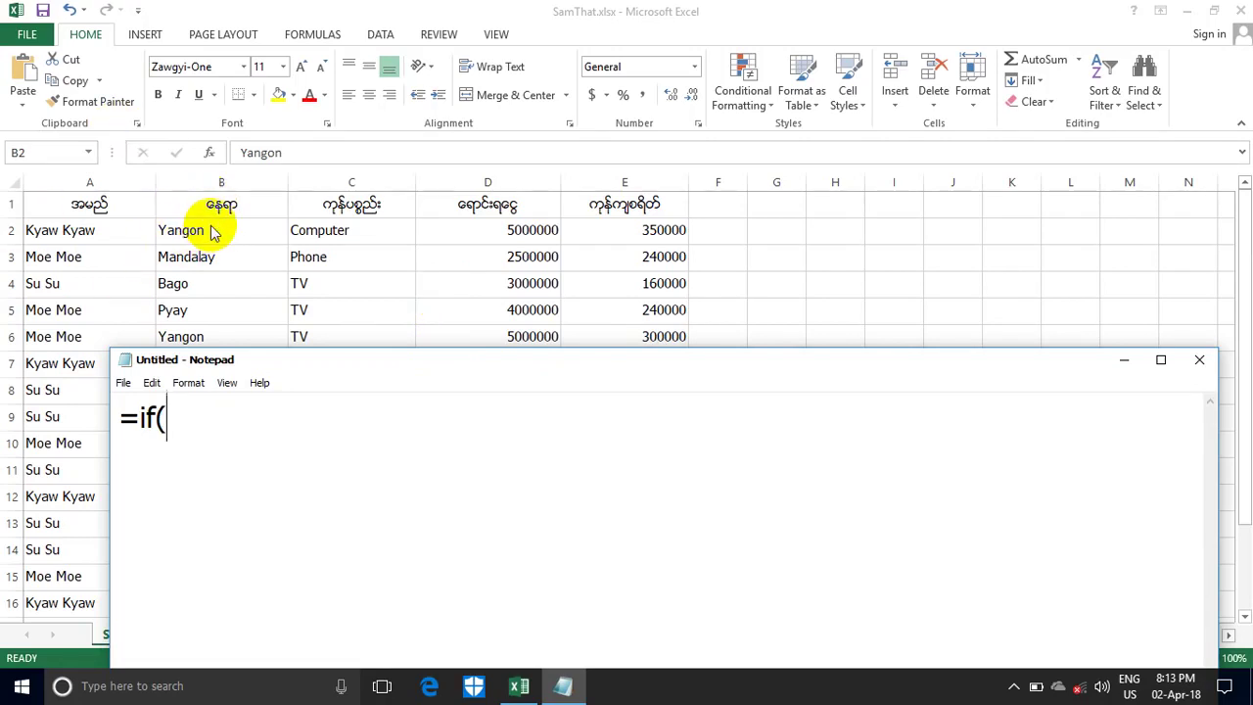
pyautogui.write('B2')
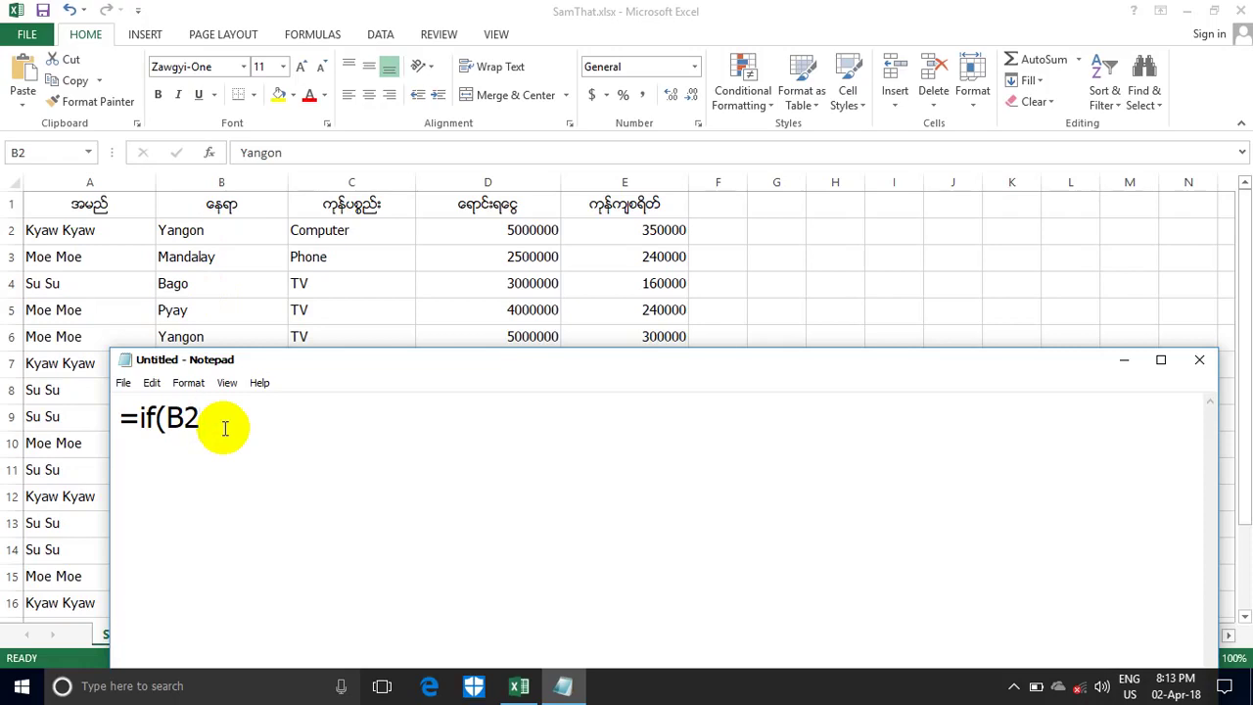
pyautogui.write('=')
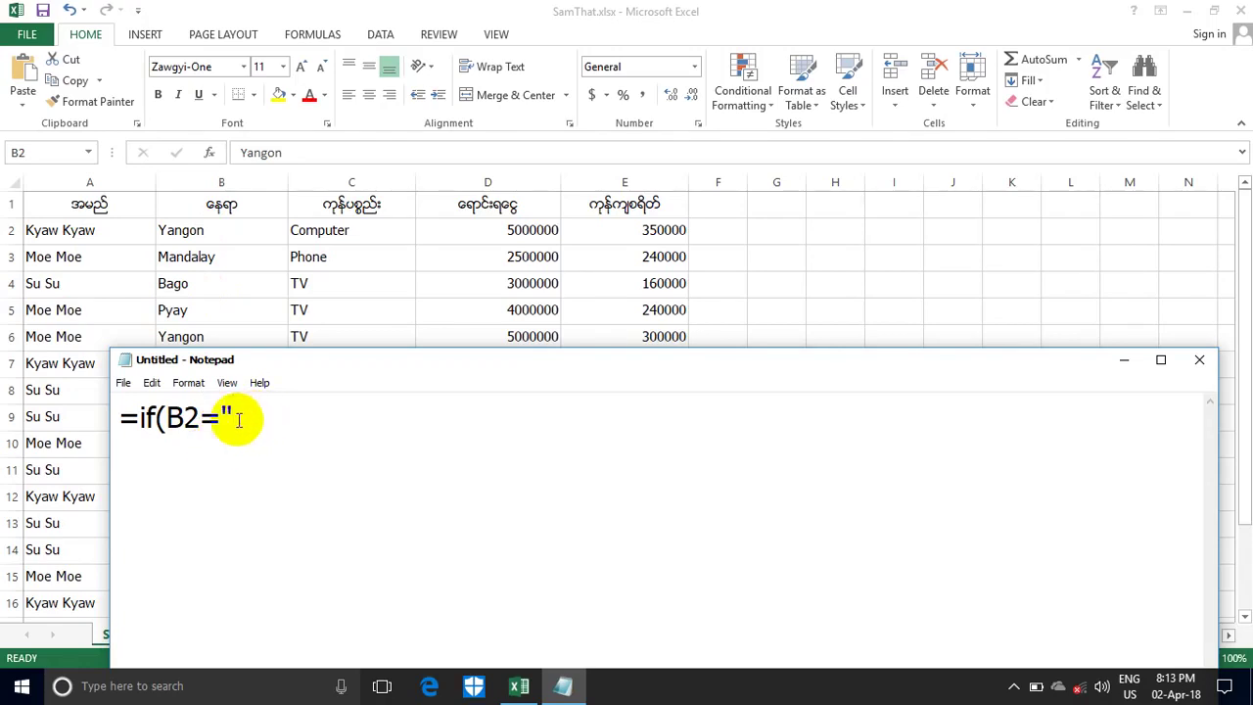
pyautogui.write('Y')
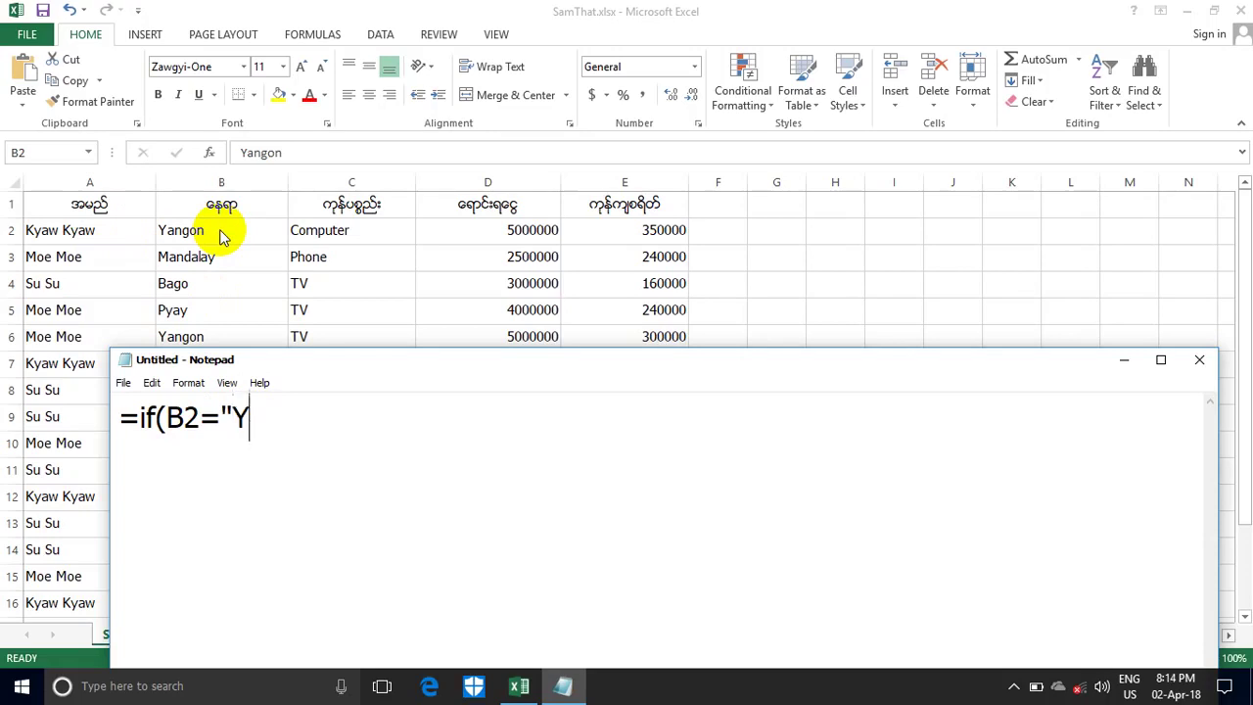
pyautogui.write('angon')
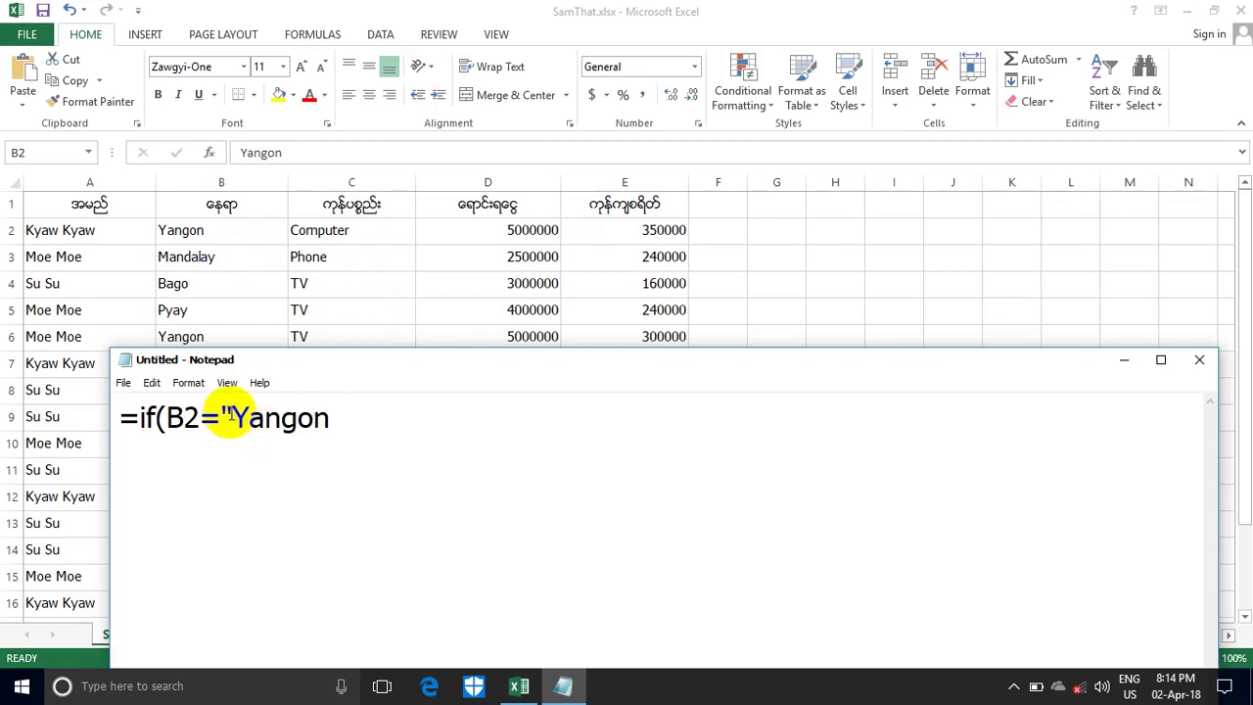
pyautogui.moveTo(232, 418)
pyautogui.mouseDown()
pyautogui.moveTo(262, 417)
pyautogui.moveTo(243, 419)
pyautogui.mouseUp()
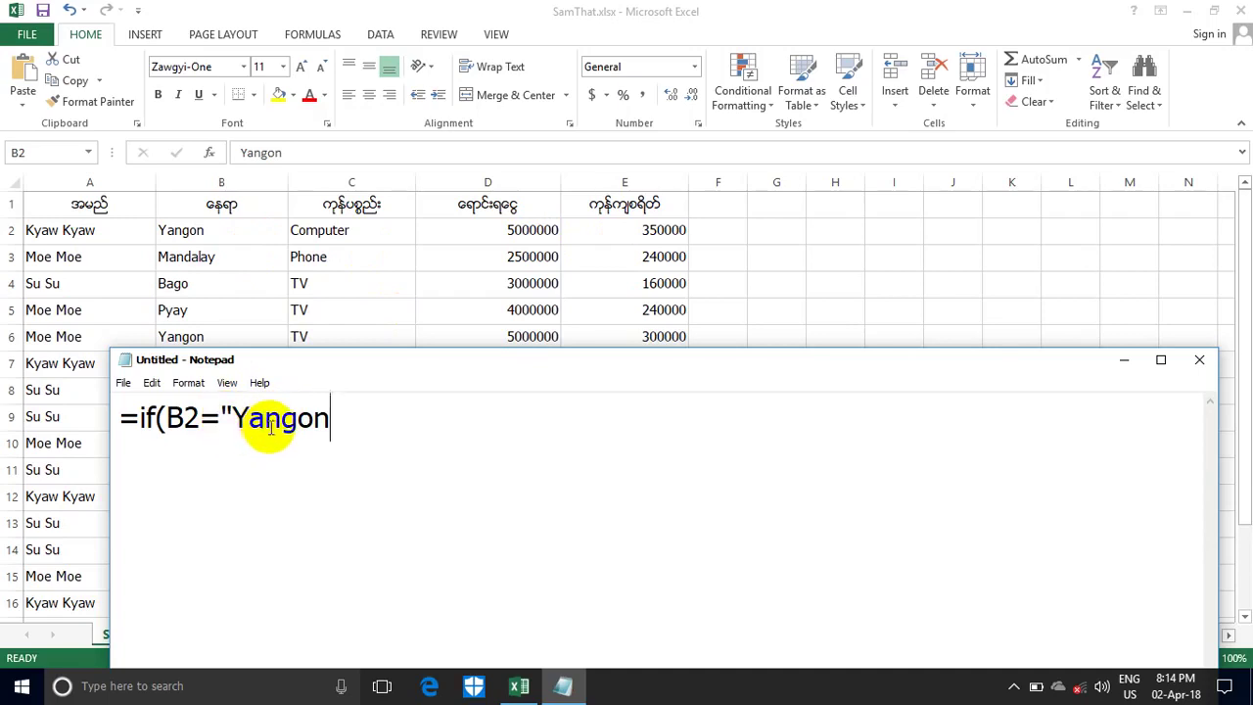
pyautogui.write('"')
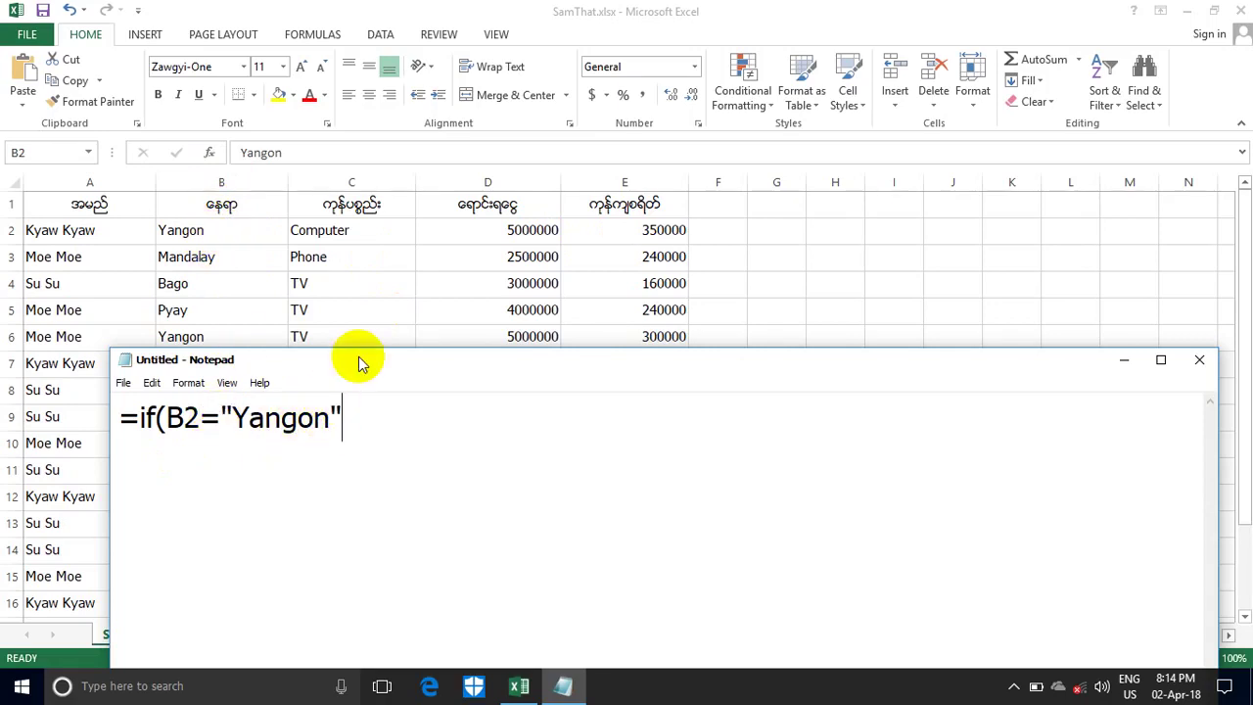
# Step: Complete the draft as =if(B2="Yangon","A",""), removing the stray d
pyautogui.write(',')
pyautogui.write('"A')
pyautogui.write('",')
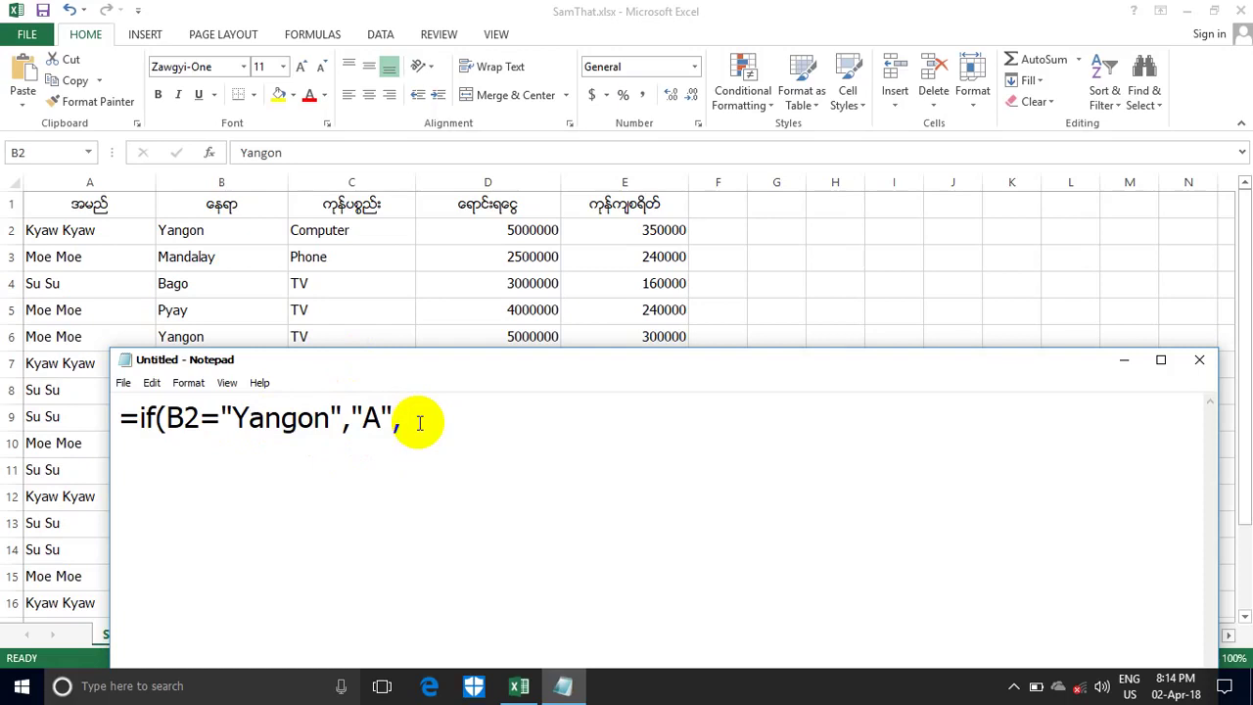
pyautogui.write('"')
pyautogui.write('d"')
pyautogui.click(431, 418)
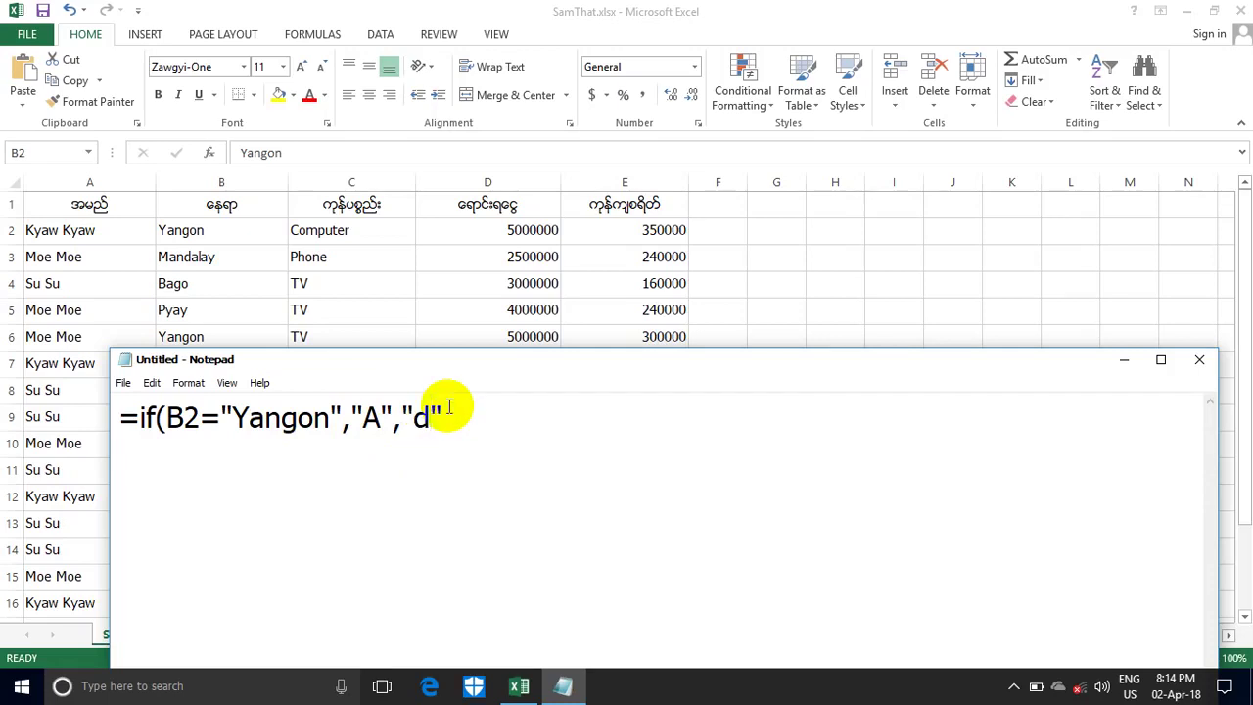
pyautogui.press('BackSpace')
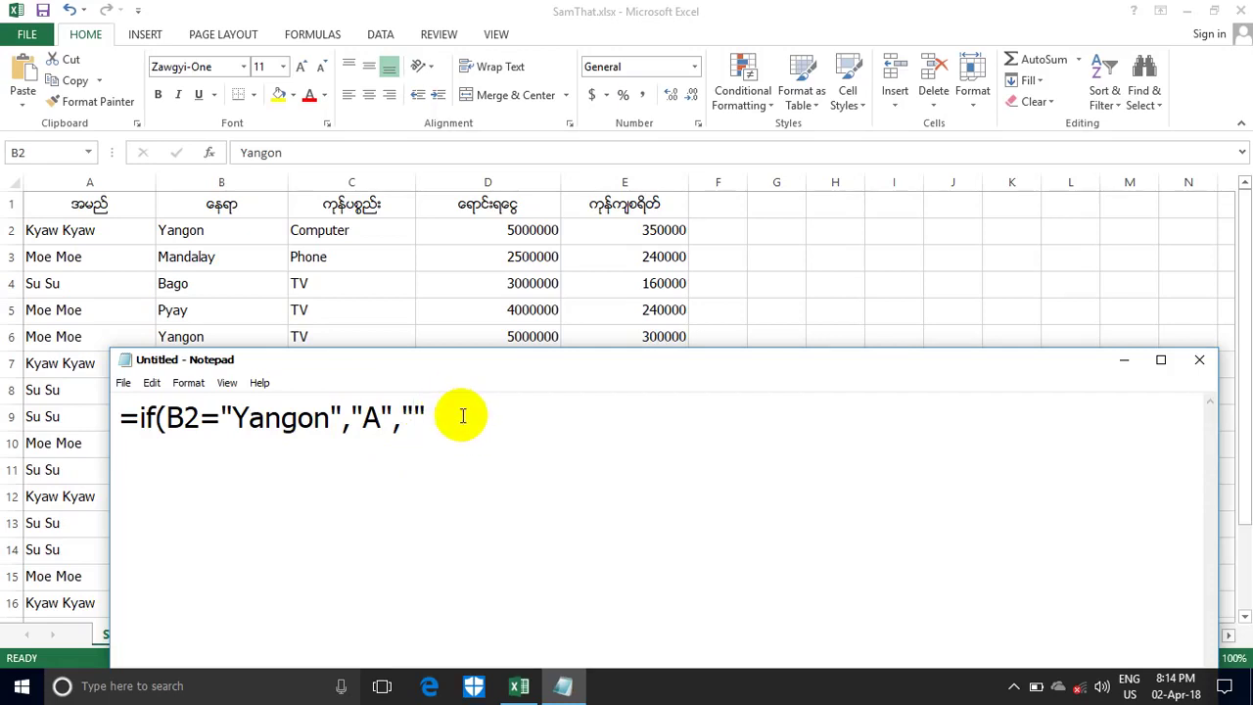
pyautogui.write(')')
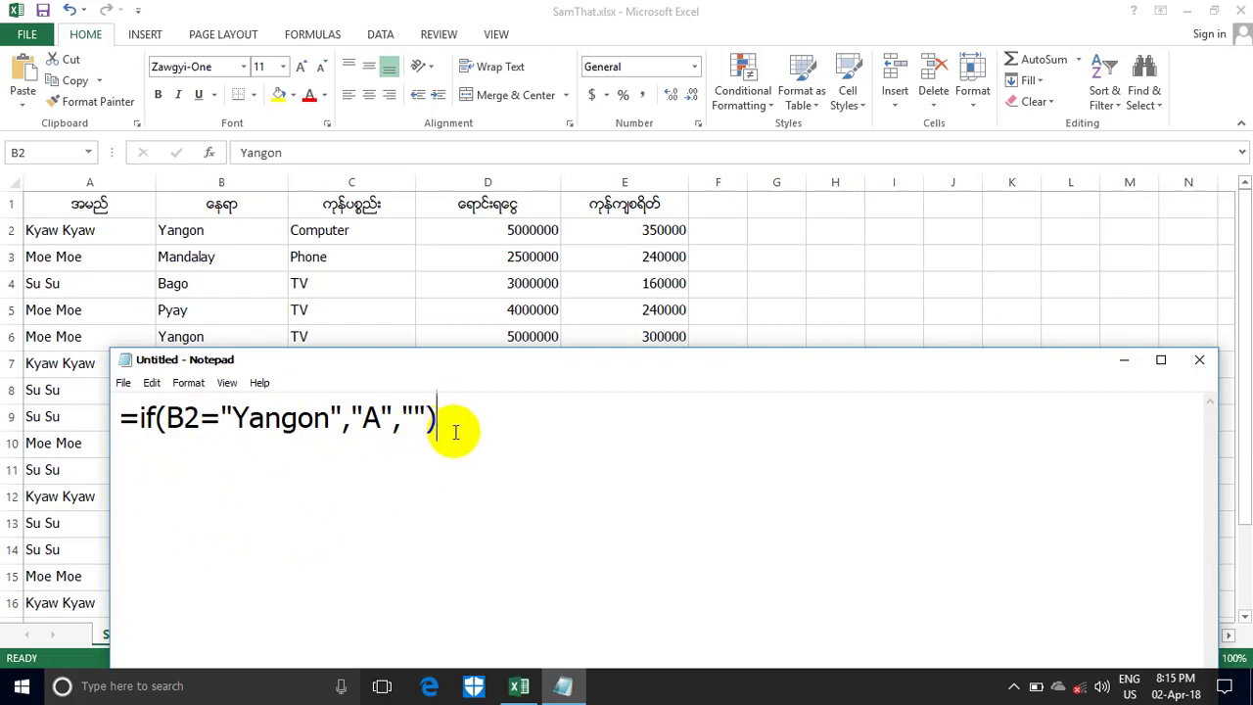
# Step: Copy the new IF formula from Notepad and minimize Notepad
pyautogui.moveTo(455, 431); pyautogui.dragTo(120, 421)
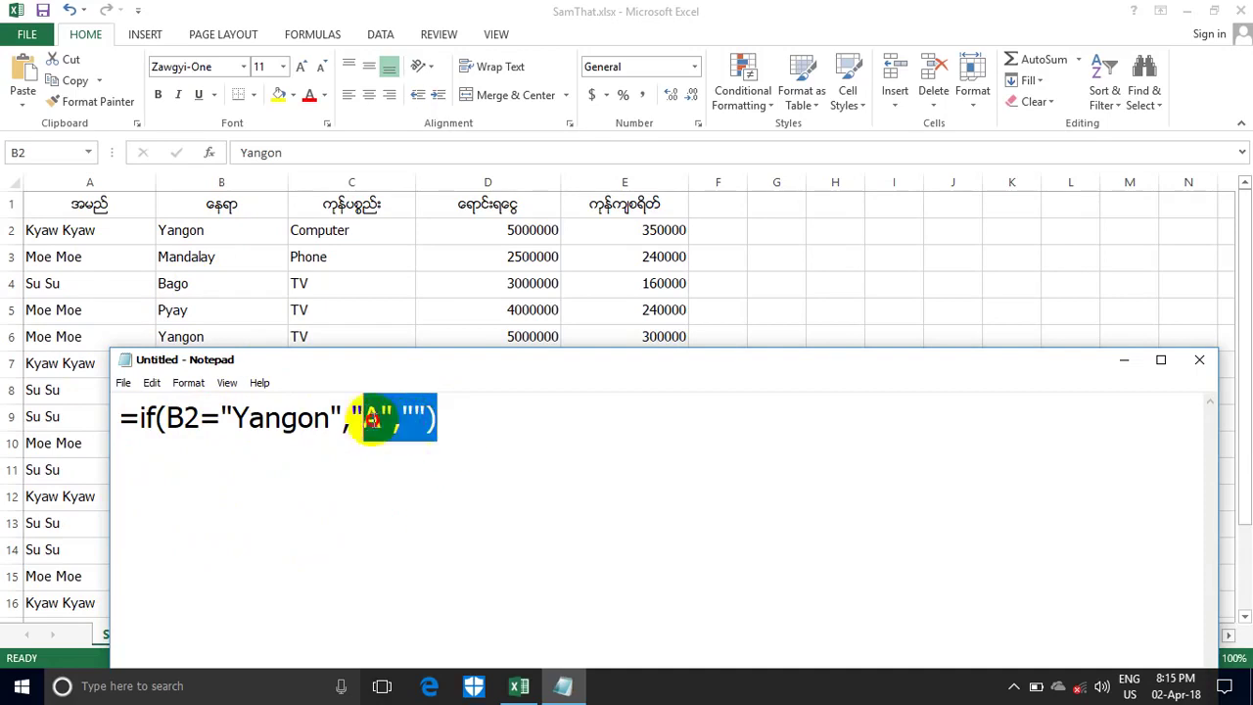
pyautogui.rightClick(147, 434)
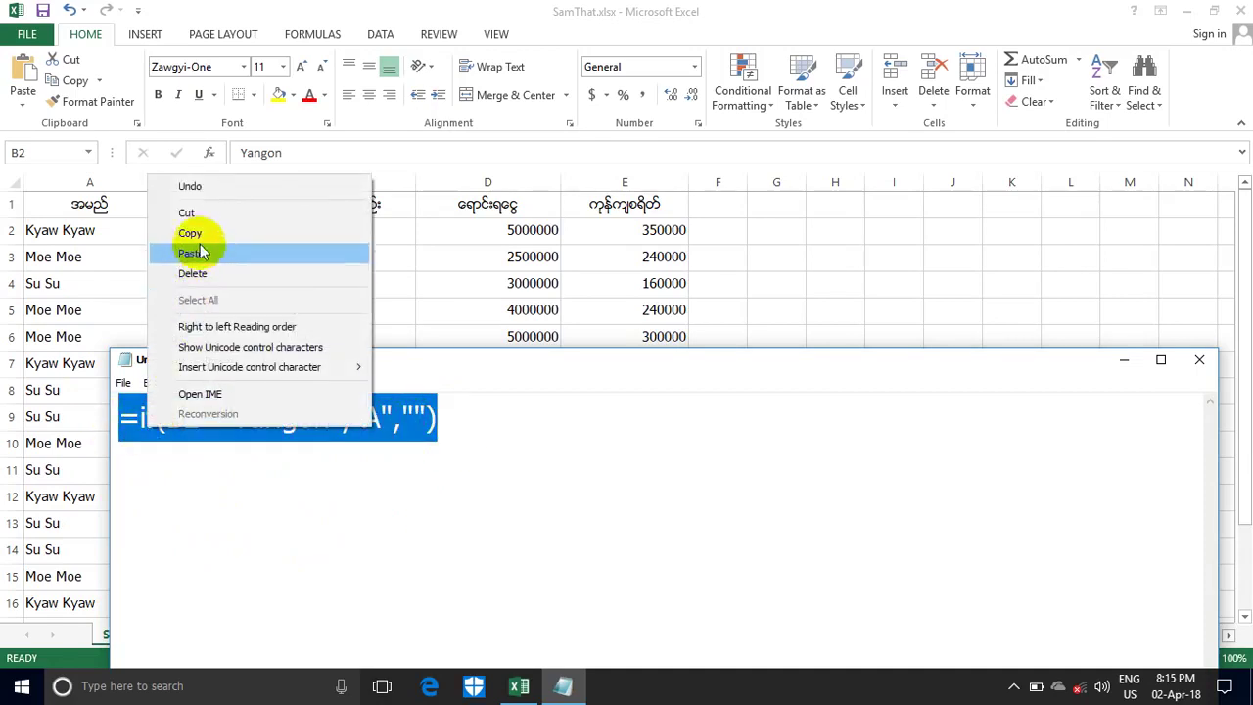
pyautogui.click(197, 237)
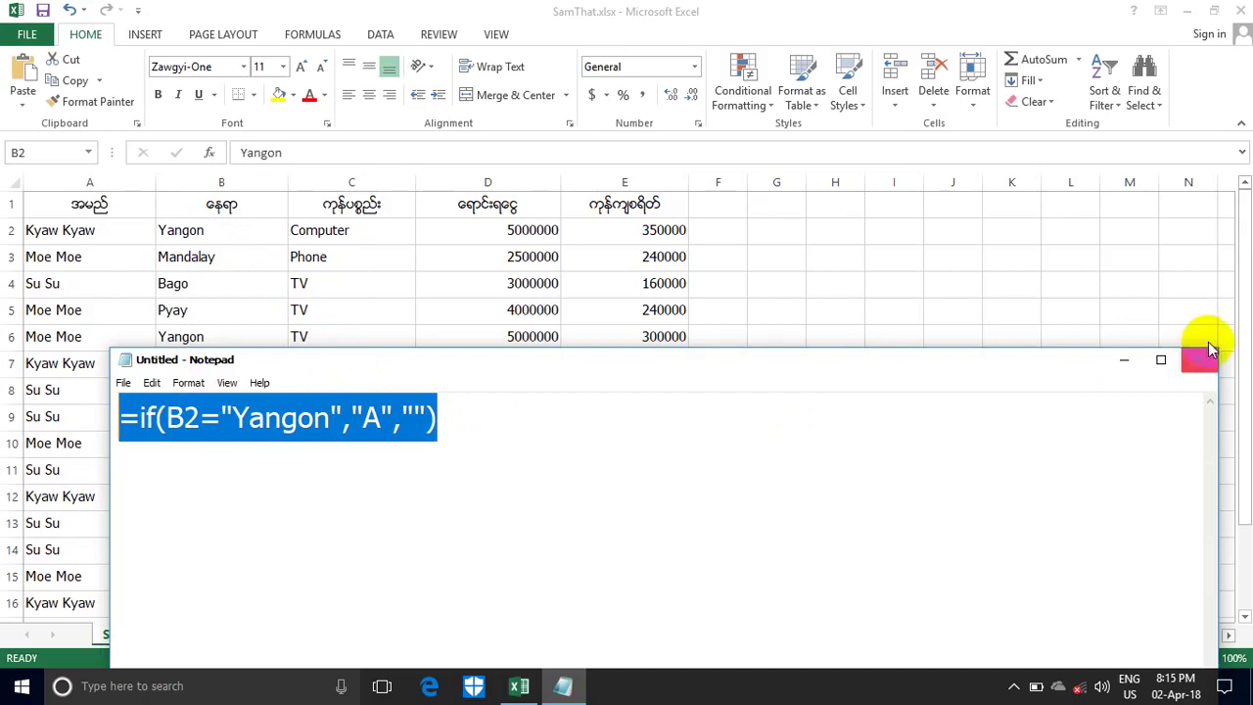
pyautogui.click(1127, 362)
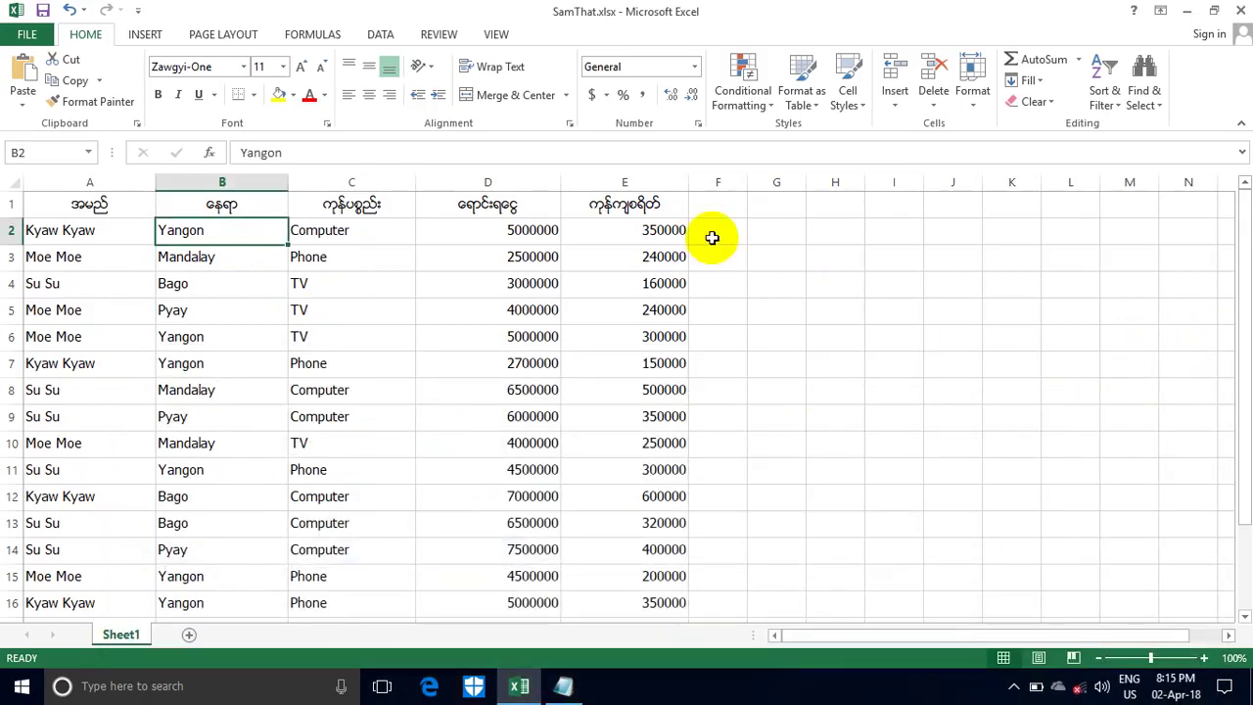
# Step: Paste =IF(B2="Yangon","A","") into cell F2, which shows A
pyautogui.click(713, 237)
pyautogui.click(251, 154)
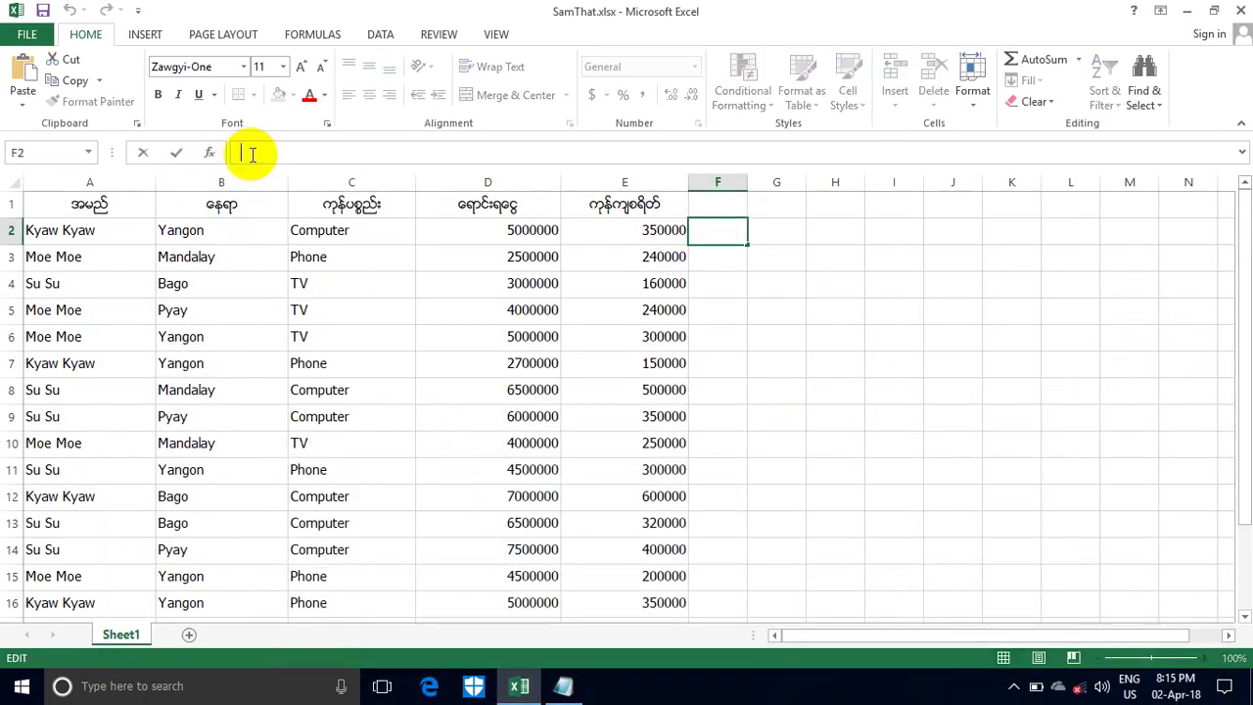
pyautogui.hotkey('ctrl', 'v')
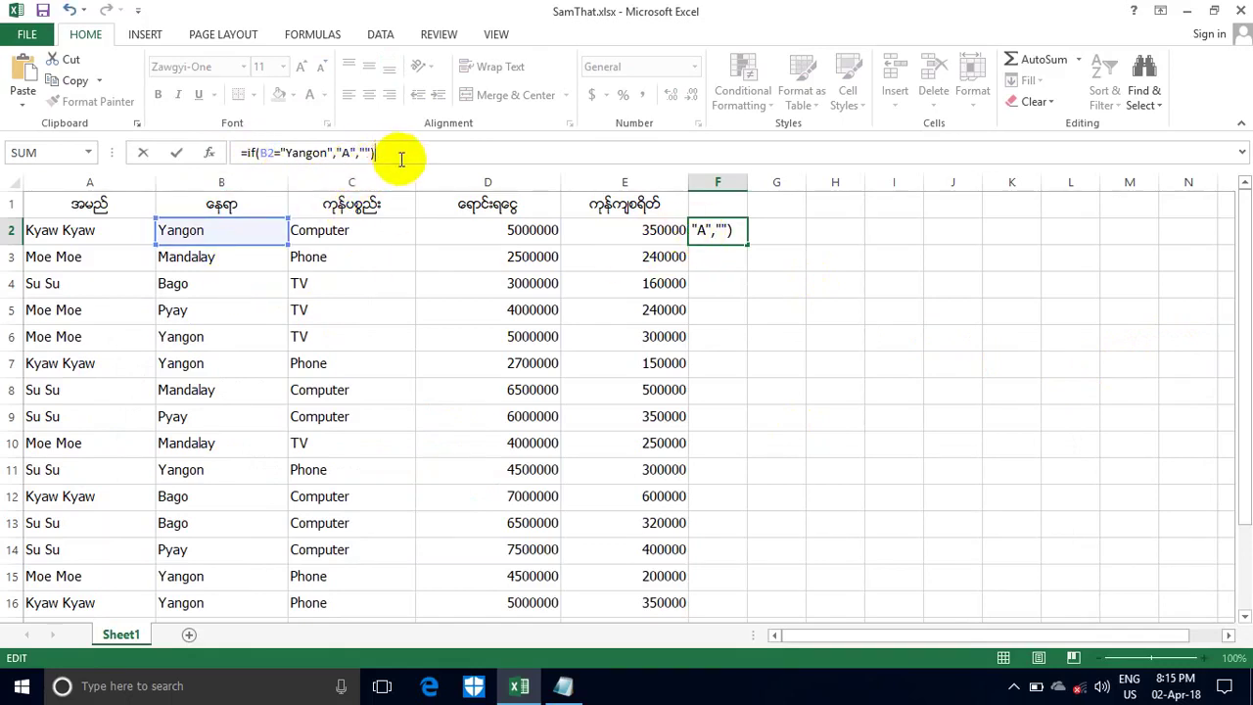
pyautogui.press('Return')
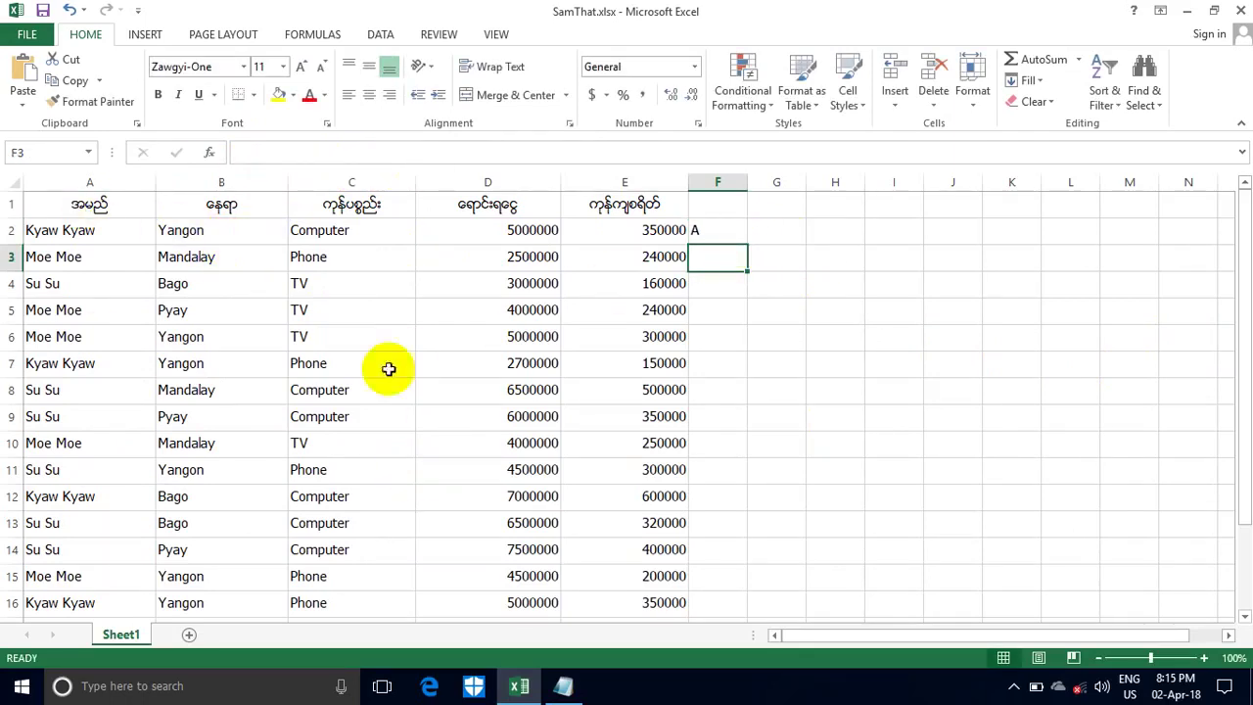
# Step: Fill the Yangon formula from F2 down to F16, then delete all of column F
pyautogui.click(701, 235)
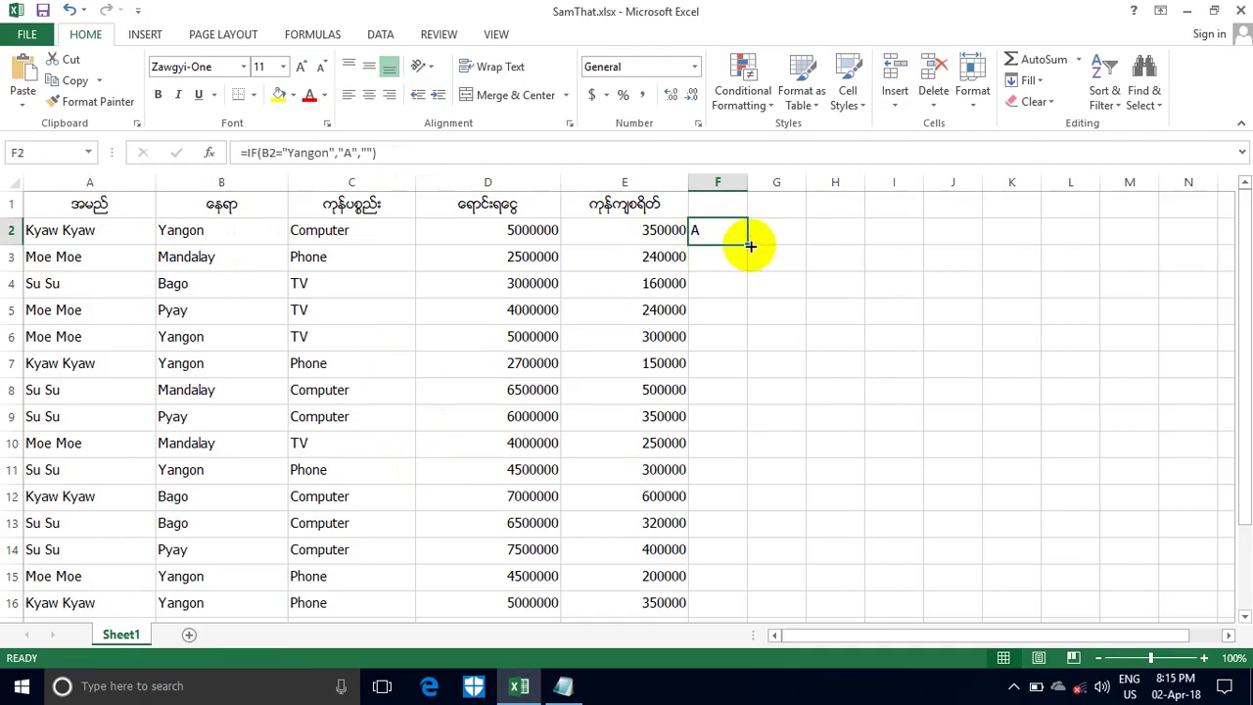
pyautogui.moveTo(747, 243); pyautogui.dragTo(755, 473)
pyautogui.moveTo(1244, 460); pyautogui.dragTo(1236, 294)
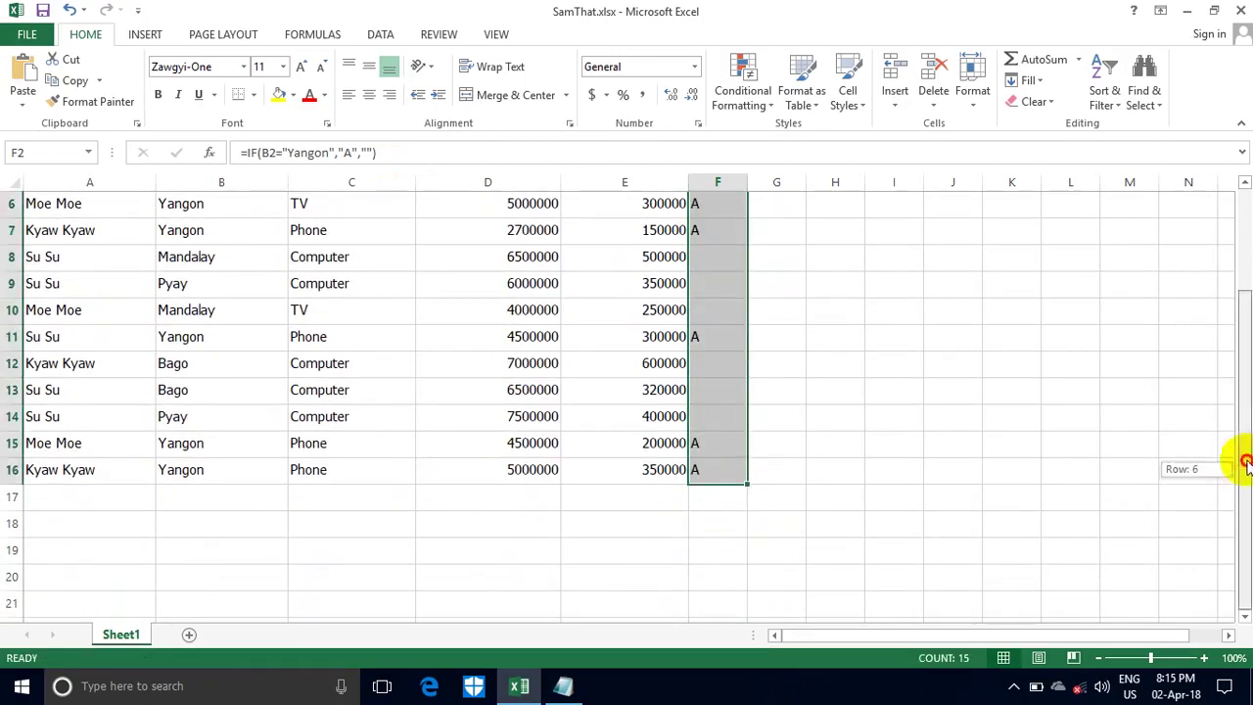
pyautogui.click(840, 390)
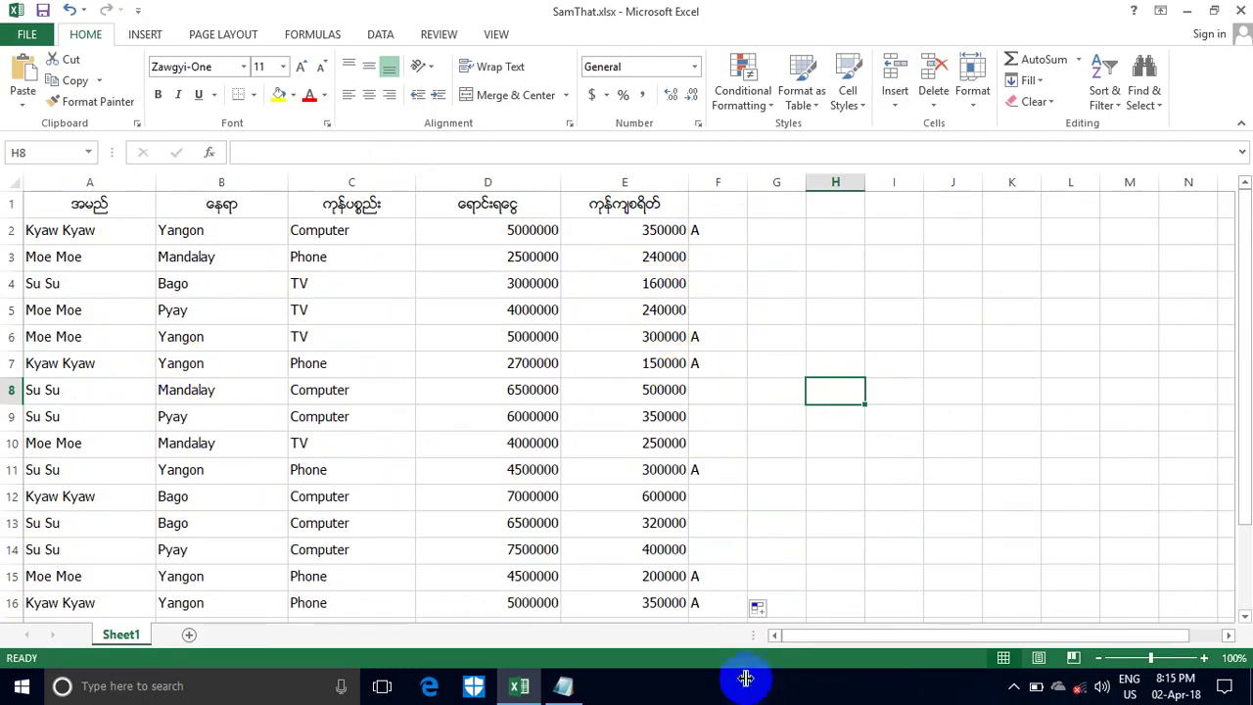
pyautogui.click(710, 183)
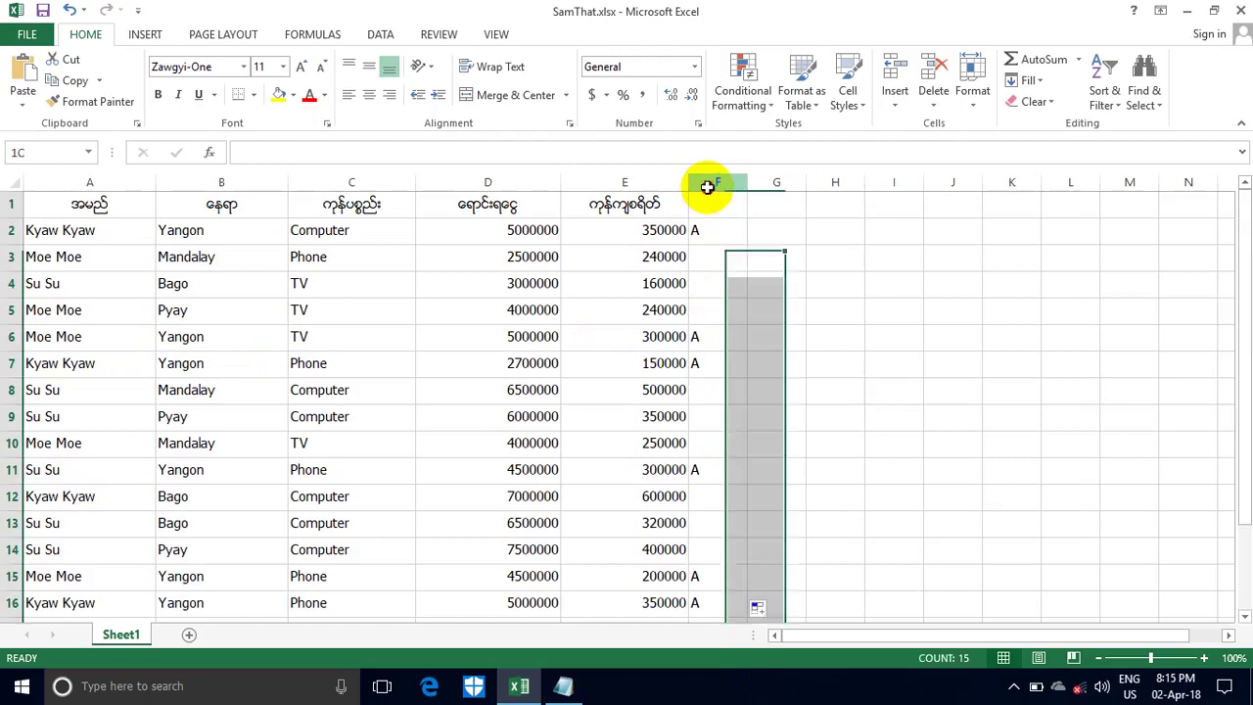
pyautogui.press('Delete')
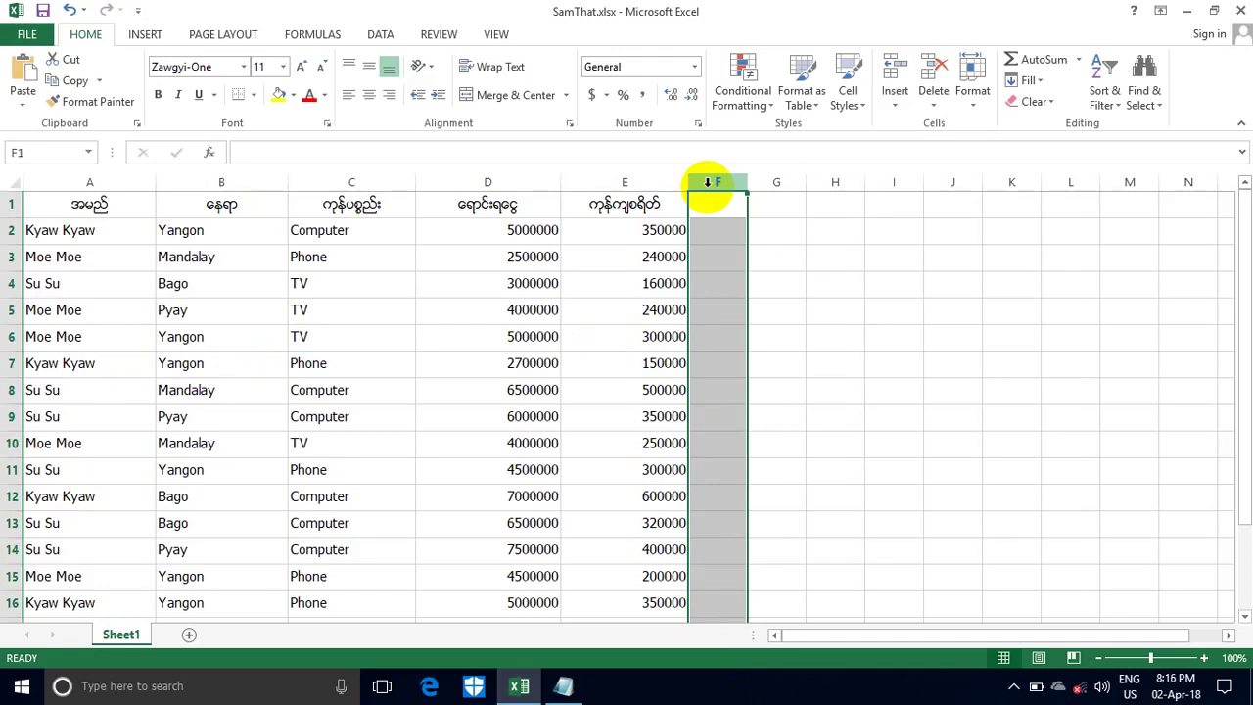
# Step: Bring Notepad back and delete the old Yangon formula
pyautogui.click(571, 691)
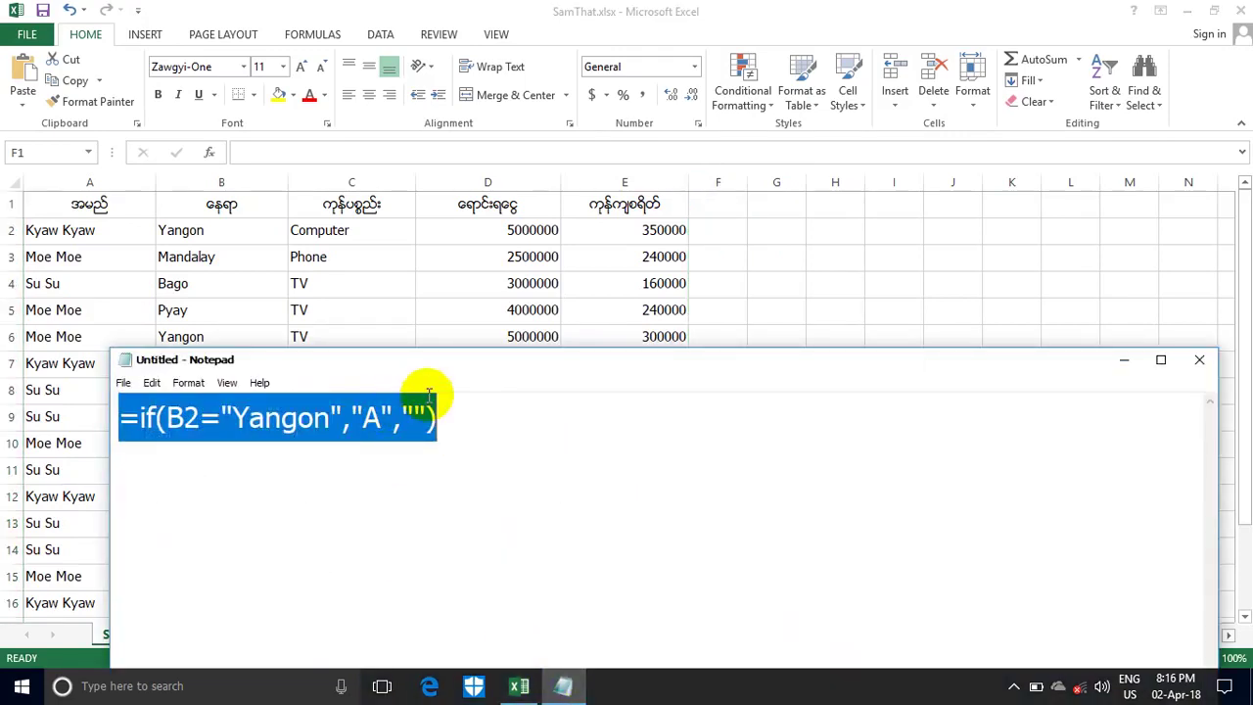
pyautogui.click(438, 415)
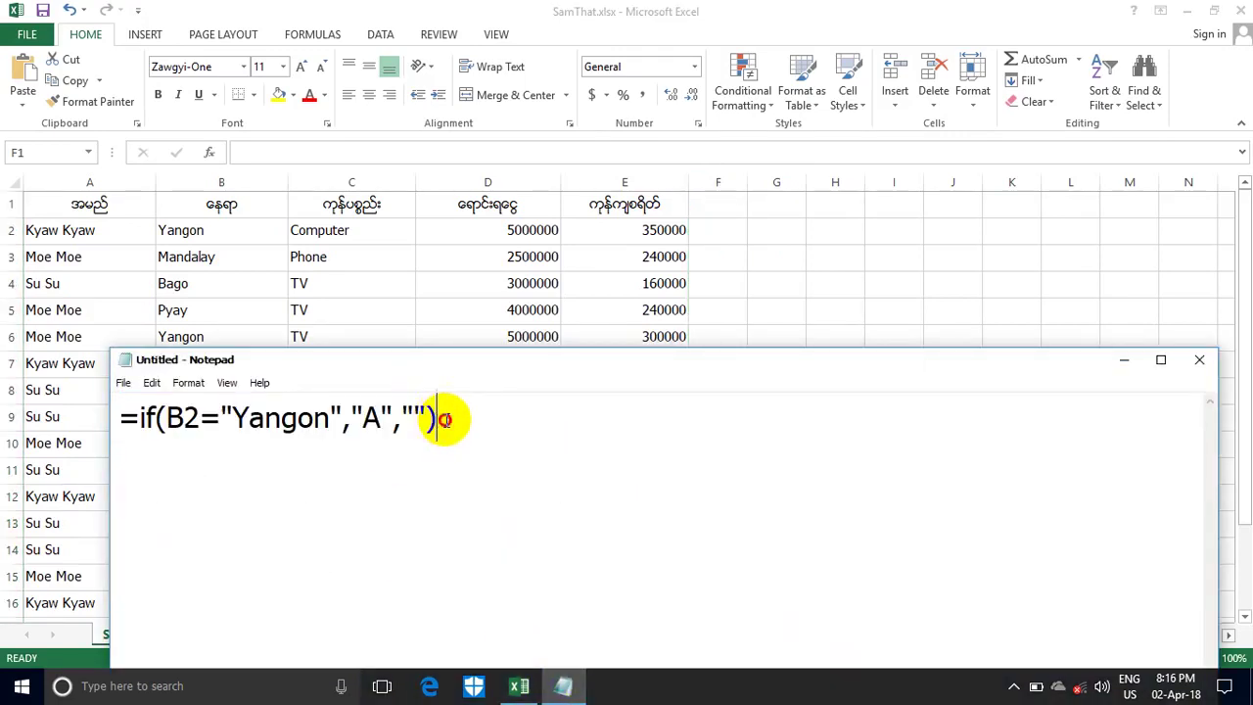
pyautogui.press('BackSpace')
pyautogui.press('BackSpace')
pyautogui.press('BackSpace')
pyautogui.press('BackSpace')
pyautogui.press('BackSpace')
pyautogui.press('BackSpace')
pyautogui.press('BackSpace')
pyautogui.press('BackSpace')
pyautogui.press('BackSpace')
pyautogui.press('BackSpace')
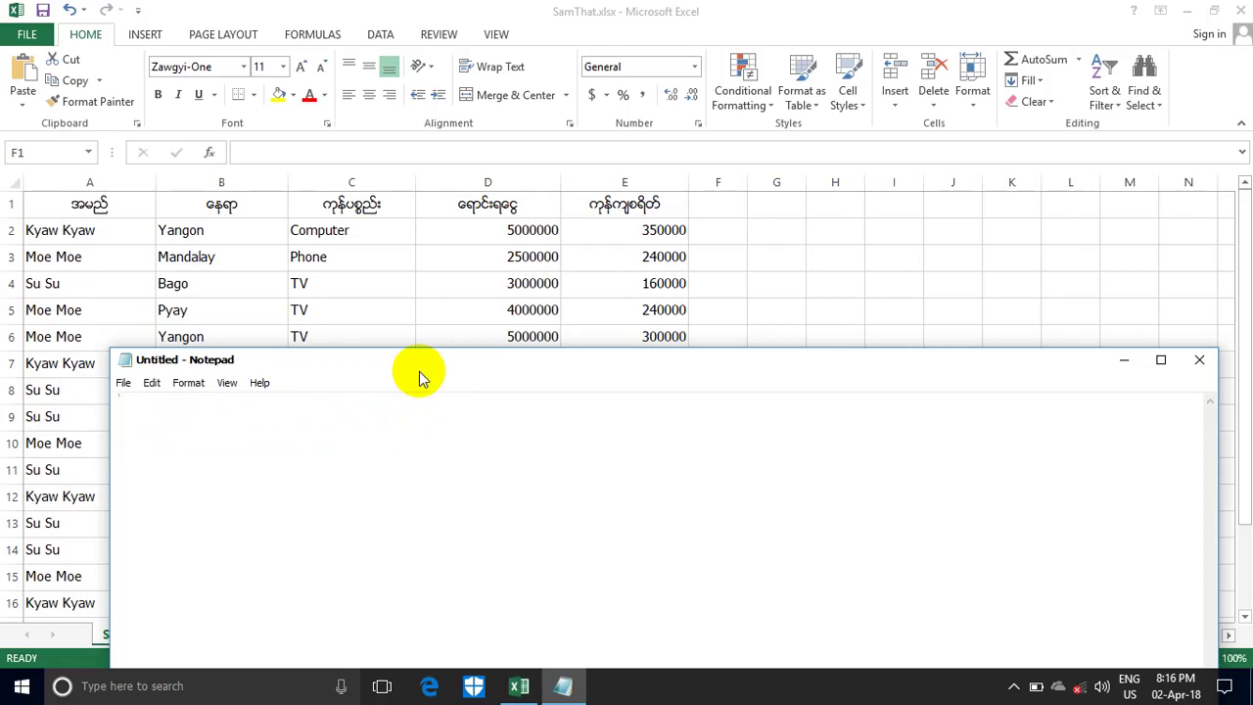
pyautogui.moveTo(419, 371); pyautogui.dragTo(451, 365)
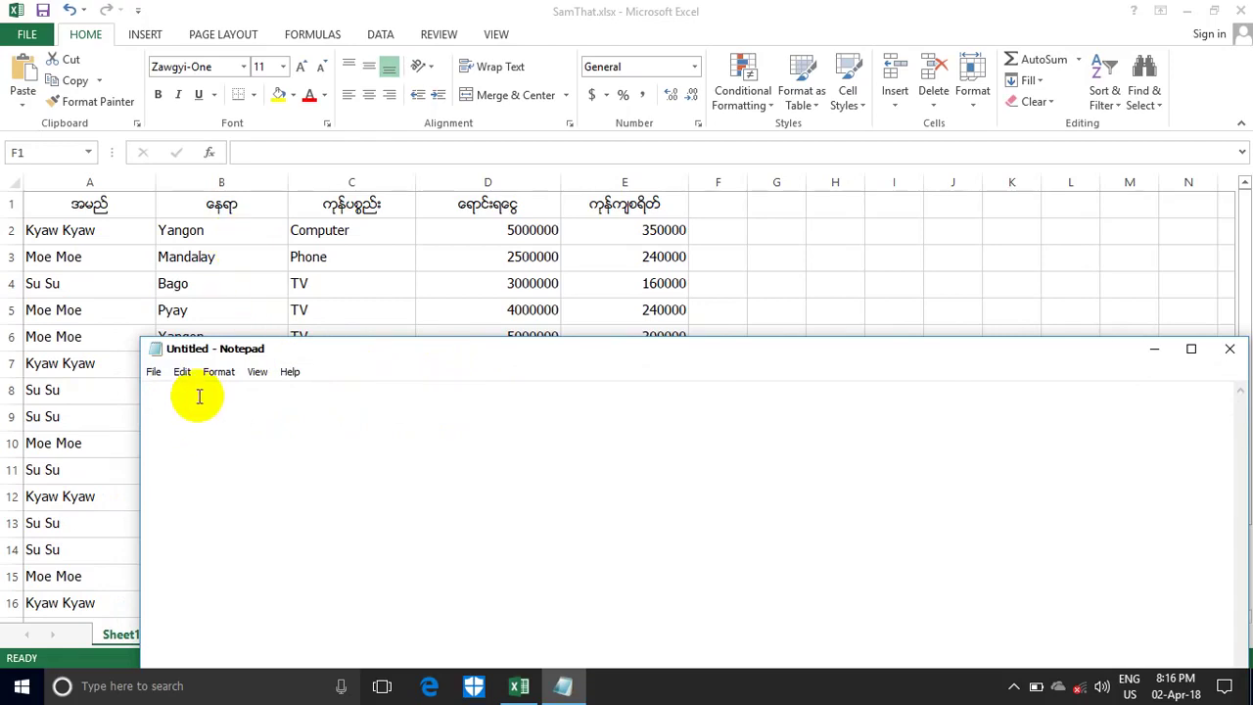
# Step: Type =If(or(b2="Yangon",b2="Mandalay"),"A","C"), fixing typos along the way
pyautogui.write('=')
pyautogui.write('If')
pyautogui.write('(o')
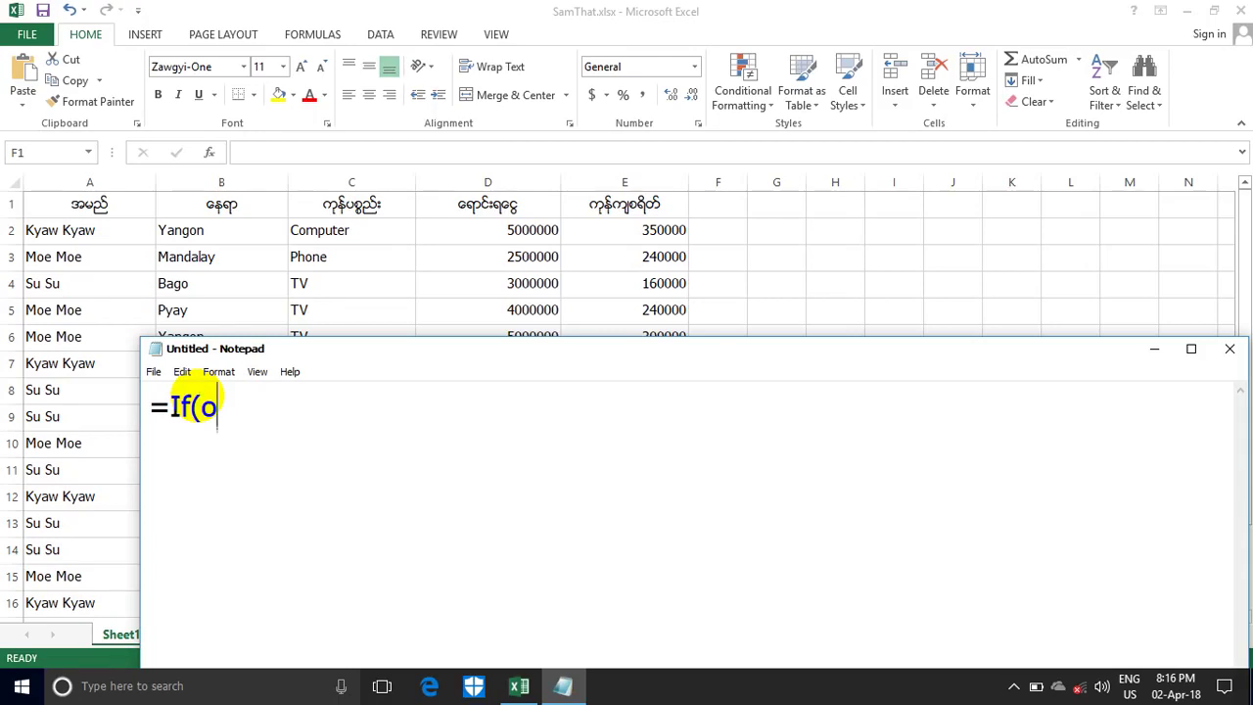
pyautogui.write('f')
pyautogui.press('BackSpace')
pyautogui.write('r(')
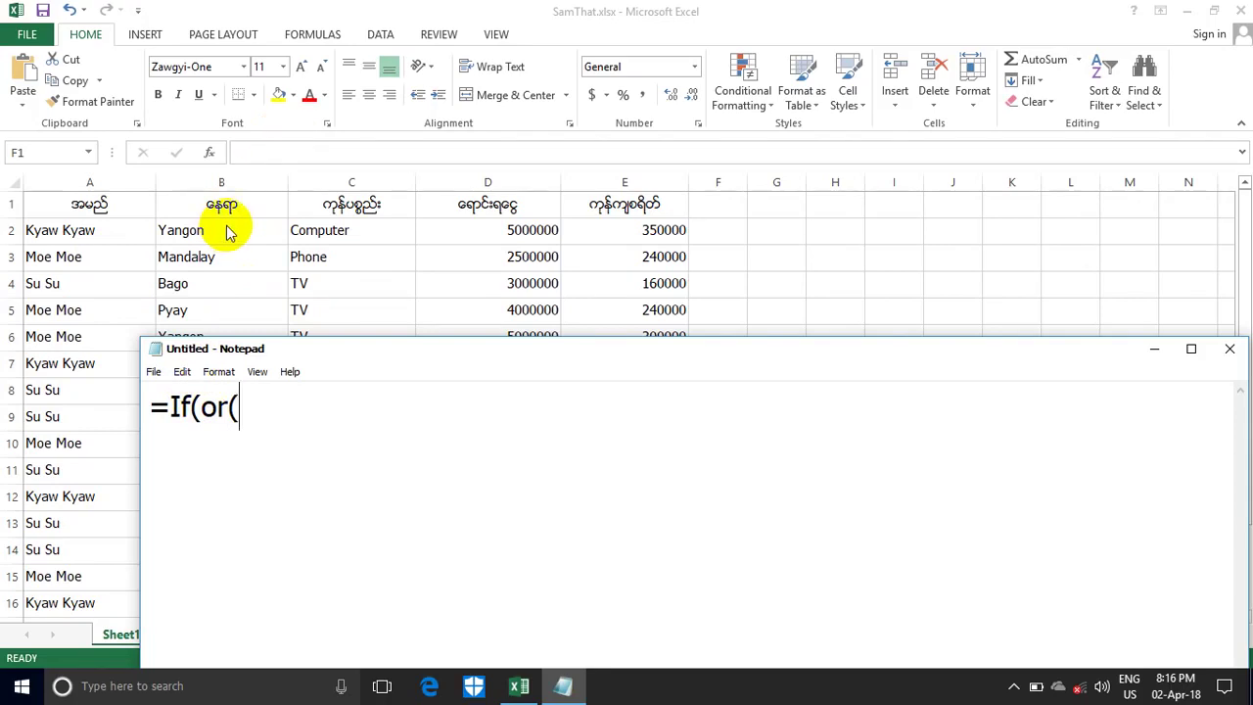
pyautogui.write('b2')
pyautogui.write('="Y')
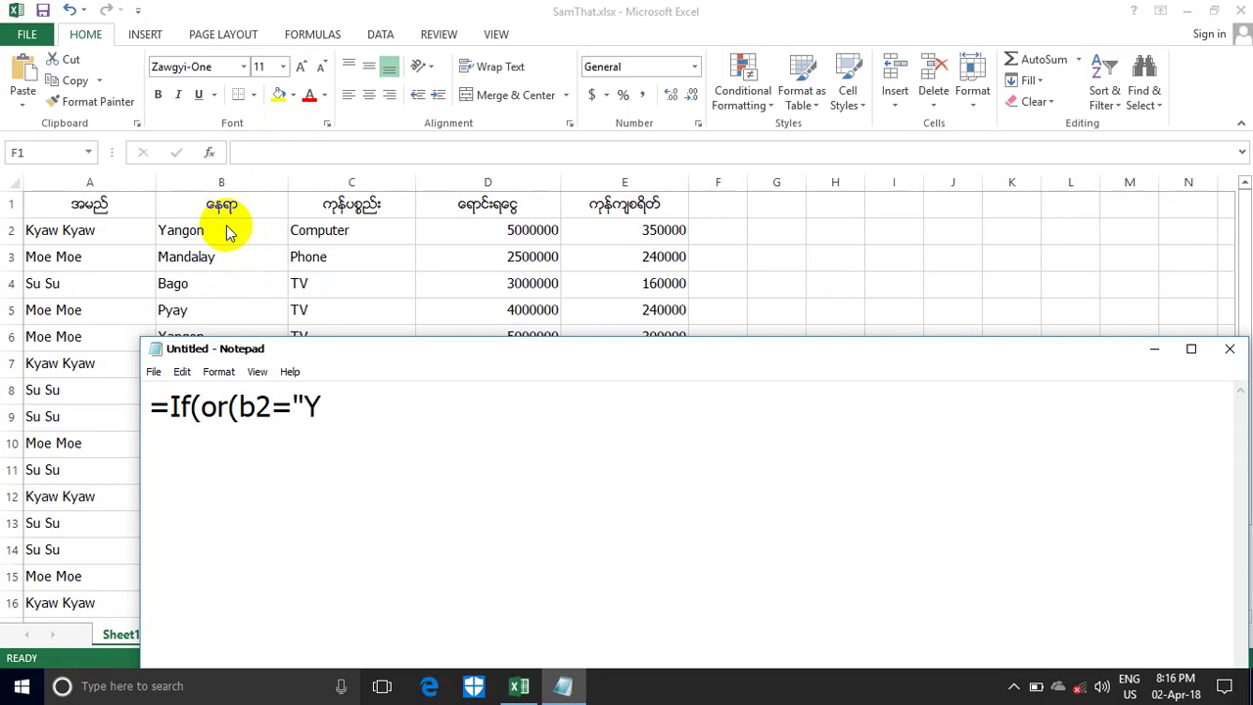
pyautogui.write('angon')
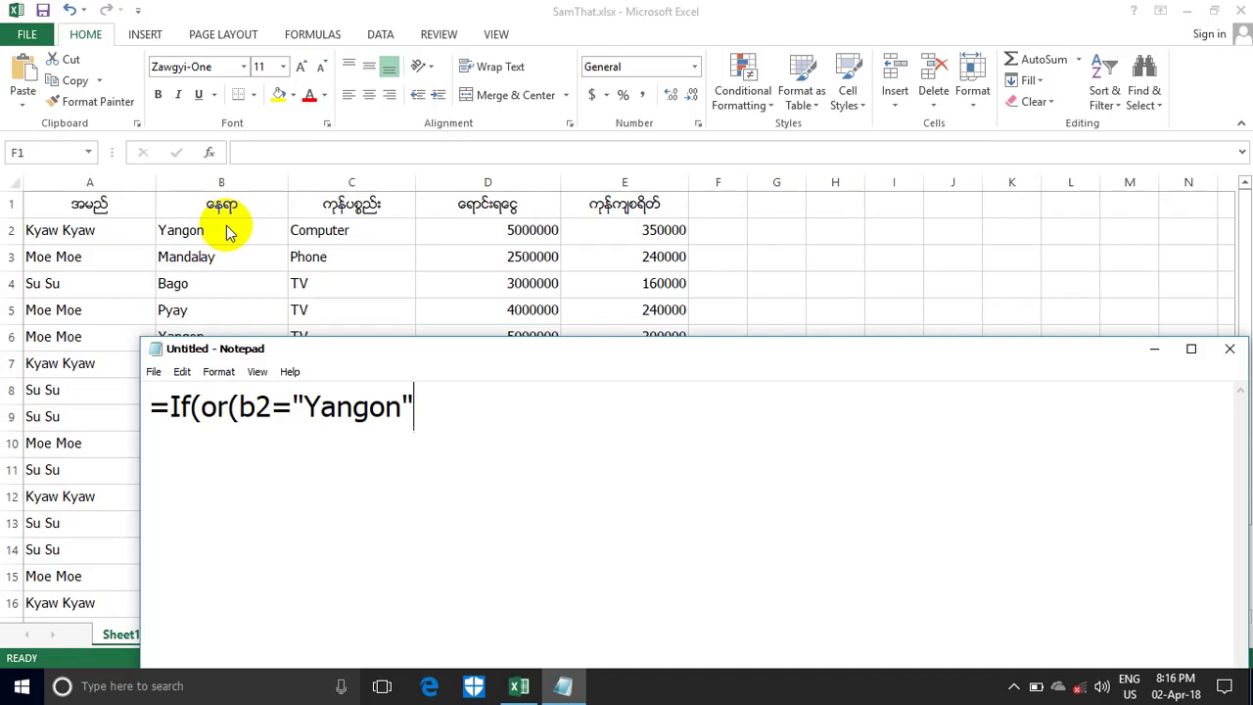
pyautogui.write(',')
pyautogui.write('b')
pyautogui.write('2')
pyautogui.write('+')
pyautogui.press('BackSpace')
pyautogui.write('=')
pyautogui.write('"')
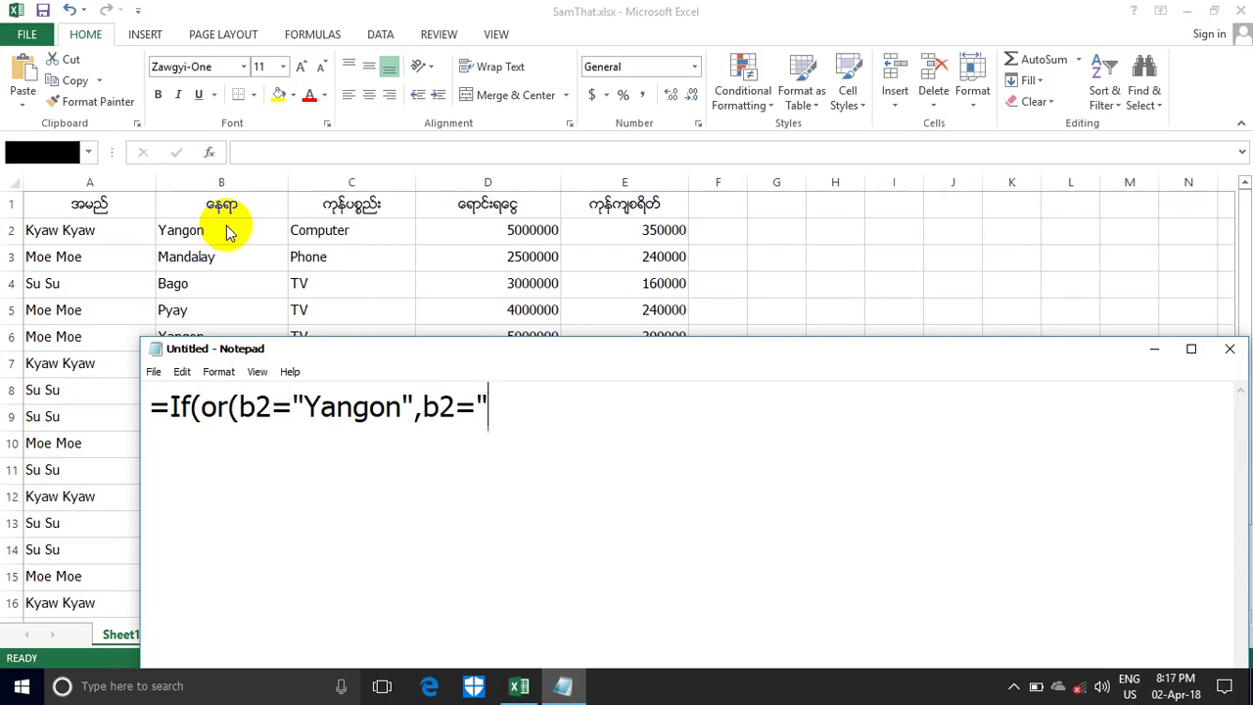
pyautogui.write('Mand')
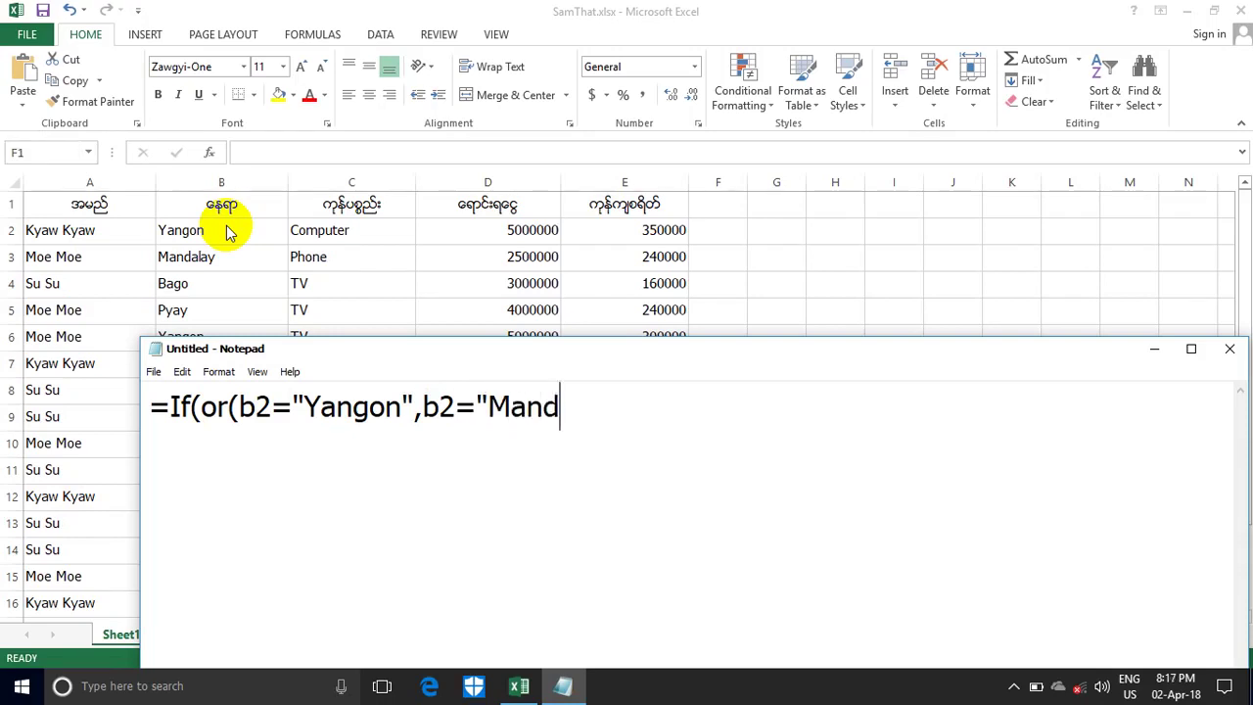
pyautogui.write('alay')
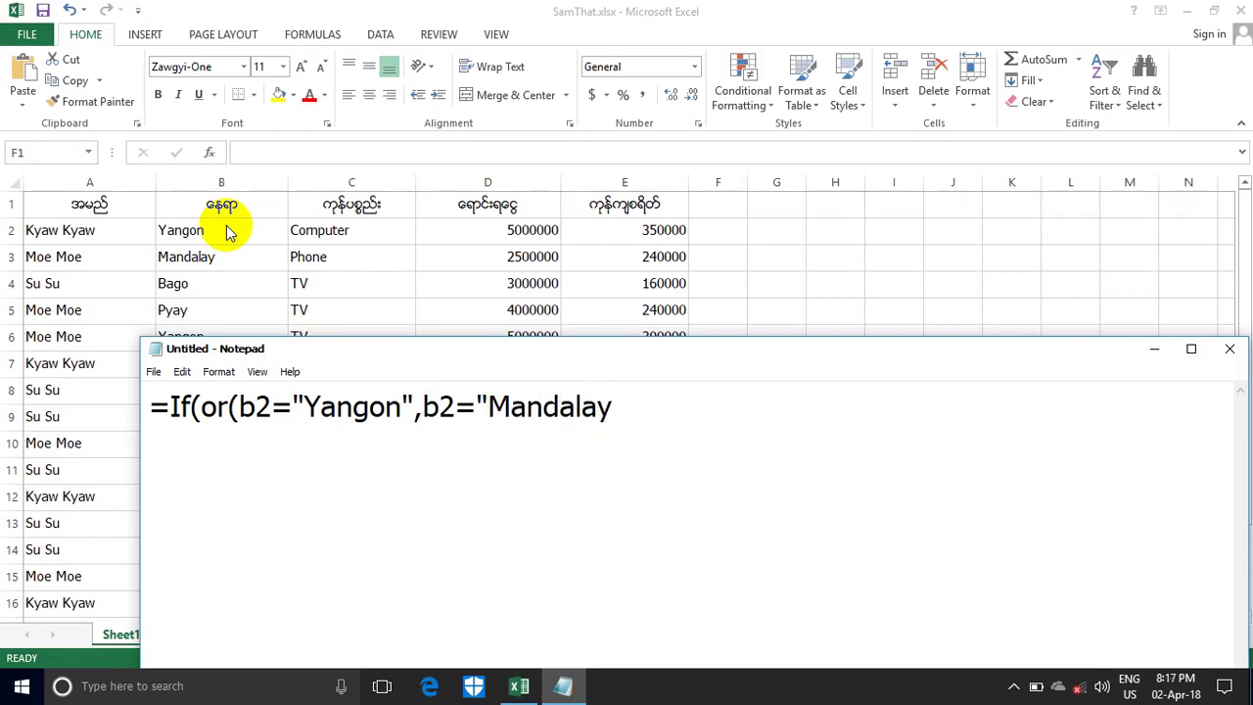
pyautogui.write('"')
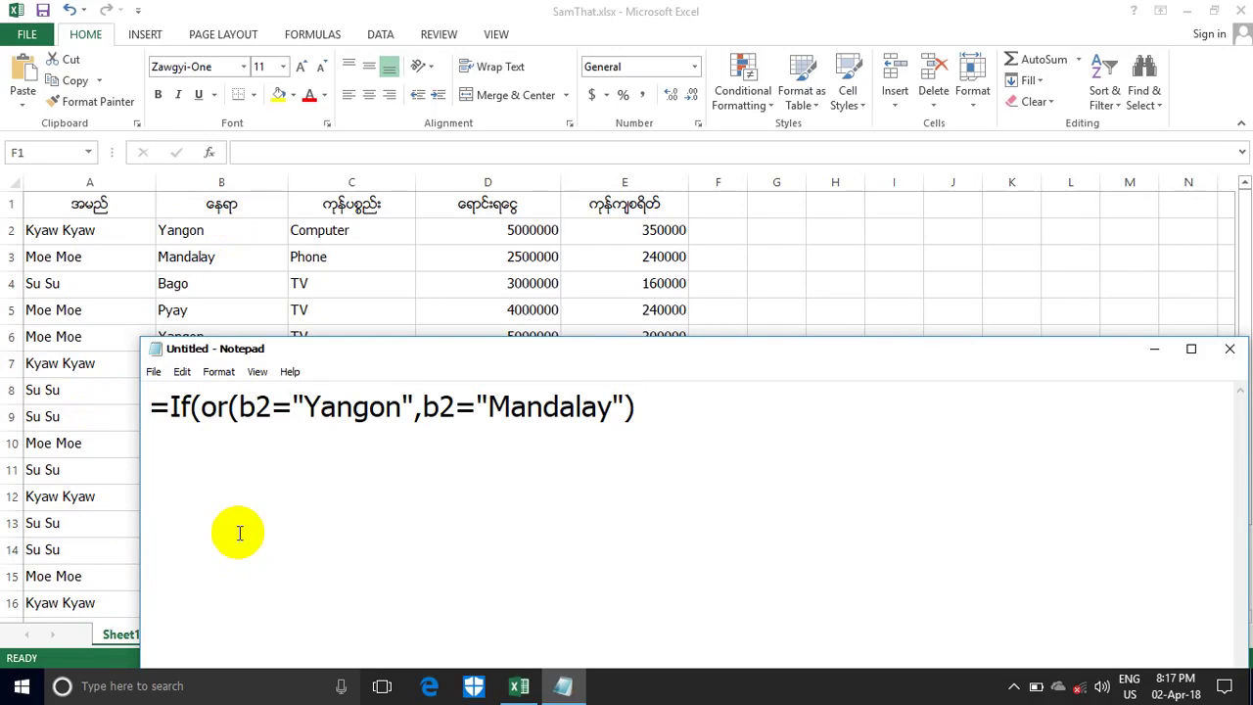
pyautogui.write(',')
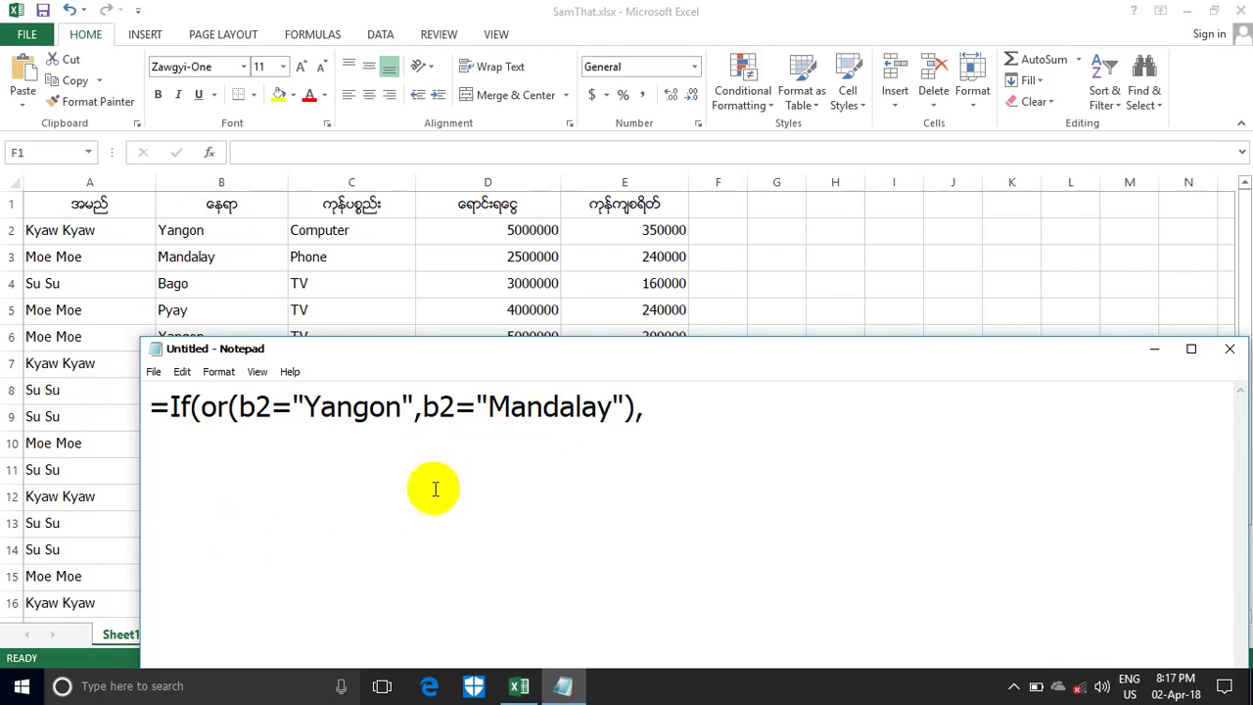
pyautogui.moveTo(240, 406); pyautogui.dragTo(291, 406)
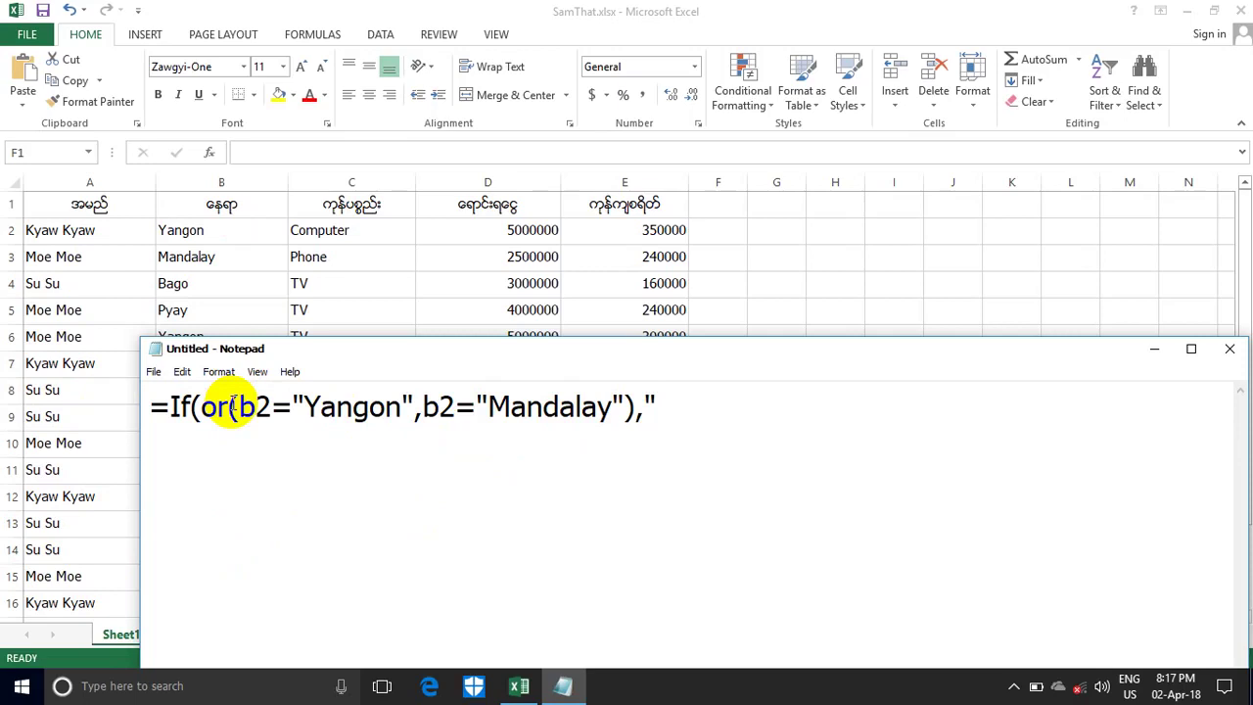
pyautogui.write('A"')
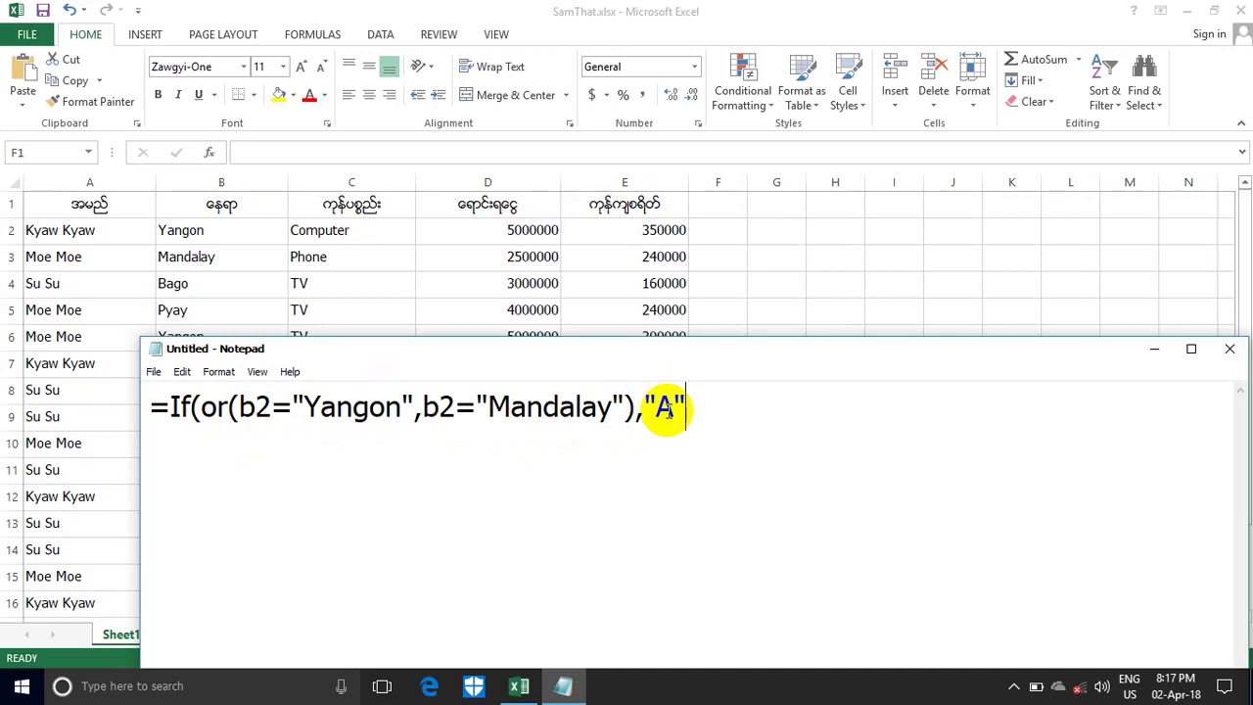
pyautogui.write(',')
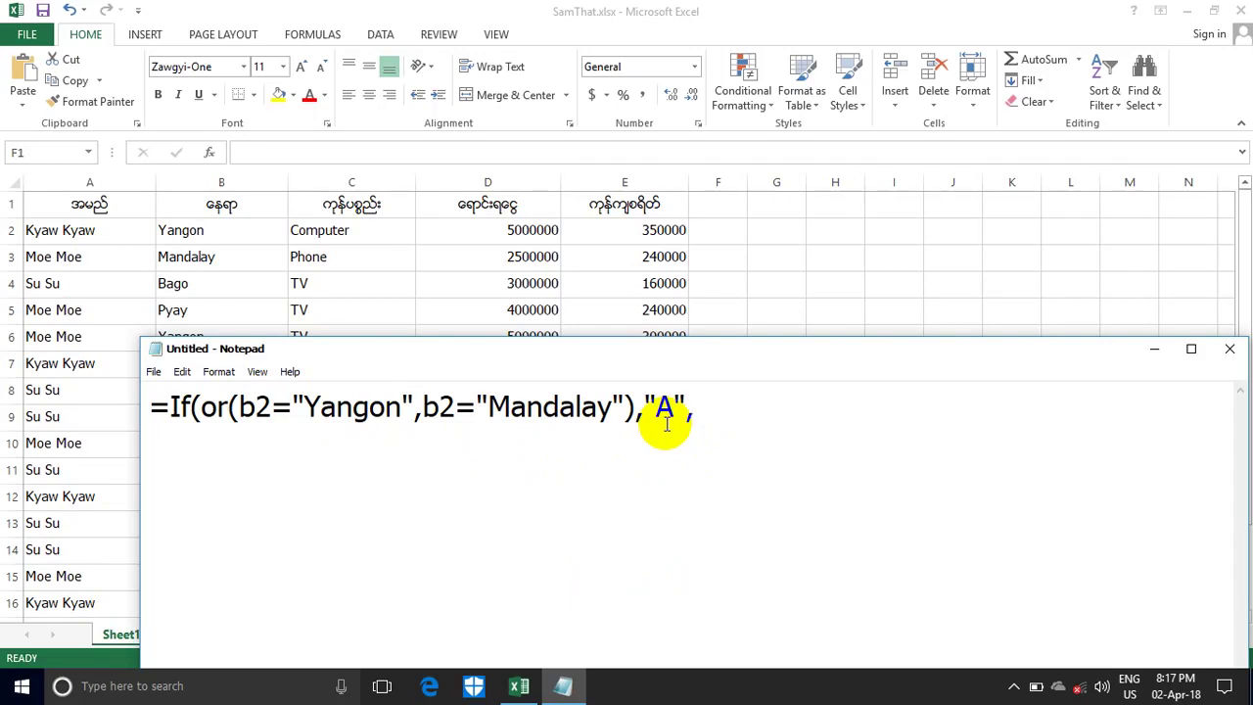
pyautogui.write('"')
pyautogui.write('C"')
pyautogui.write(')')
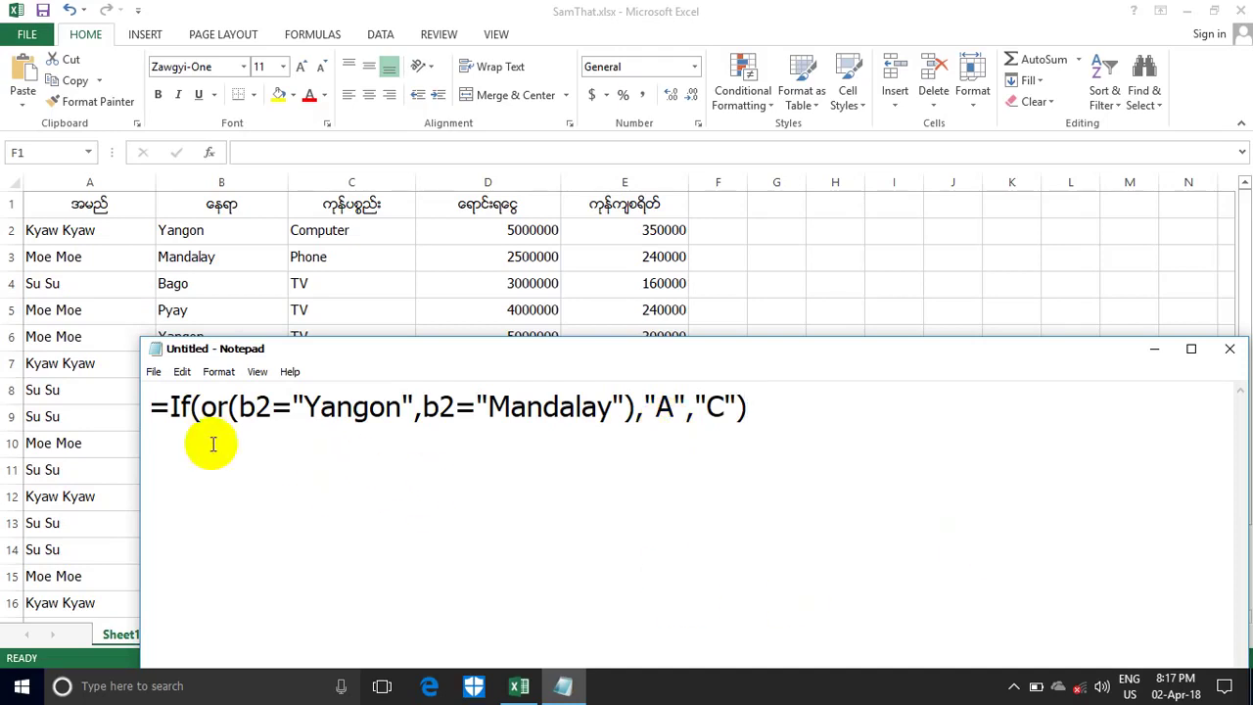
pyautogui.moveTo(297, 349); pyautogui.dragTo(245, 337)
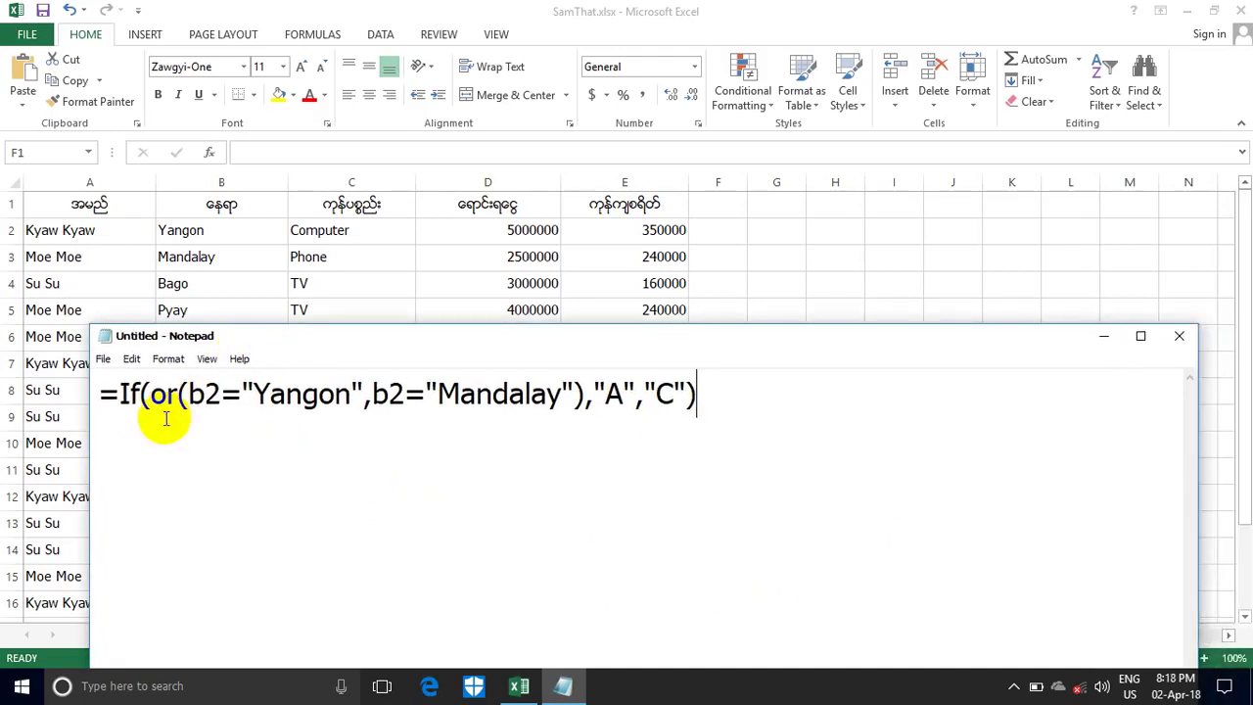
# Step: Copy the full IF(OR) formula line from Notepad, then minimize Notepad
pyautogui.doubleClick(204, 393)
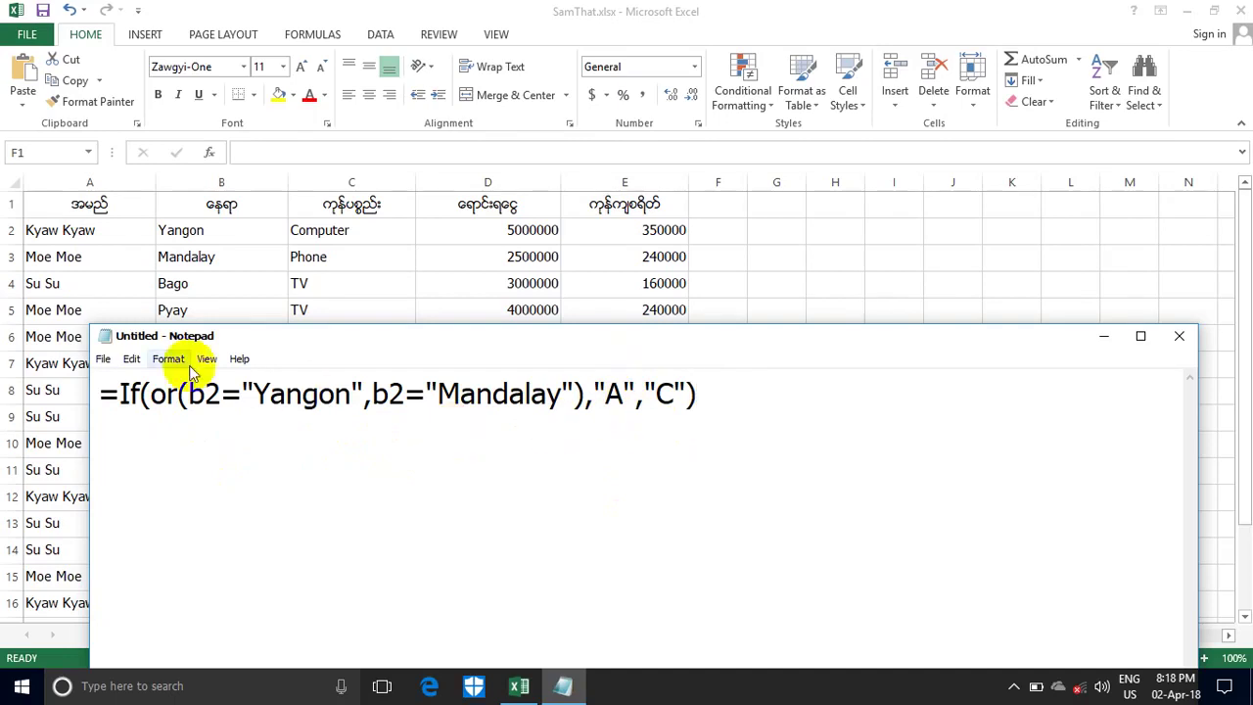
pyautogui.doubleClick(669, 393)
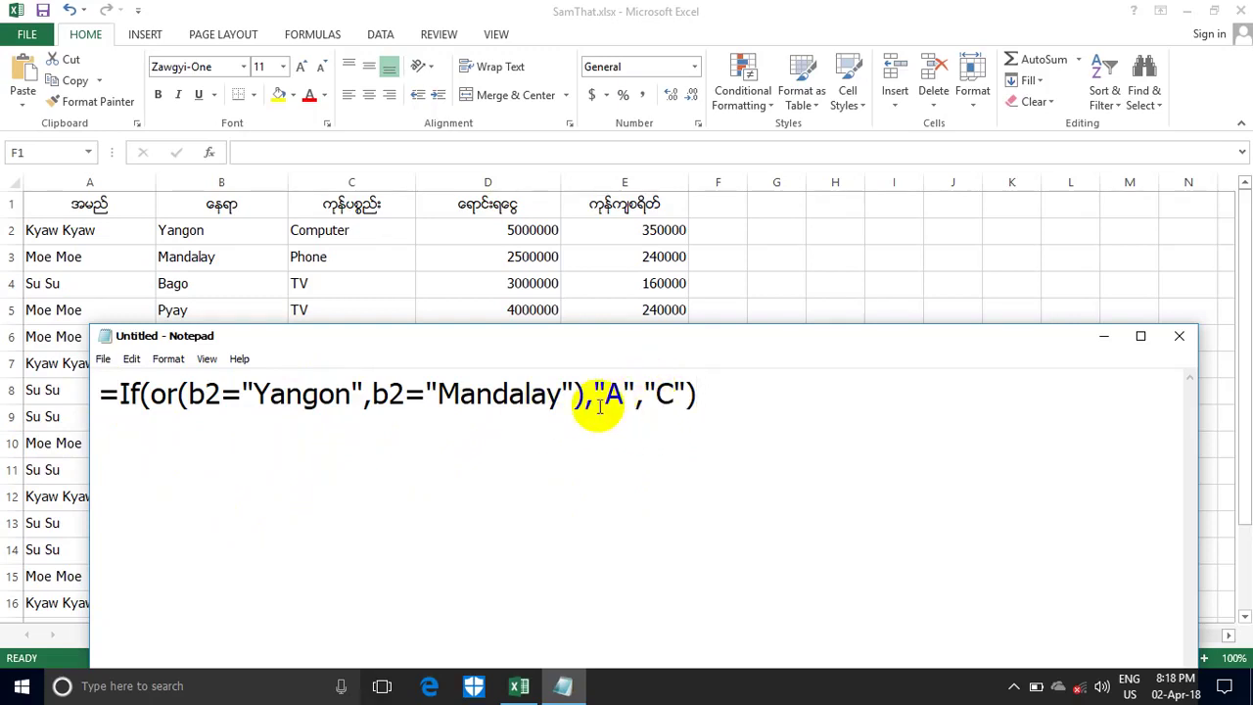
pyautogui.moveTo(699, 396); pyautogui.dragTo(97, 396)
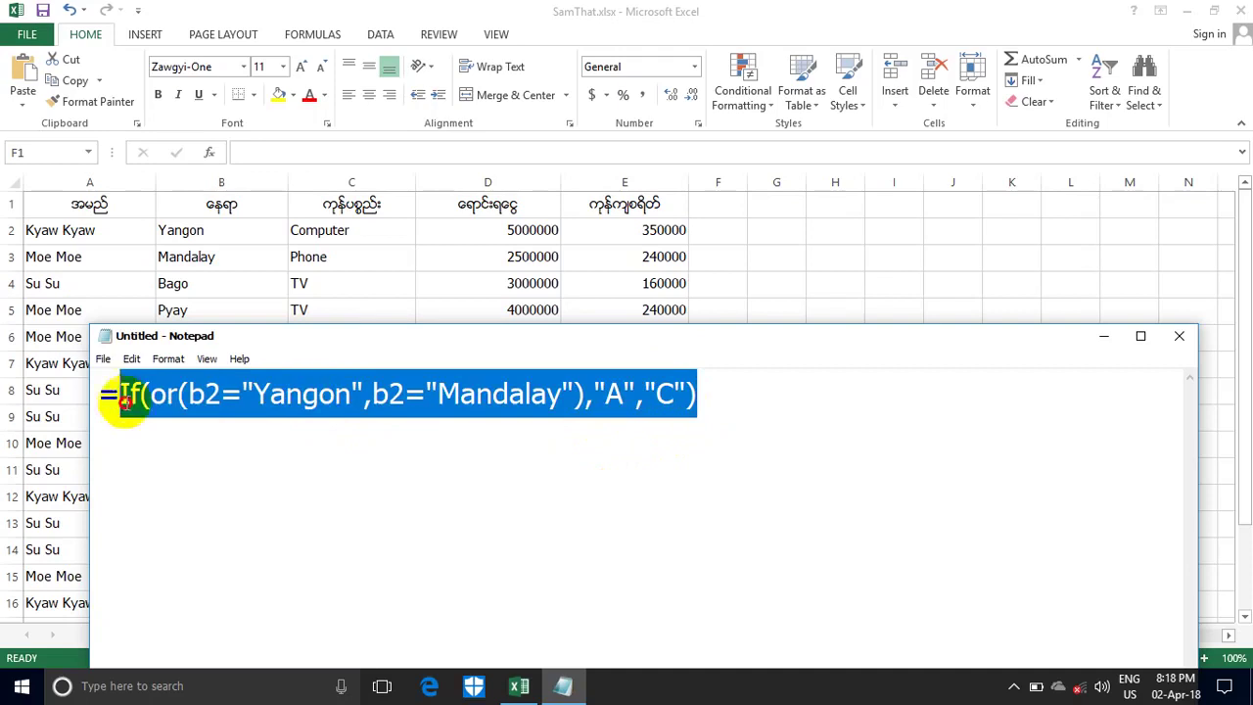
pyautogui.rightClick(143, 400)
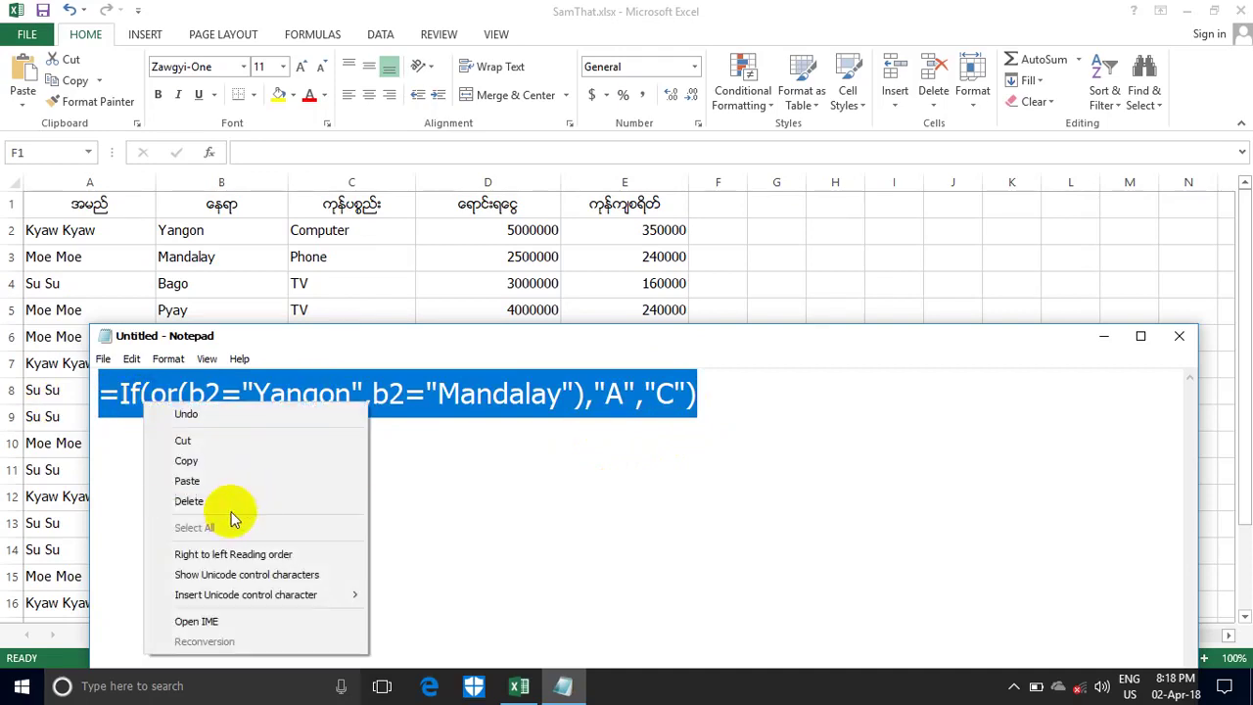
pyautogui.click(186, 460)
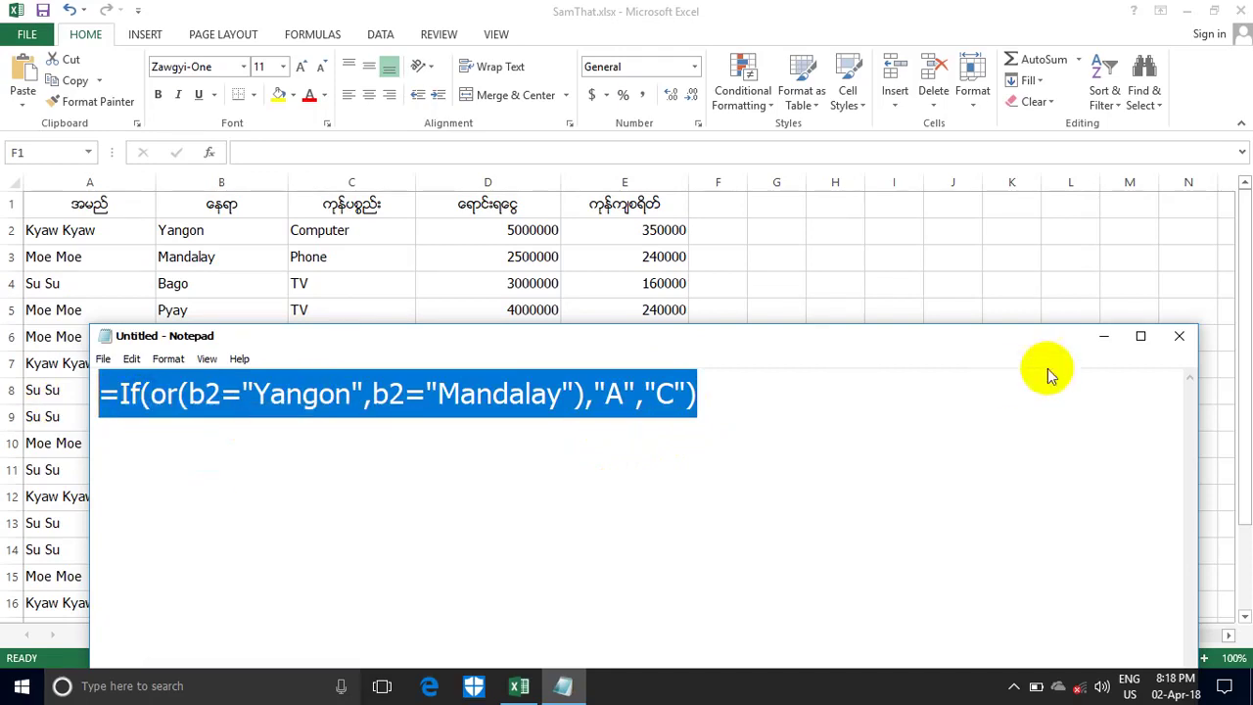
pyautogui.click(1106, 341)
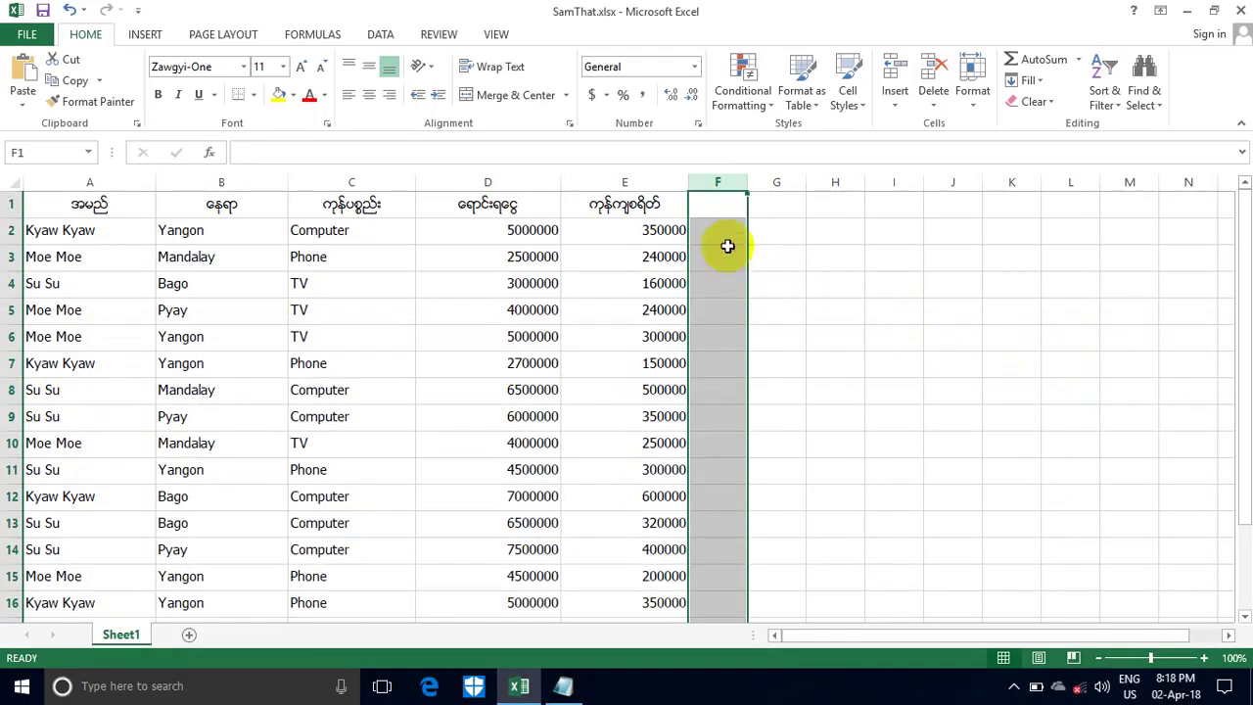
# Step: Paste the IF(OR) formula into cell F2 and enter it
pyautogui.click(726, 242)
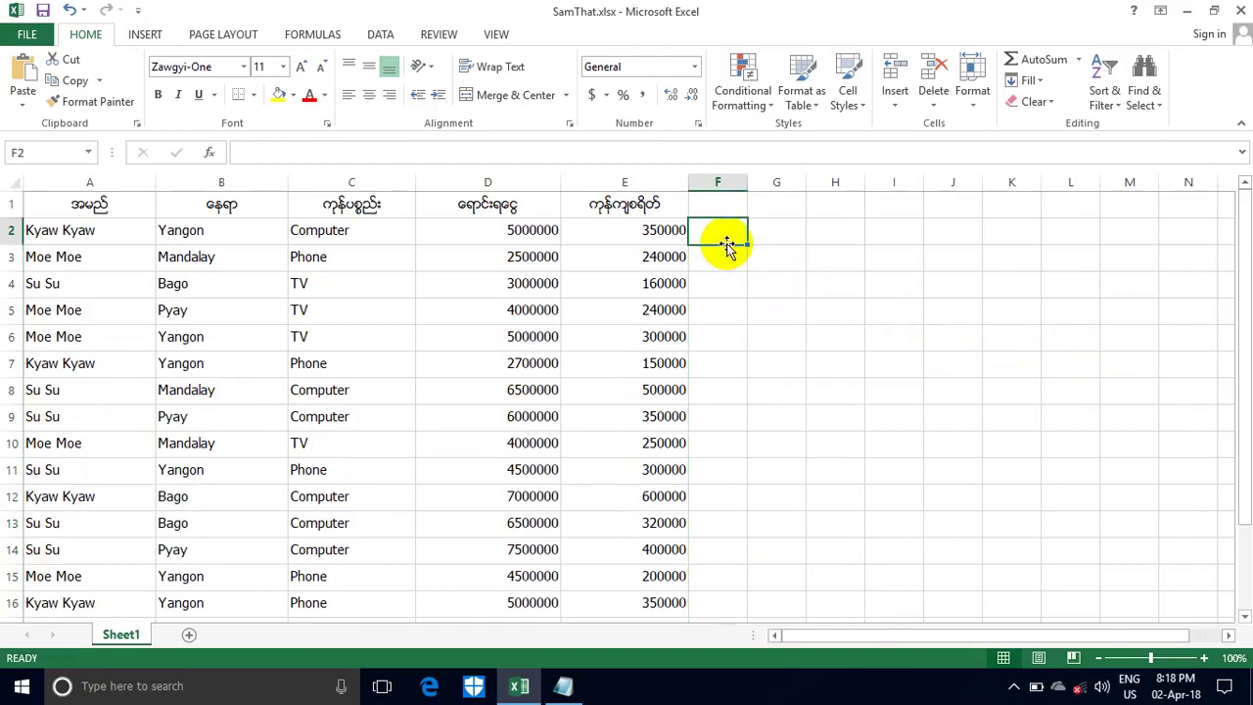
pyautogui.click(253, 156)
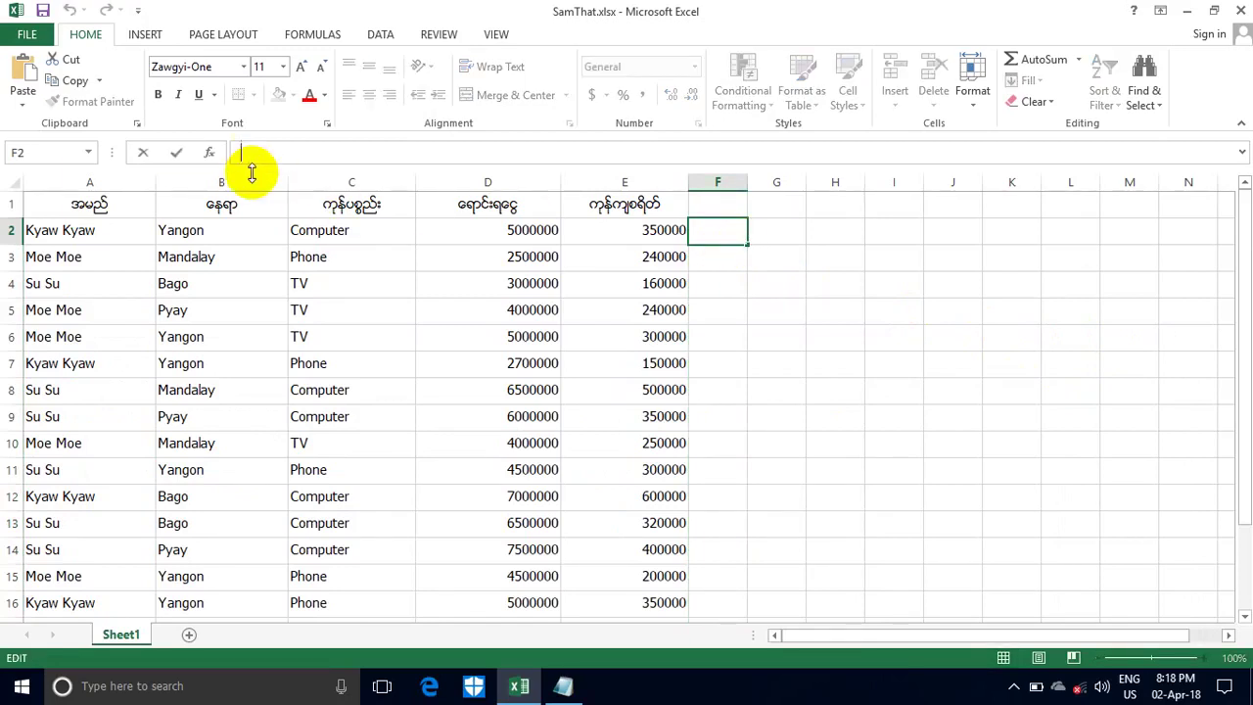
pyautogui.hotkey('ctrl', 'v')
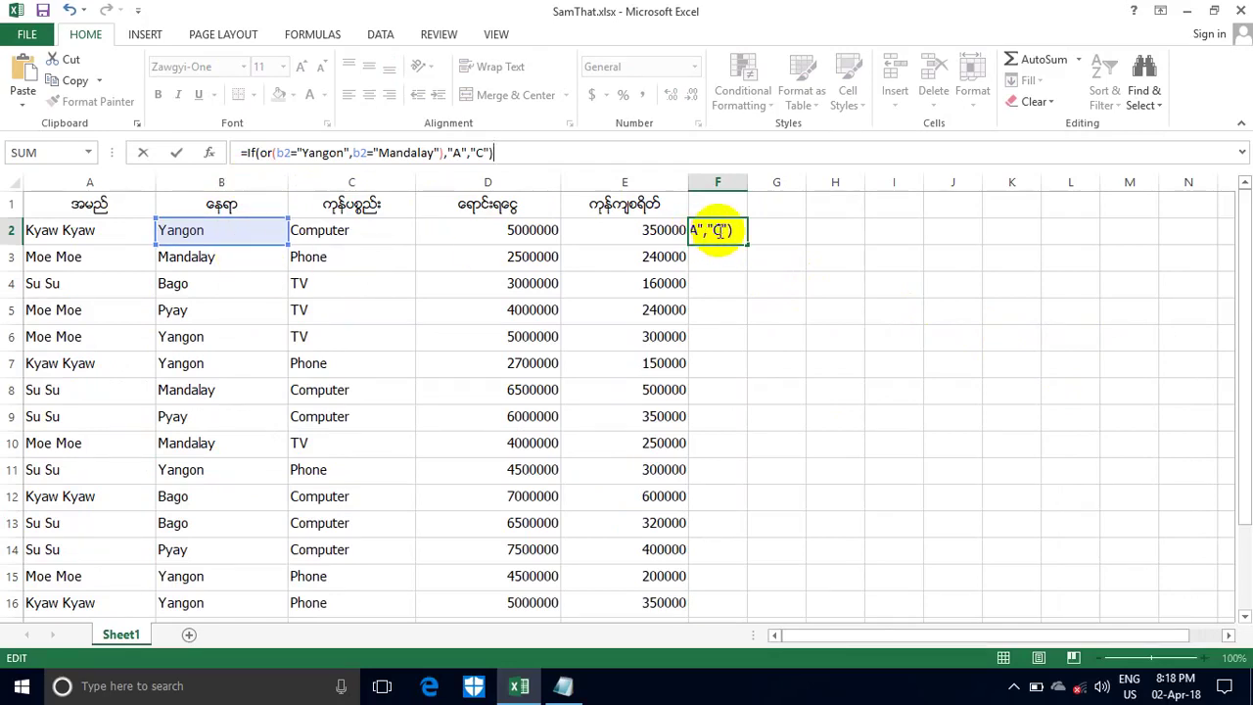
pyautogui.press('Return')
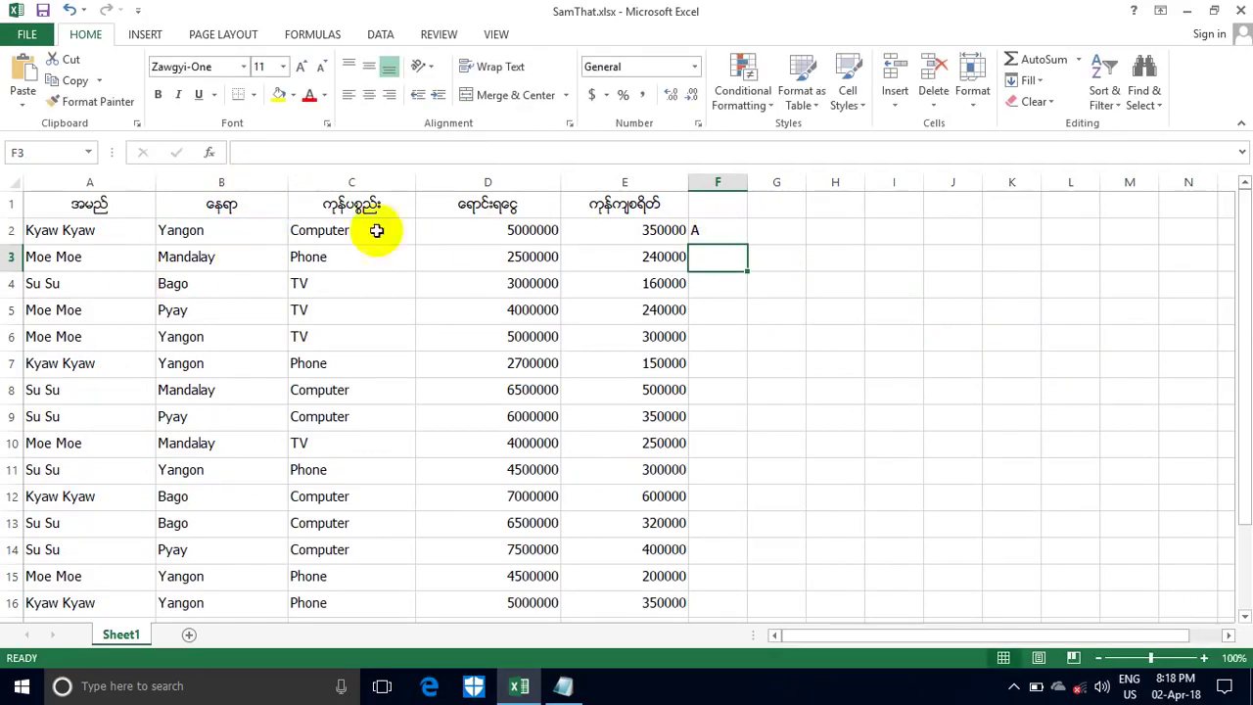
# Step: Fill the F2 formula down column F to row 14
pyautogui.click(717, 235)
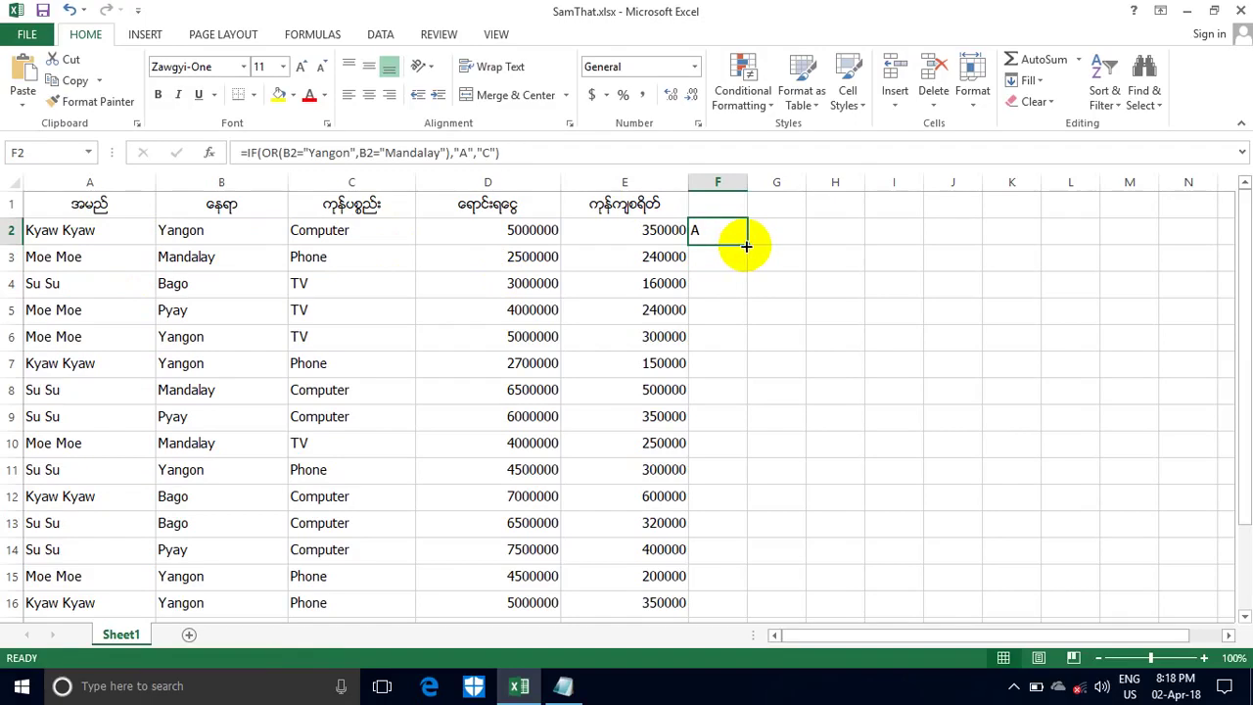
pyautogui.moveTo(744, 247)
pyautogui.mouseDown()
pyautogui.moveTo(736, 576)
pyautogui.moveTo(733, 554)
pyautogui.mouseUp()
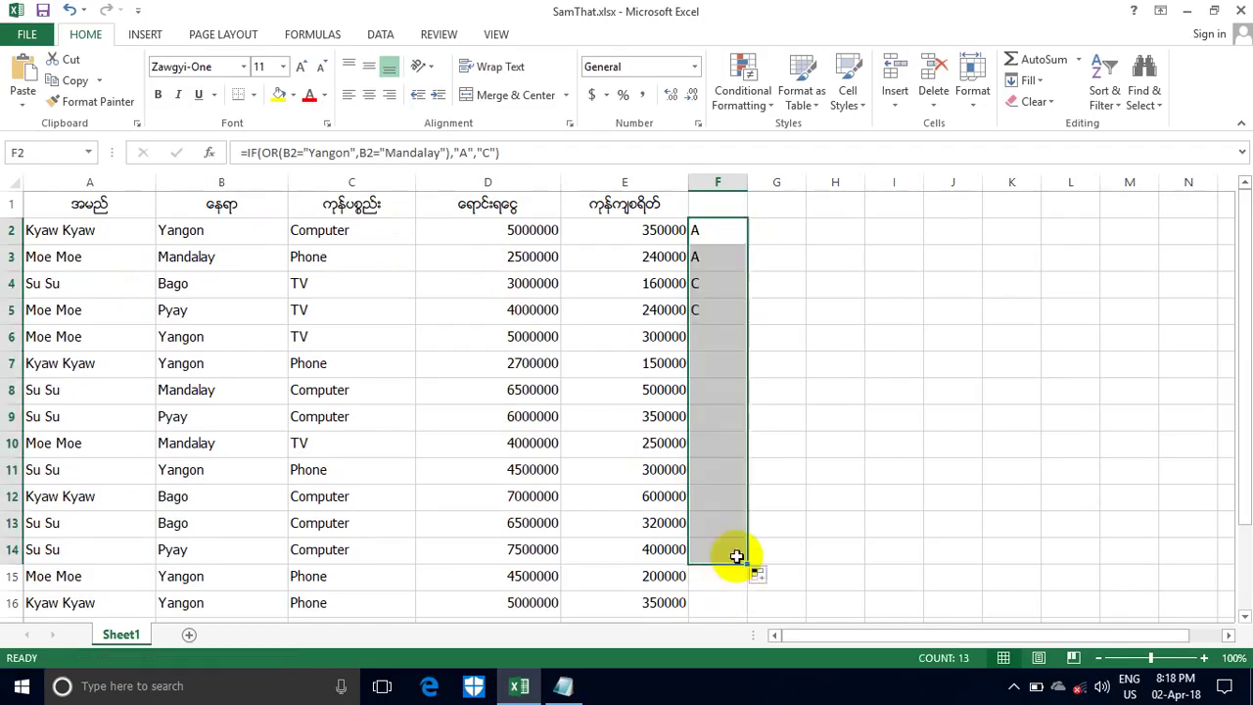
pyautogui.click(948, 393)
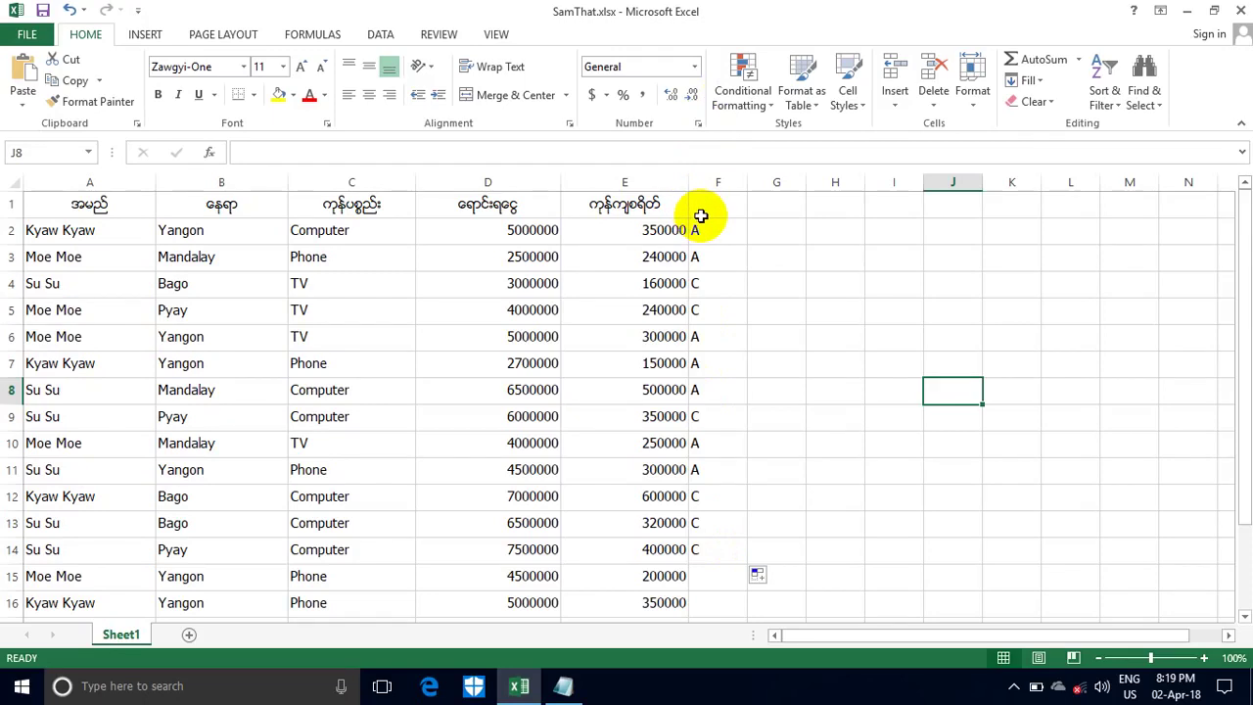
# Step: Select column F and delete its A/C results
pyautogui.click(714, 202)
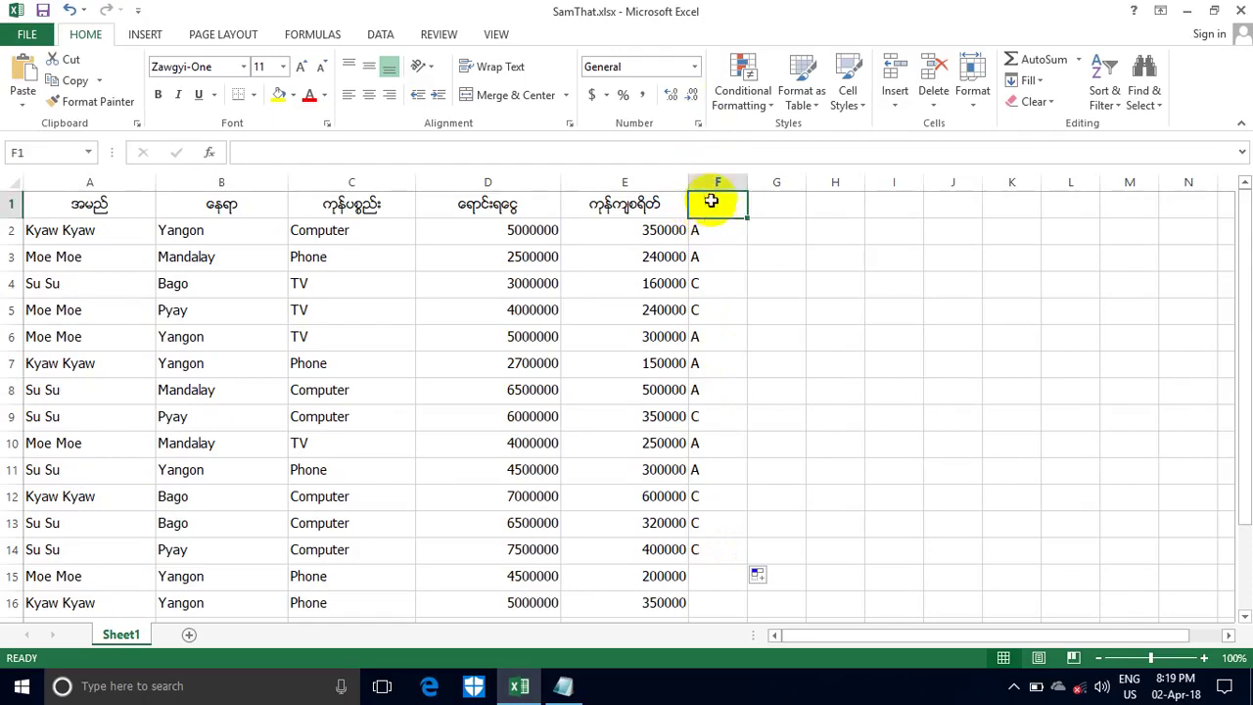
pyautogui.click(716, 184)
pyautogui.press('Delete')
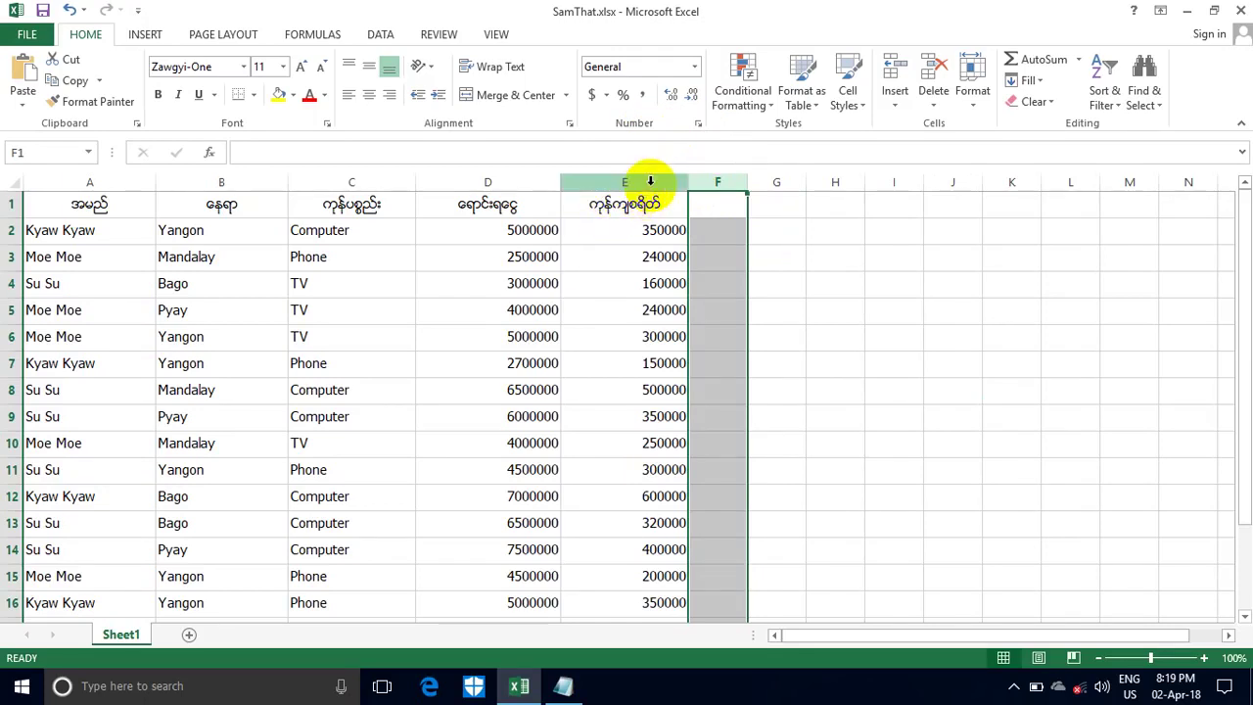
# Step: Bring Notepad back, cut out the old formula, and reposition the empty note over the sheet
pyautogui.click(562, 686)
pyautogui.hotkey('ctrl', 'x')
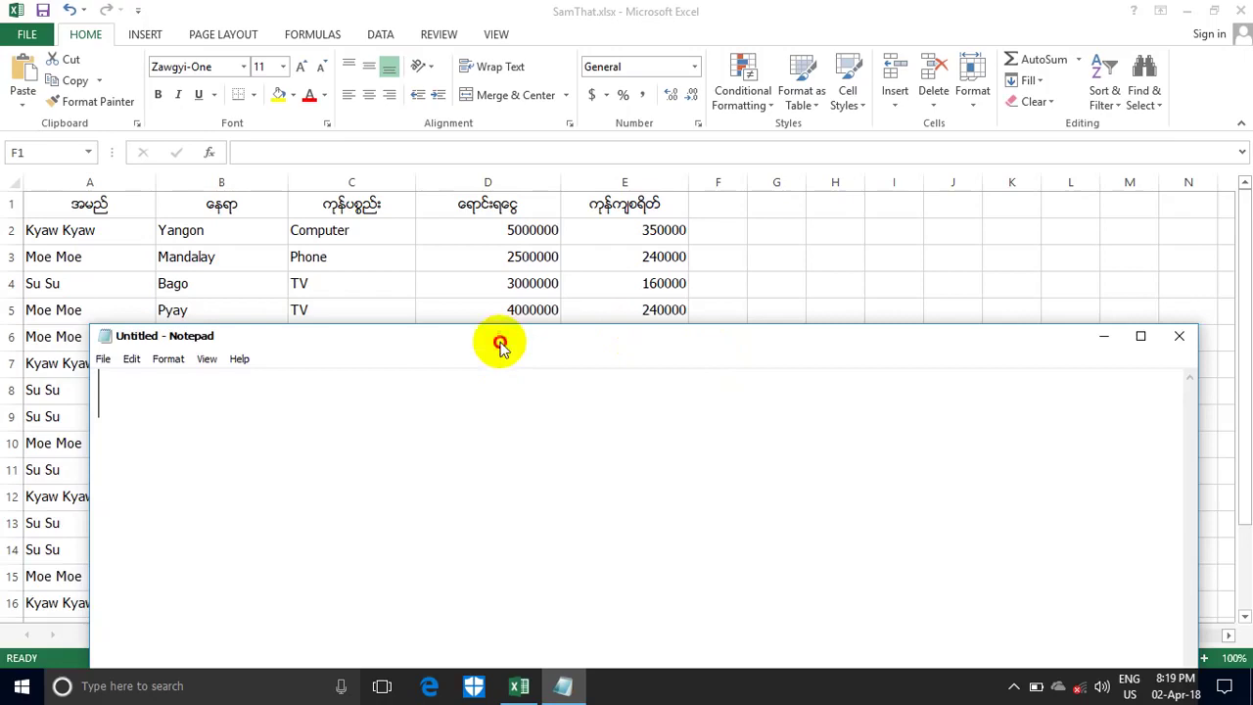
pyautogui.moveTo(499, 345); pyautogui.dragTo(390, 544)
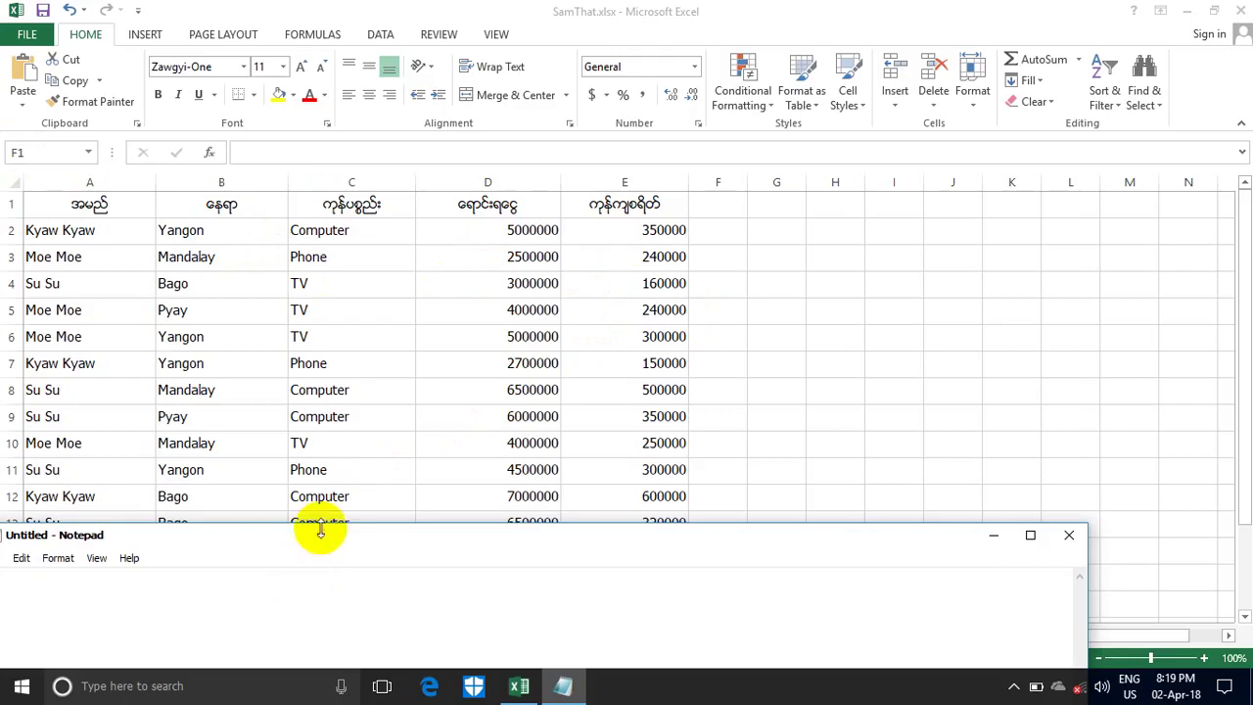
pyautogui.moveTo(336, 542); pyautogui.dragTo(489, 390)
pyautogui.click(482, 402)
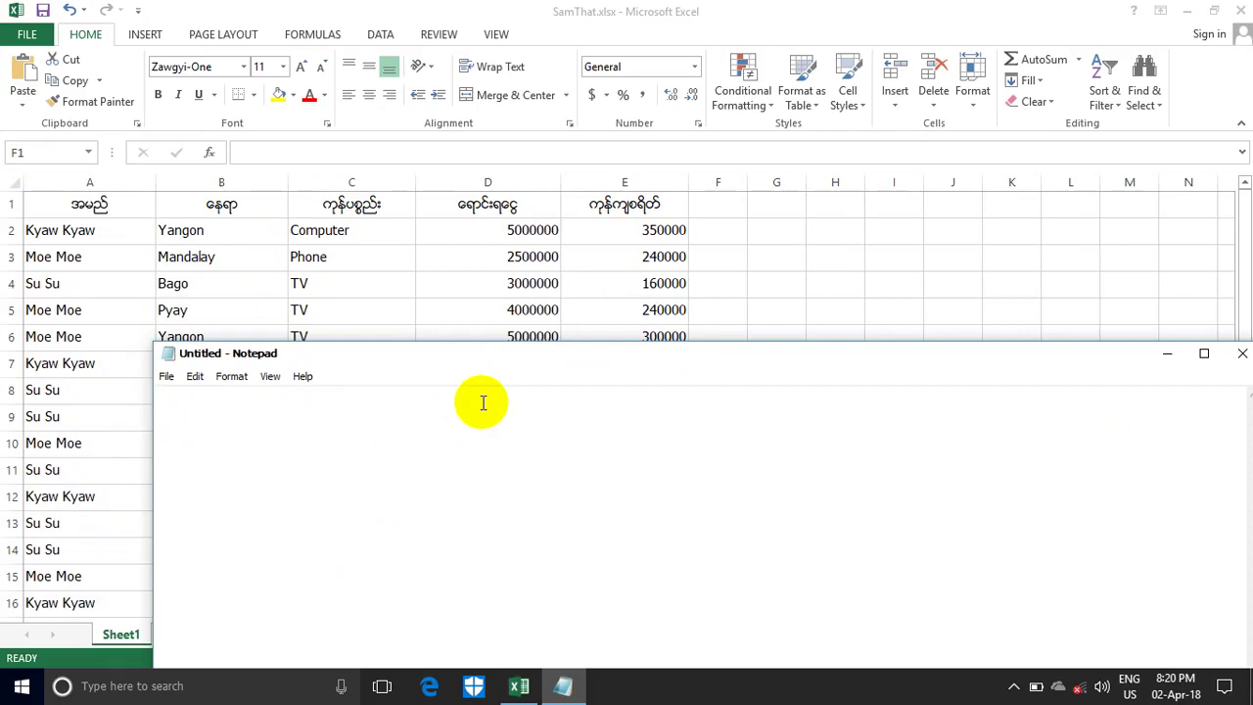
# Step: In Notepad, type the condition =If(And(b2="Yangon",C2="Phone")
pyautogui.write('=')
pyautogui.write('If')
pyautogui.write('(')
pyautogui.write('A')
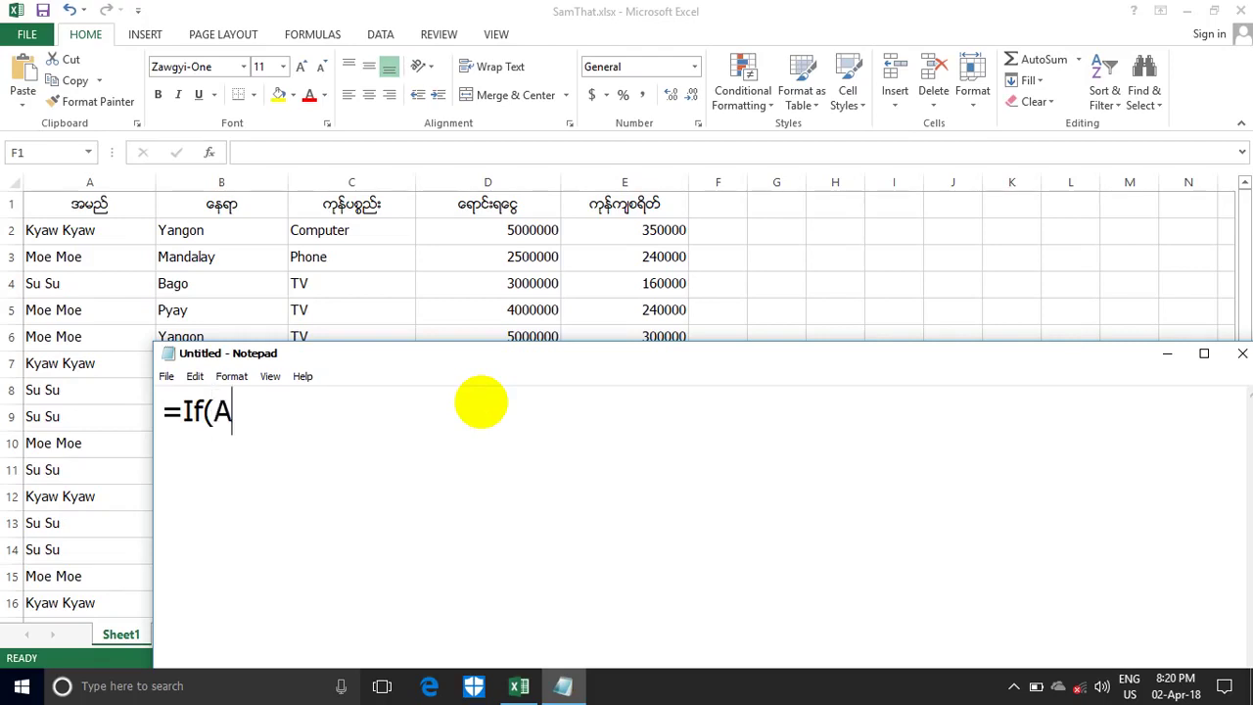
pyautogui.write('nd')
pyautogui.press('BackSpace')
pyautogui.write('nd')
pyautogui.write('(')
pyautogui.write('b2')
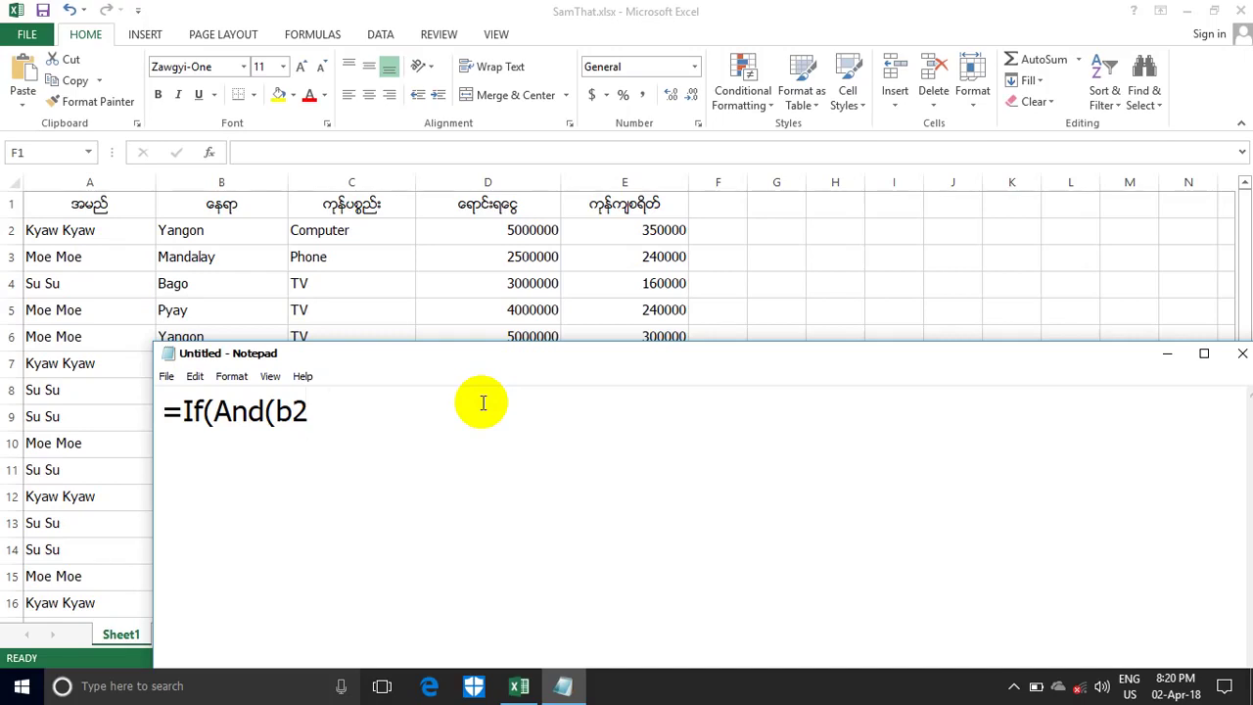
pyautogui.write('=')
pyautogui.write('"Y')
pyautogui.write('angon')
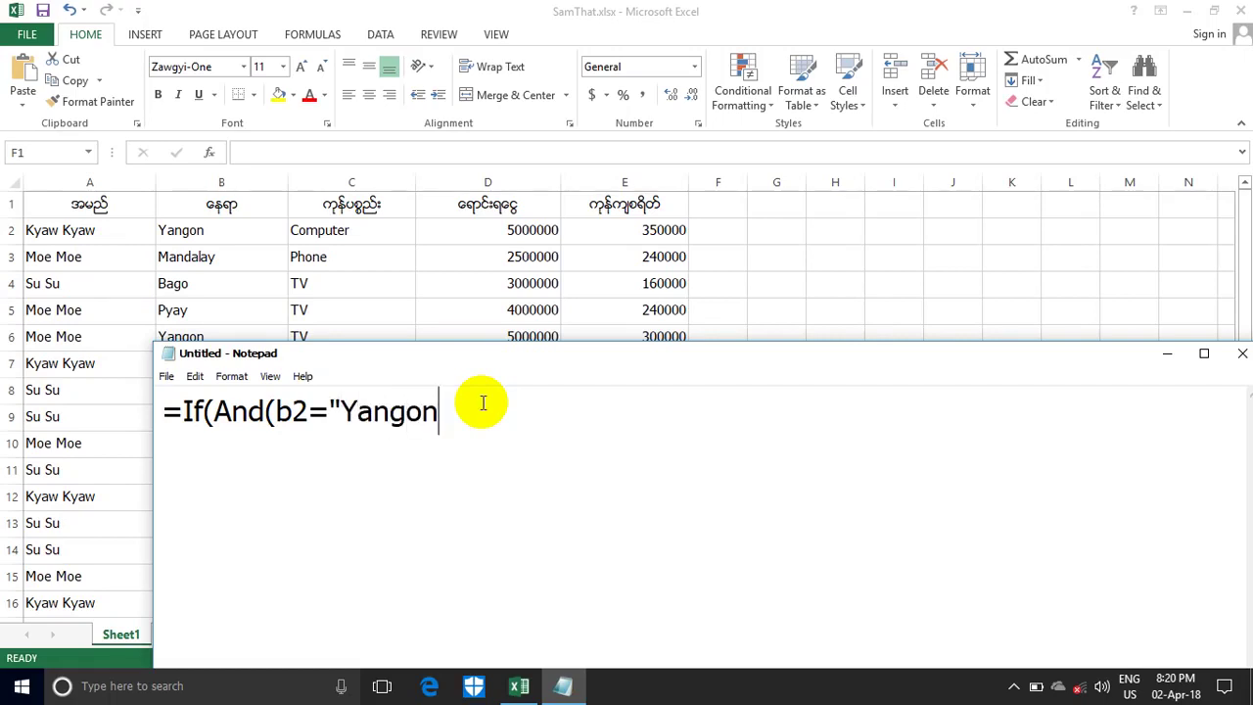
pyautogui.write('"')
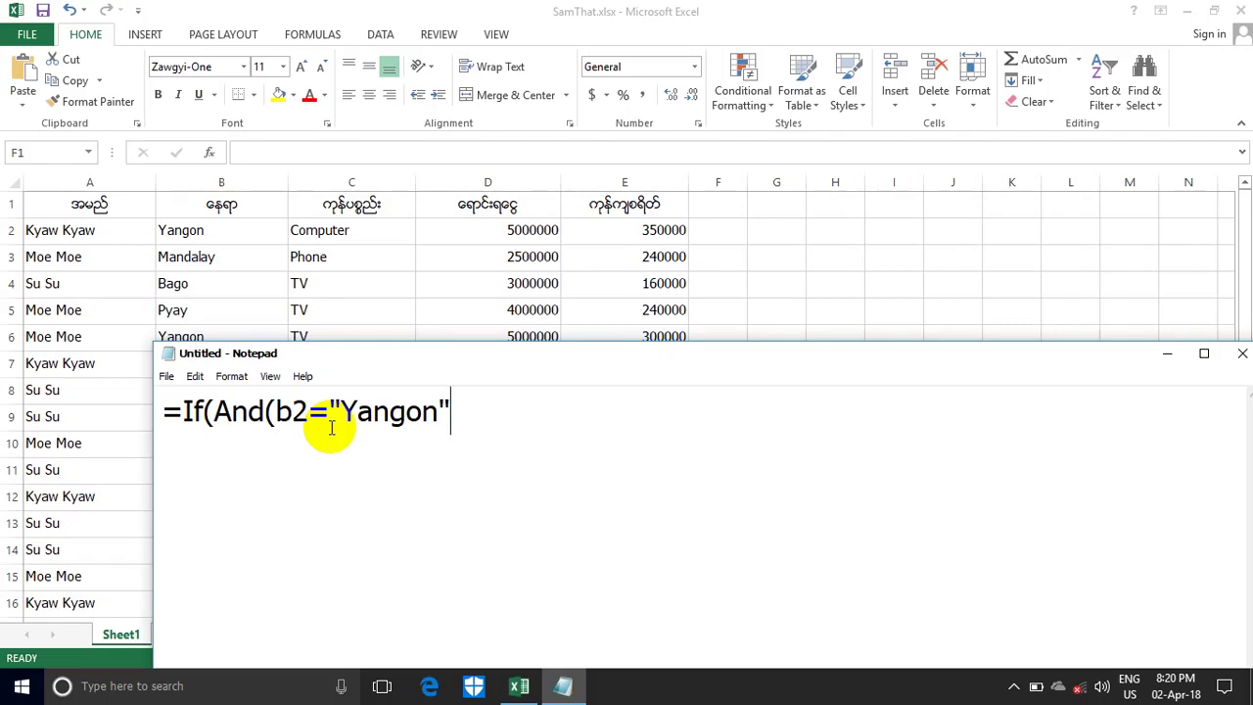
pyautogui.write(',')
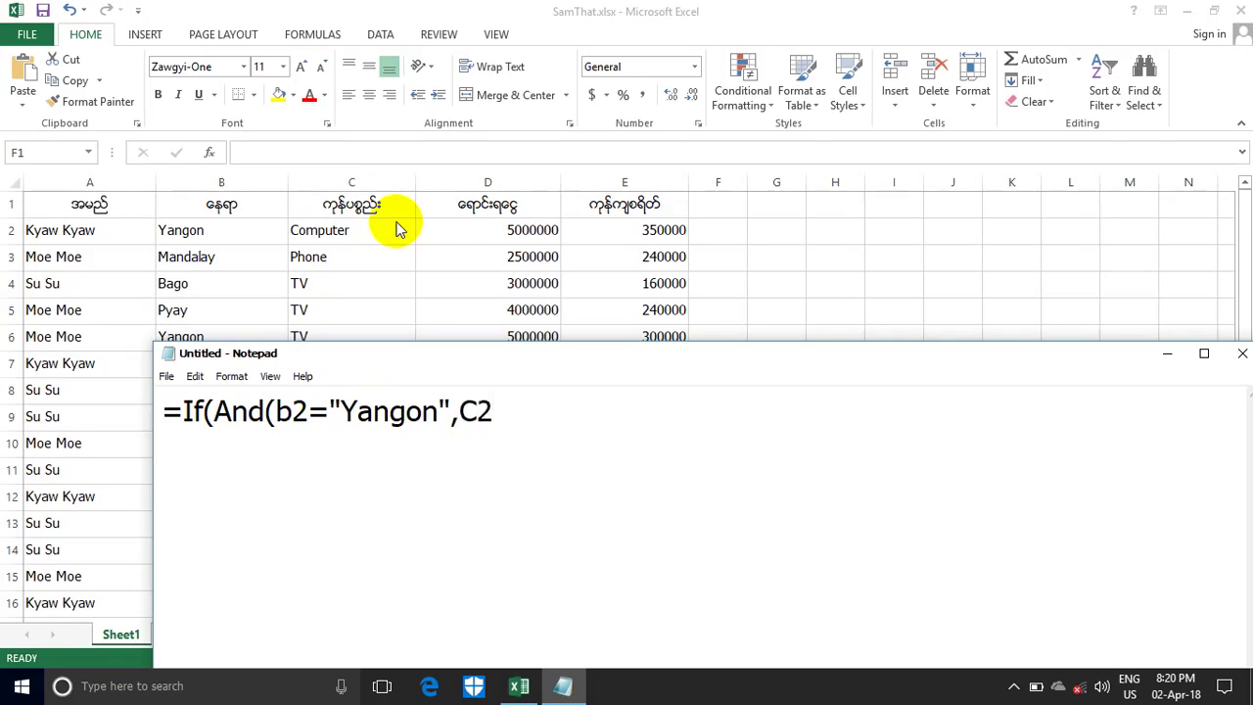
pyautogui.write('=')
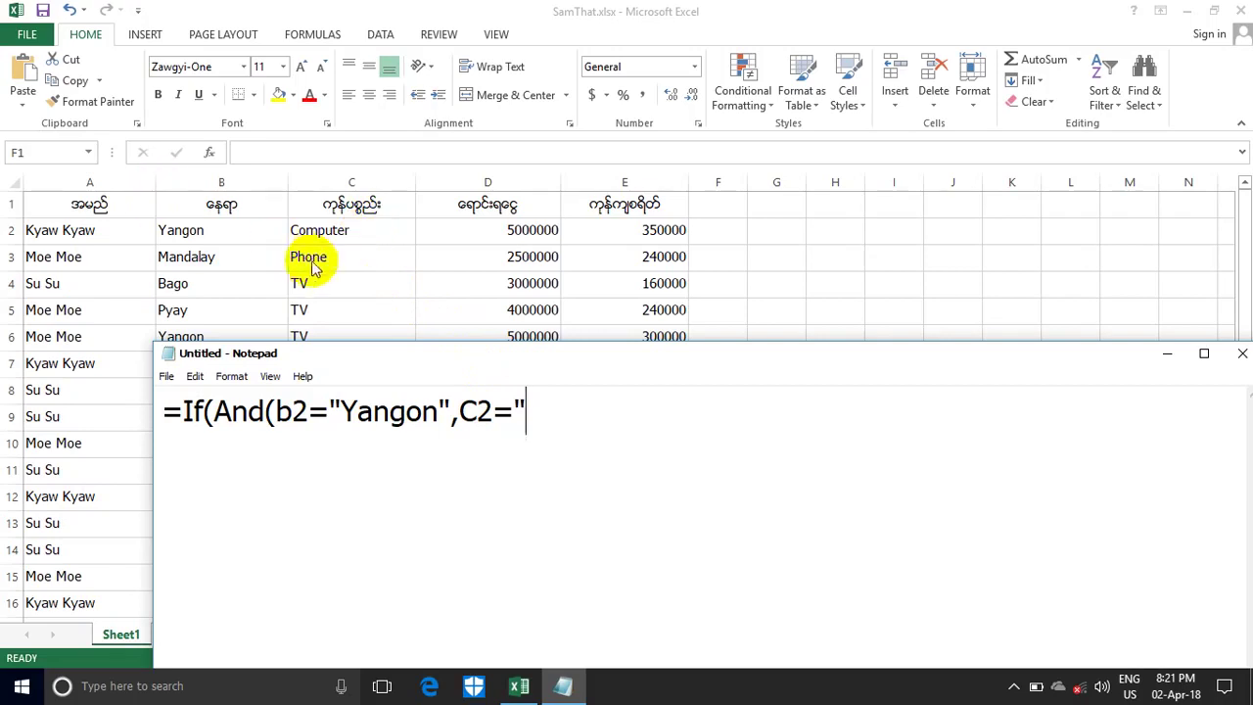
pyautogui.write('Ph')
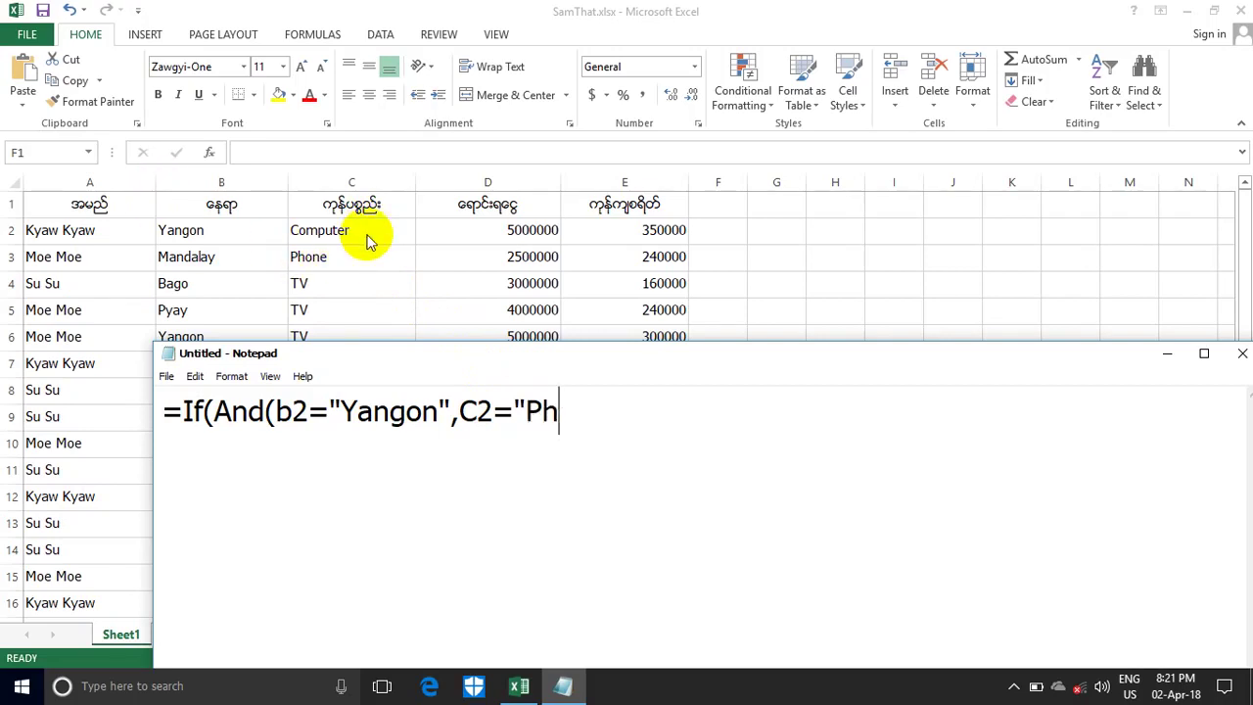
pyautogui.write('one')
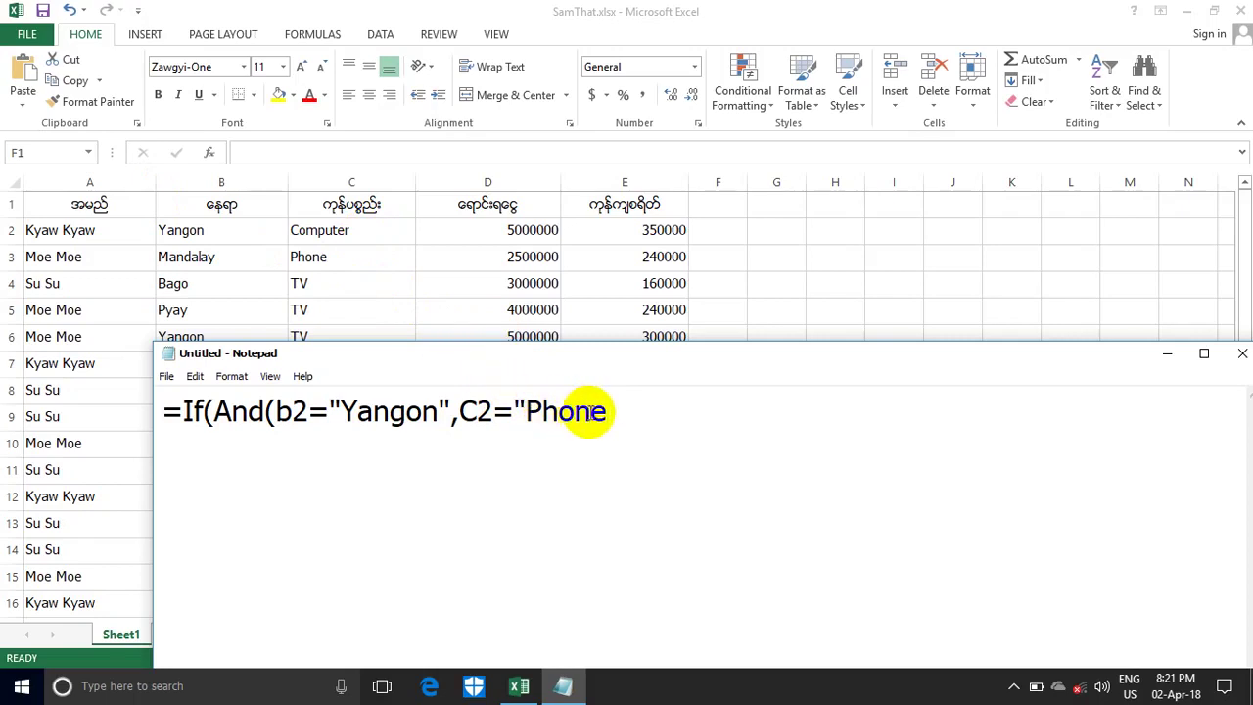
pyautogui.write('"')
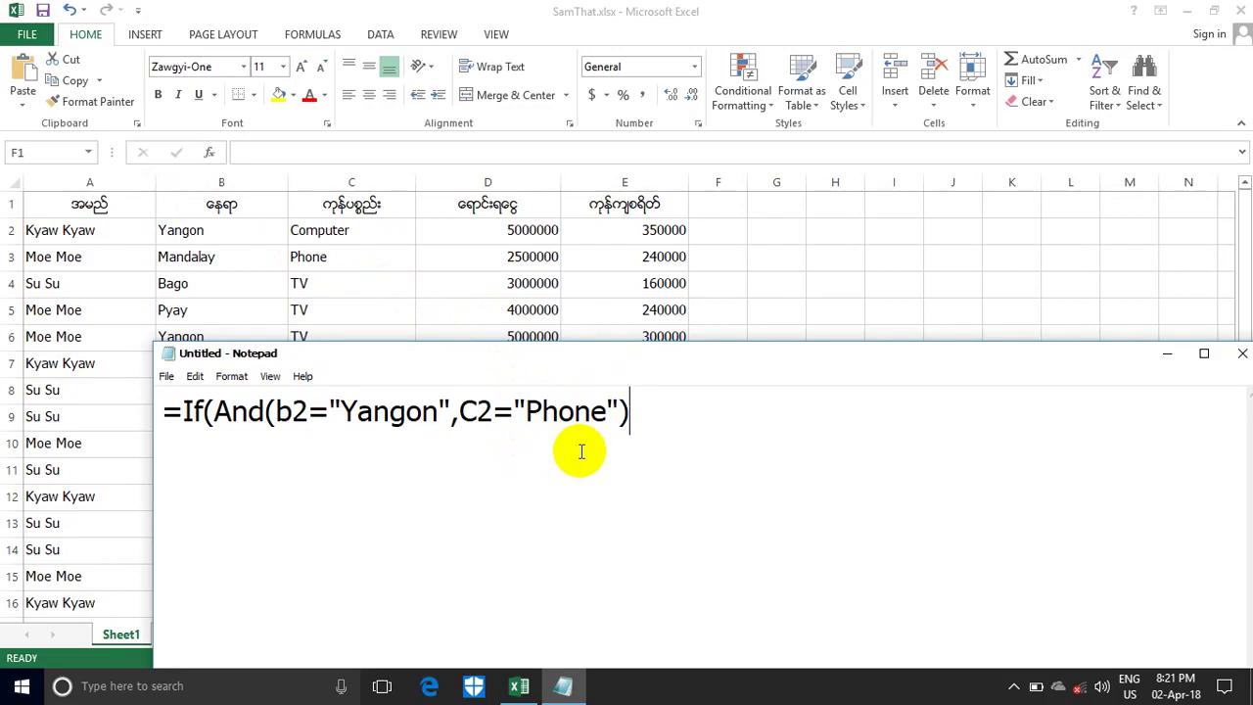
# Step: Add the "A","" results and the closing bracket at the end of the formula
pyautogui.doubleClick(300, 412)
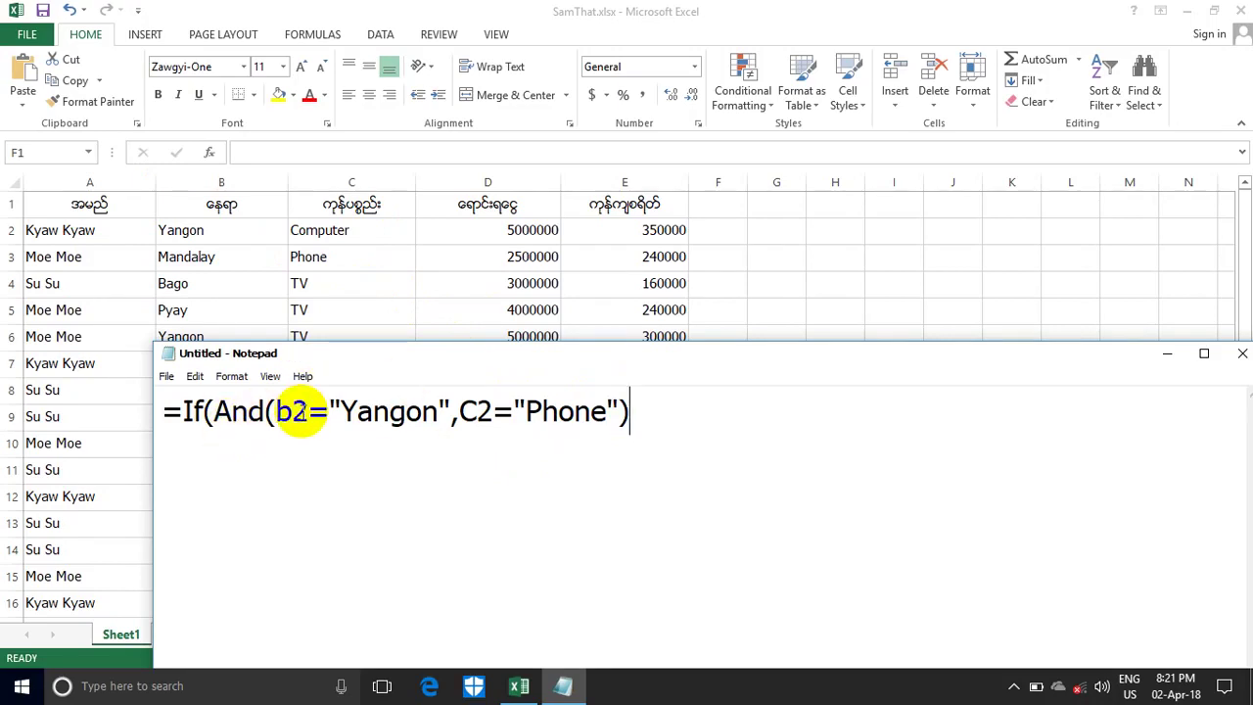
pyautogui.press('End')
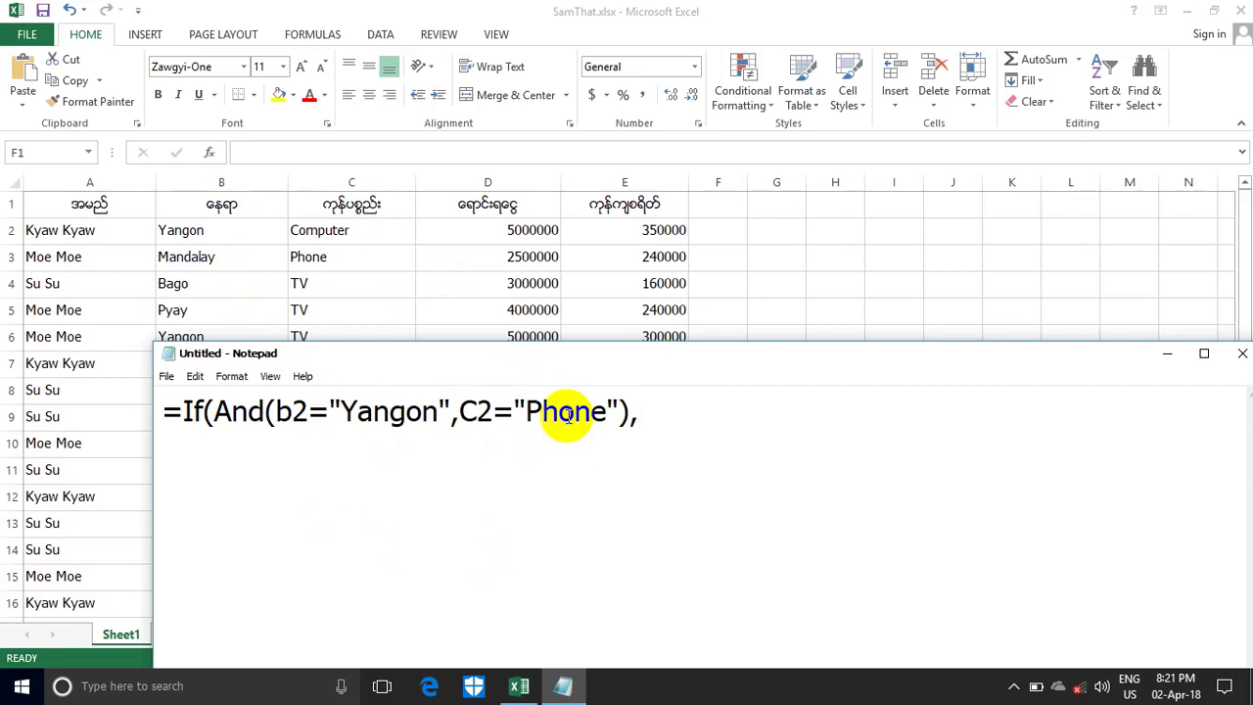
pyautogui.write('a')
pyautogui.write('A')
pyautogui.write(',')
pyautogui.write('"')
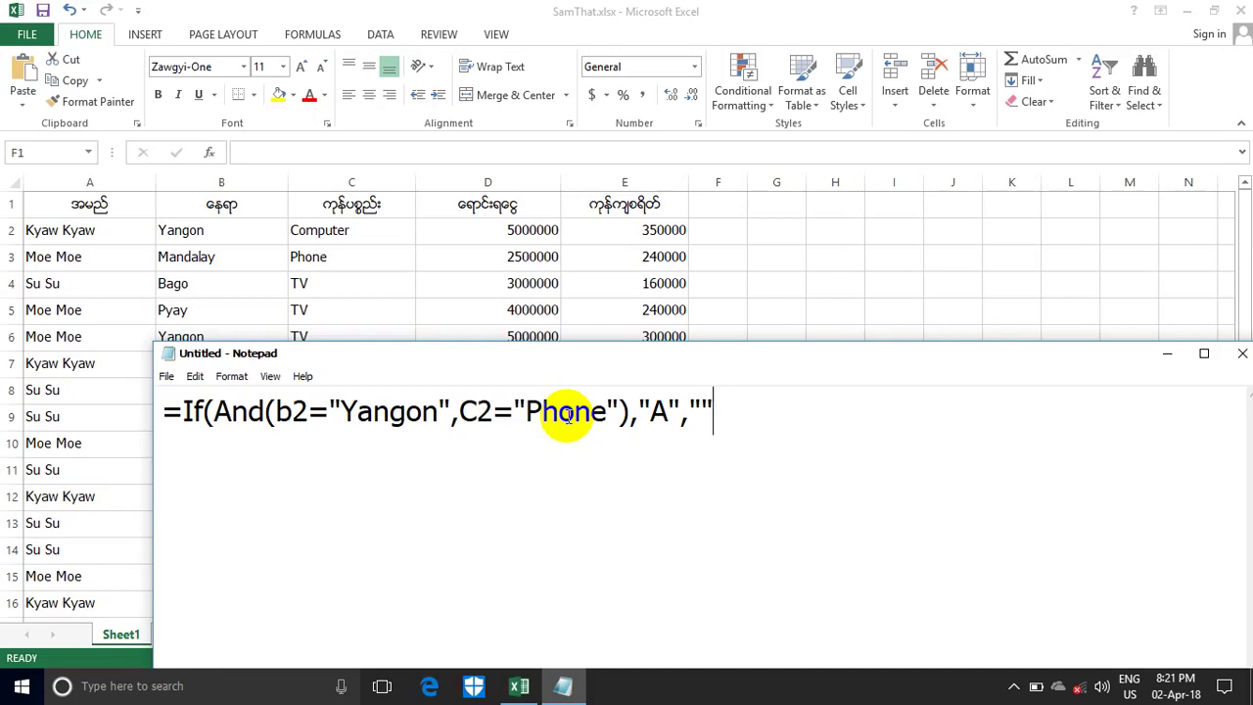
pyautogui.write(')')
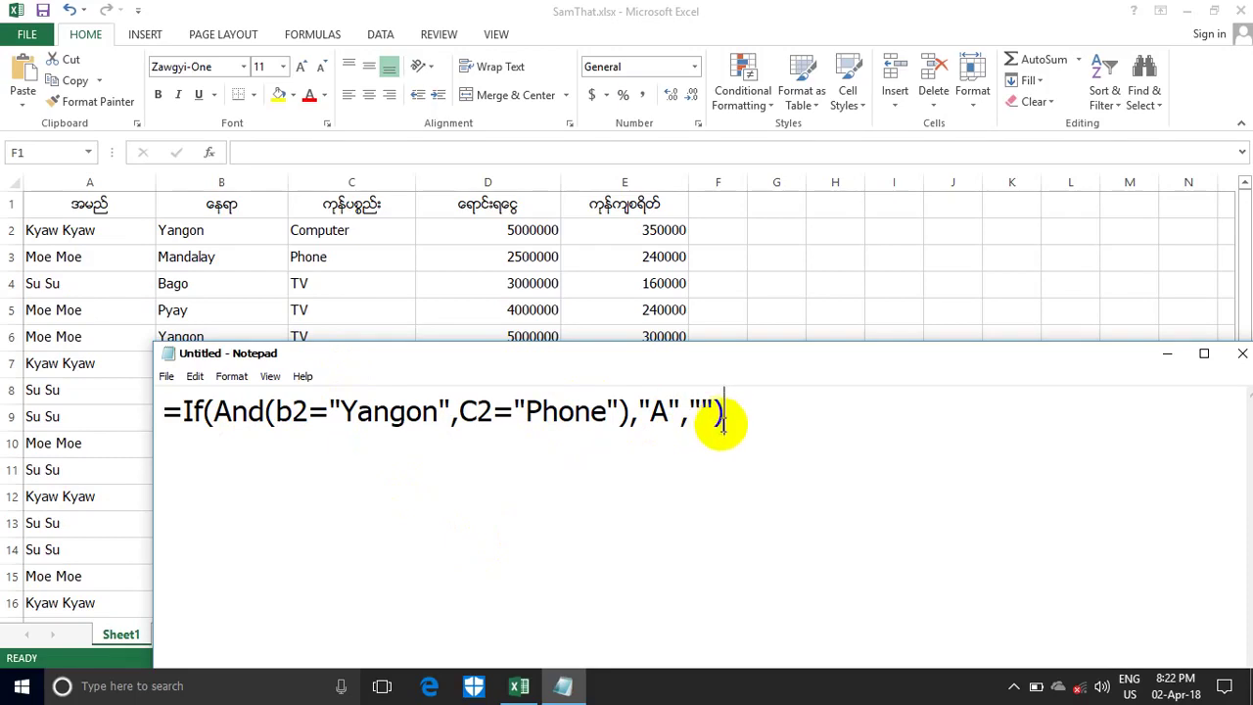
# Step: Copy the IF(AND) formula line from Notepad and minimize Notepad
pyautogui.moveTo(722, 413); pyautogui.dragTo(103, 395)
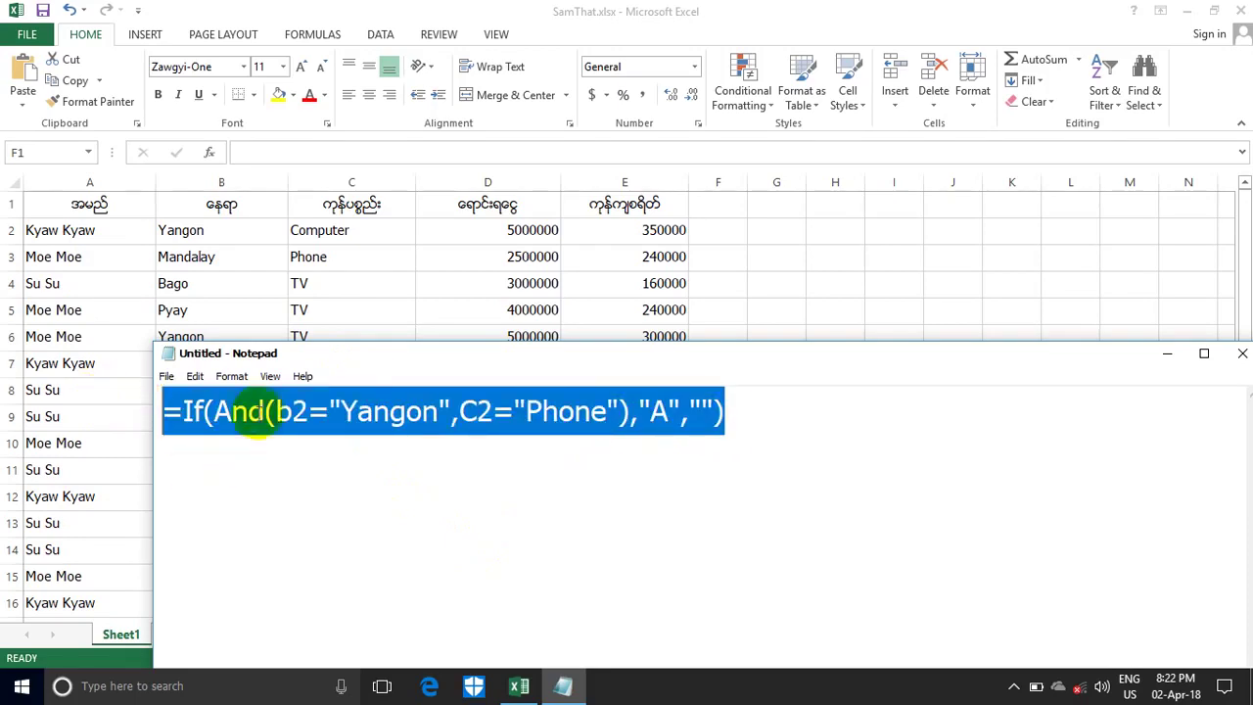
pyautogui.rightClick(259, 411)
pyautogui.click(329, 470)
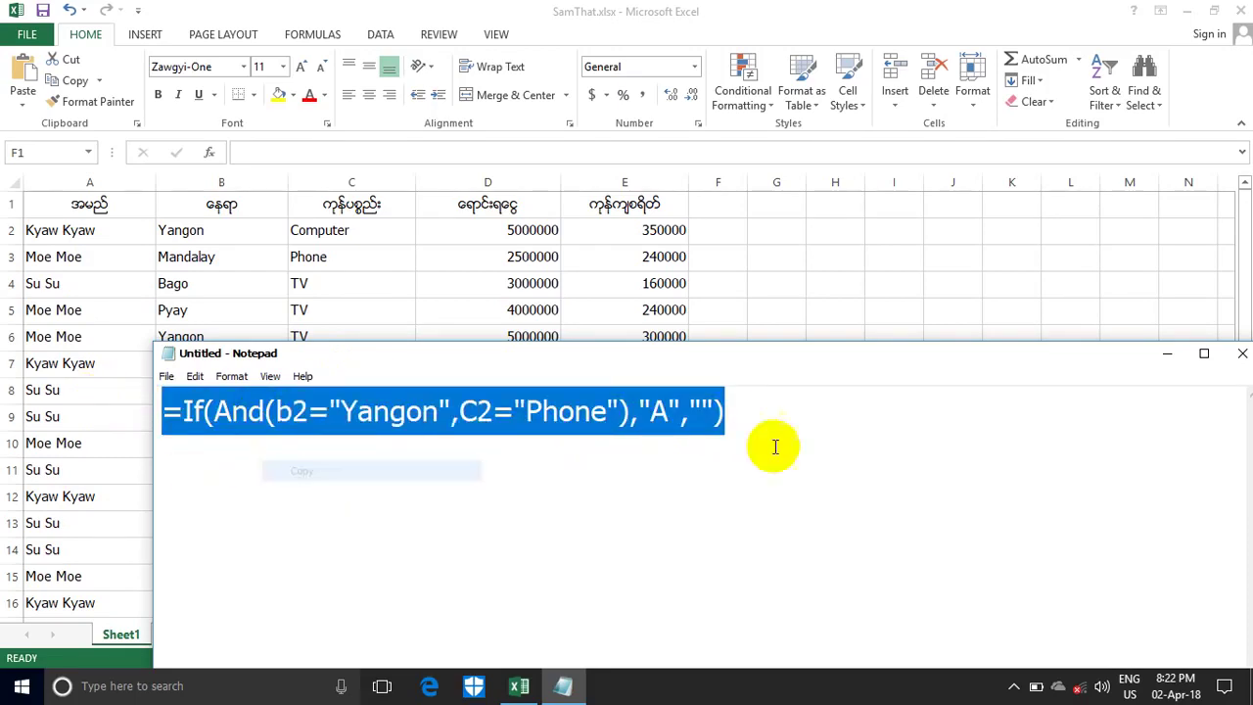
pyautogui.click(1167, 353)
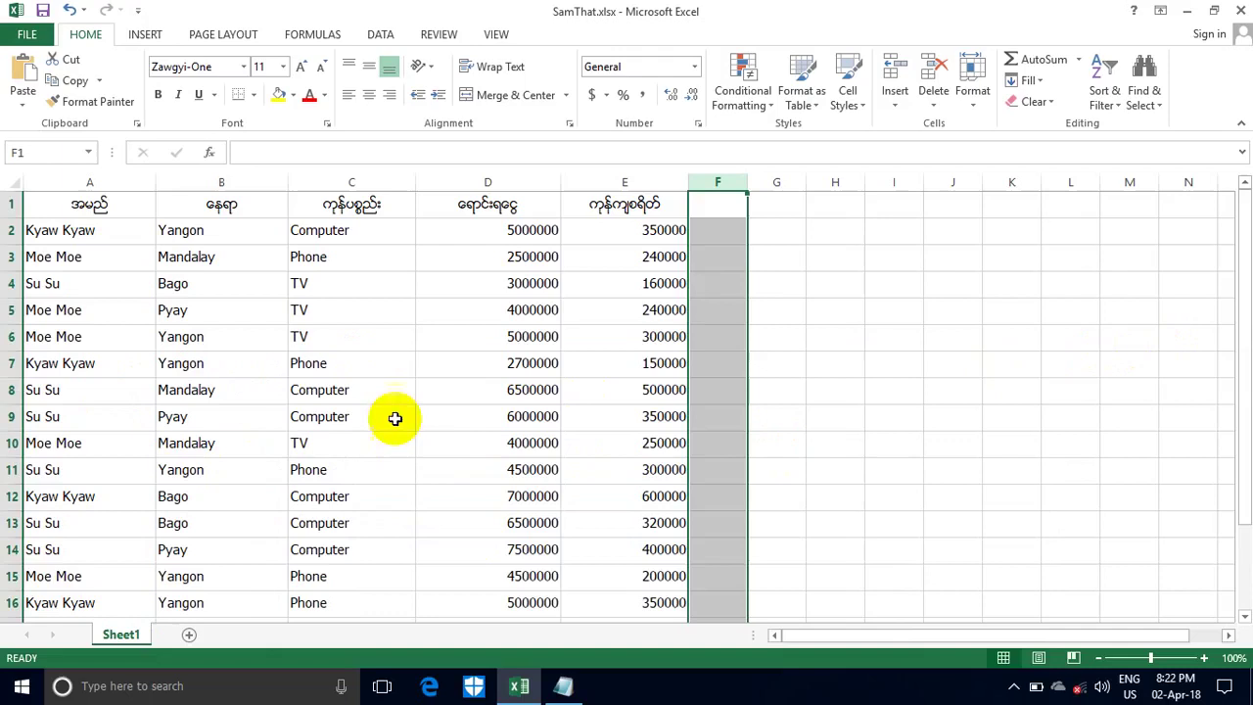
# Step: Paste the IF(AND) formula into cell F2 and confirm it
pyautogui.click(722, 238)
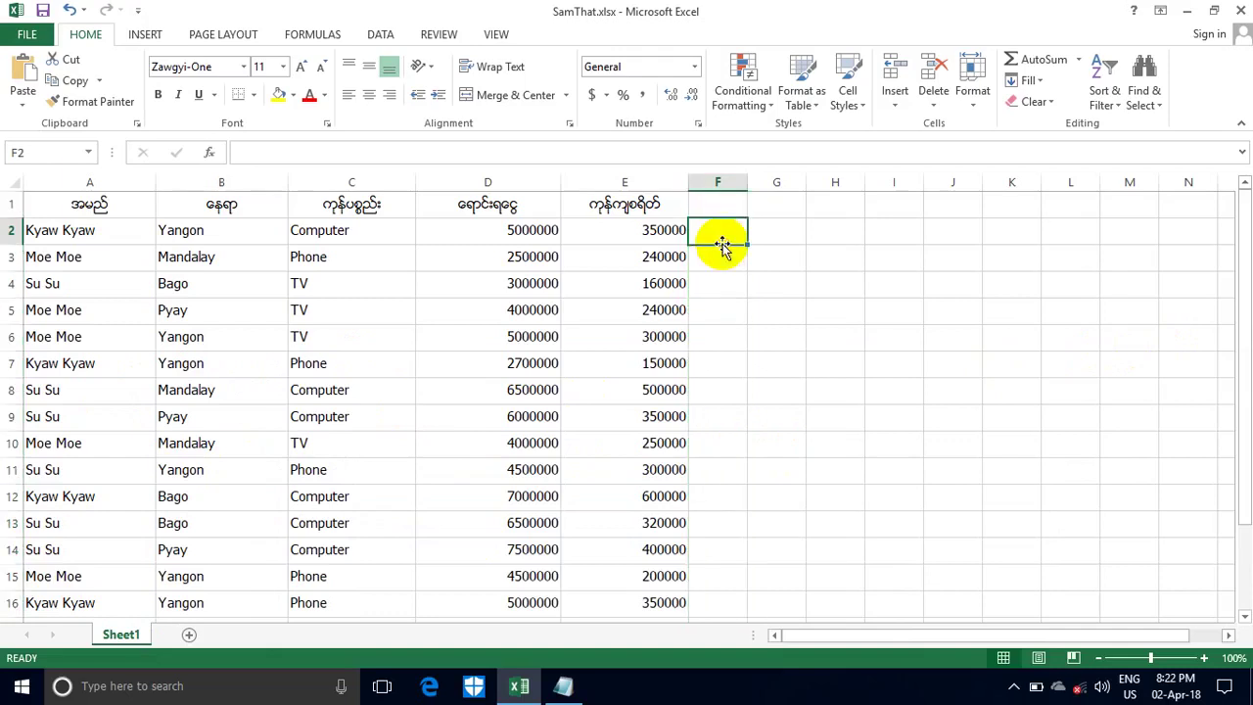
pyautogui.click(247, 154)
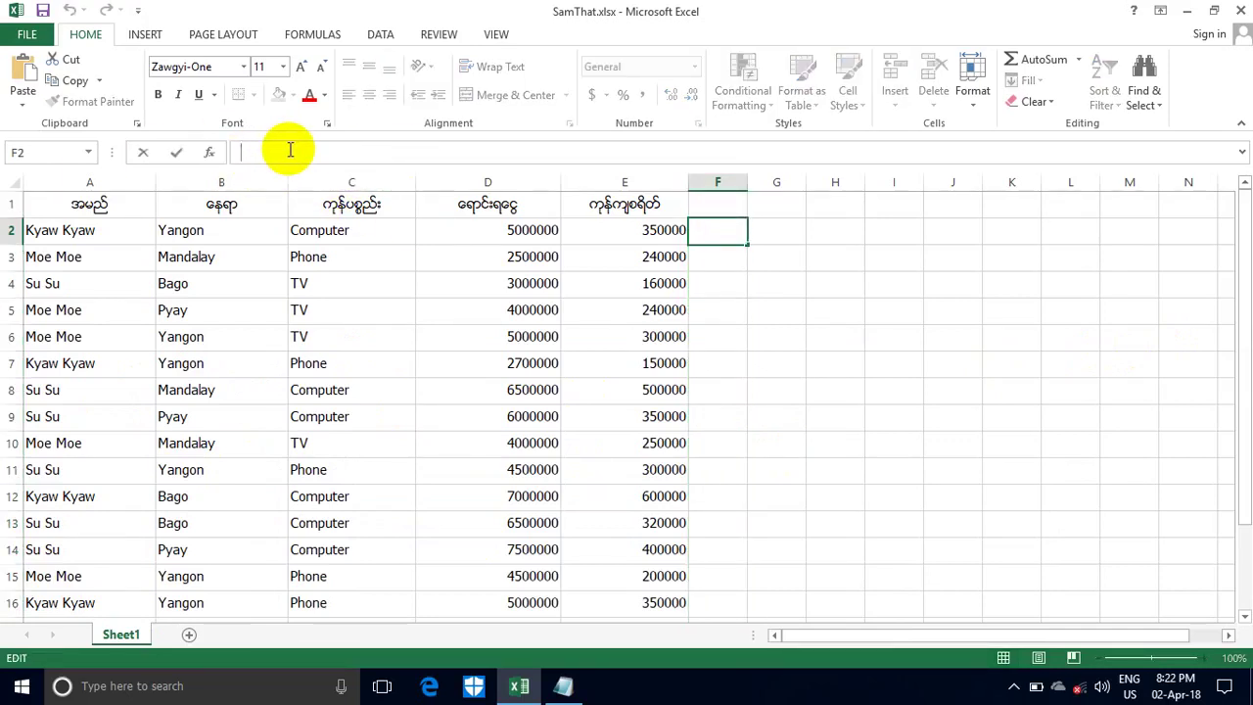
pyautogui.hotkey('ctrl', 'v')
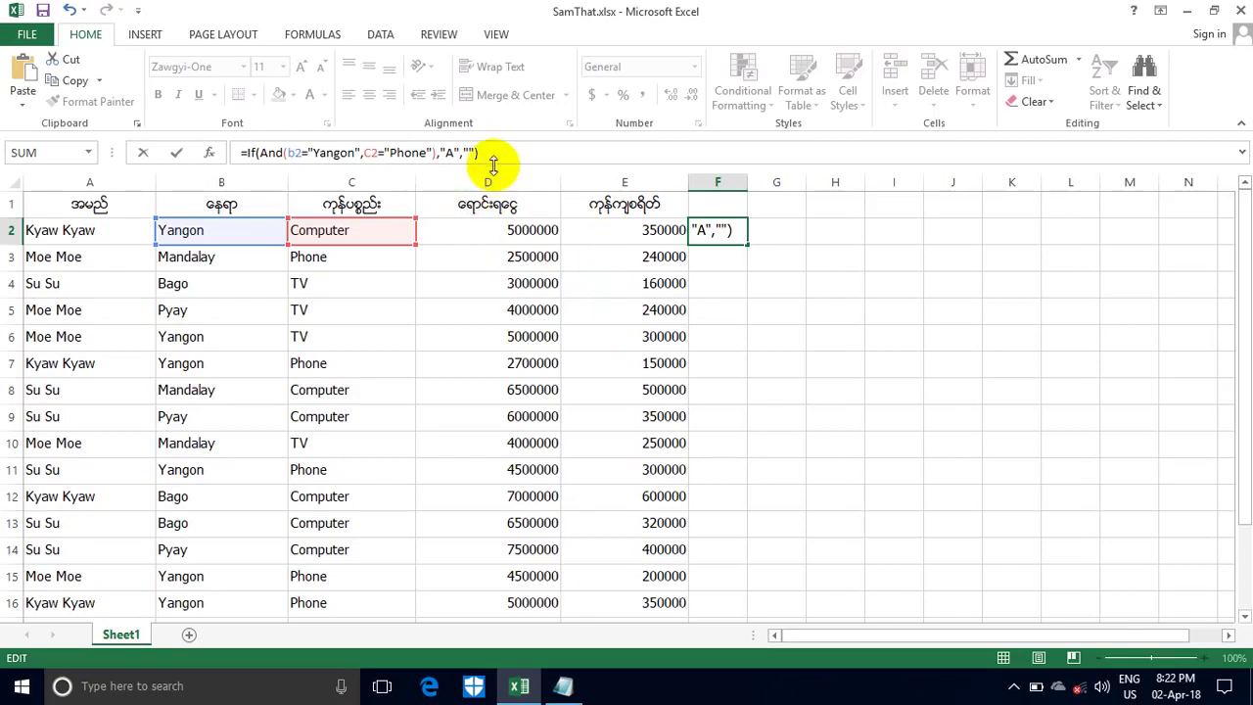
pyautogui.press('Return')
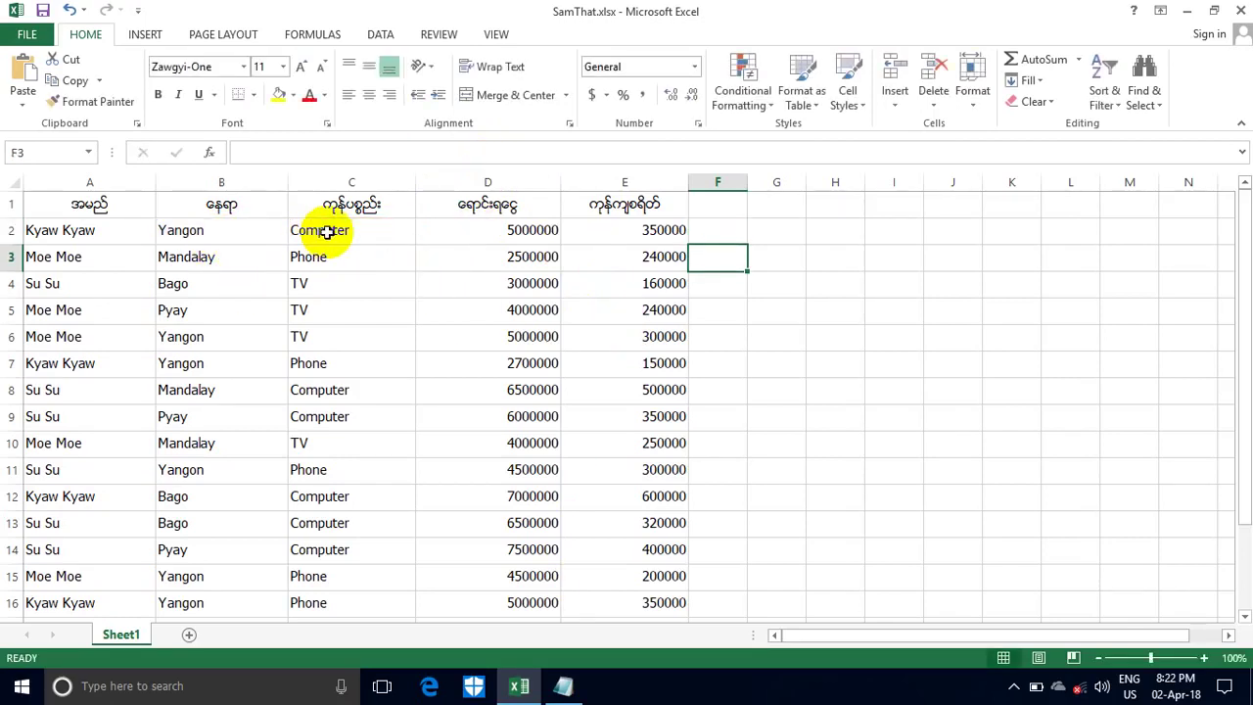
pyautogui.click(738, 236)
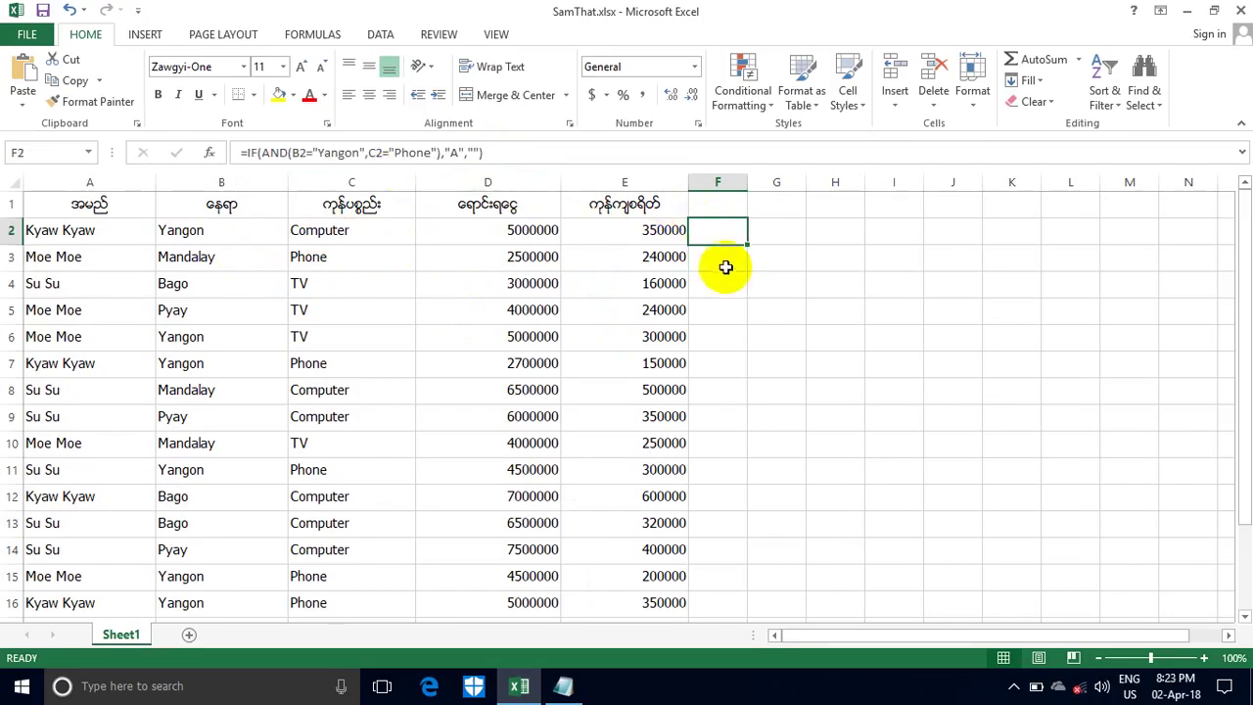
pyautogui.click(716, 256)
pyautogui.click(764, 230)
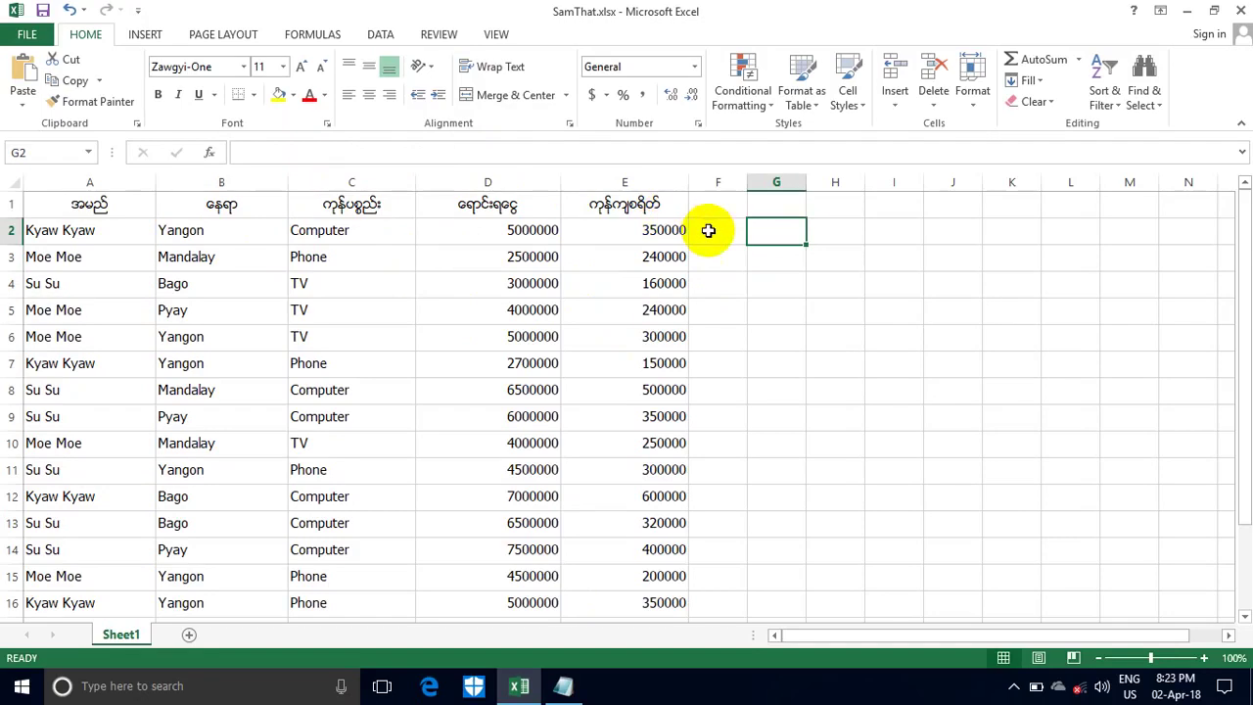
pyautogui.click(710, 233)
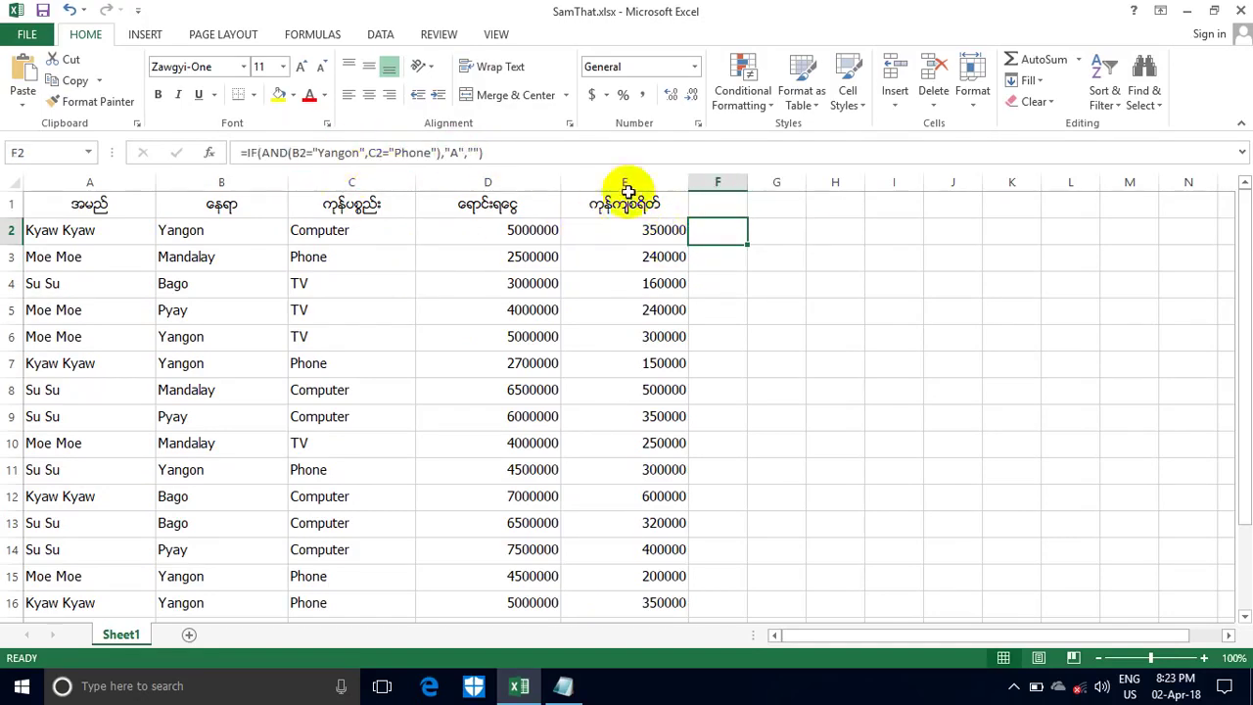
pyautogui.click(721, 252)
pyautogui.click(719, 235)
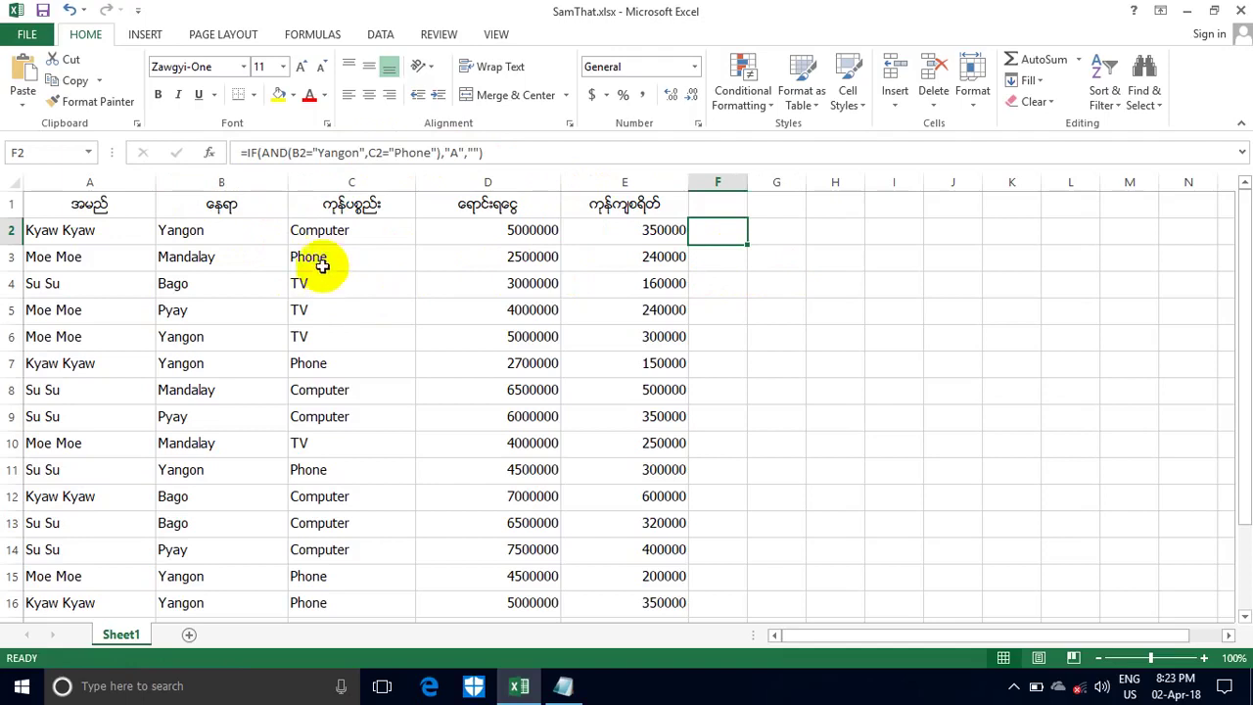
pyautogui.click(752, 237)
pyautogui.click(718, 235)
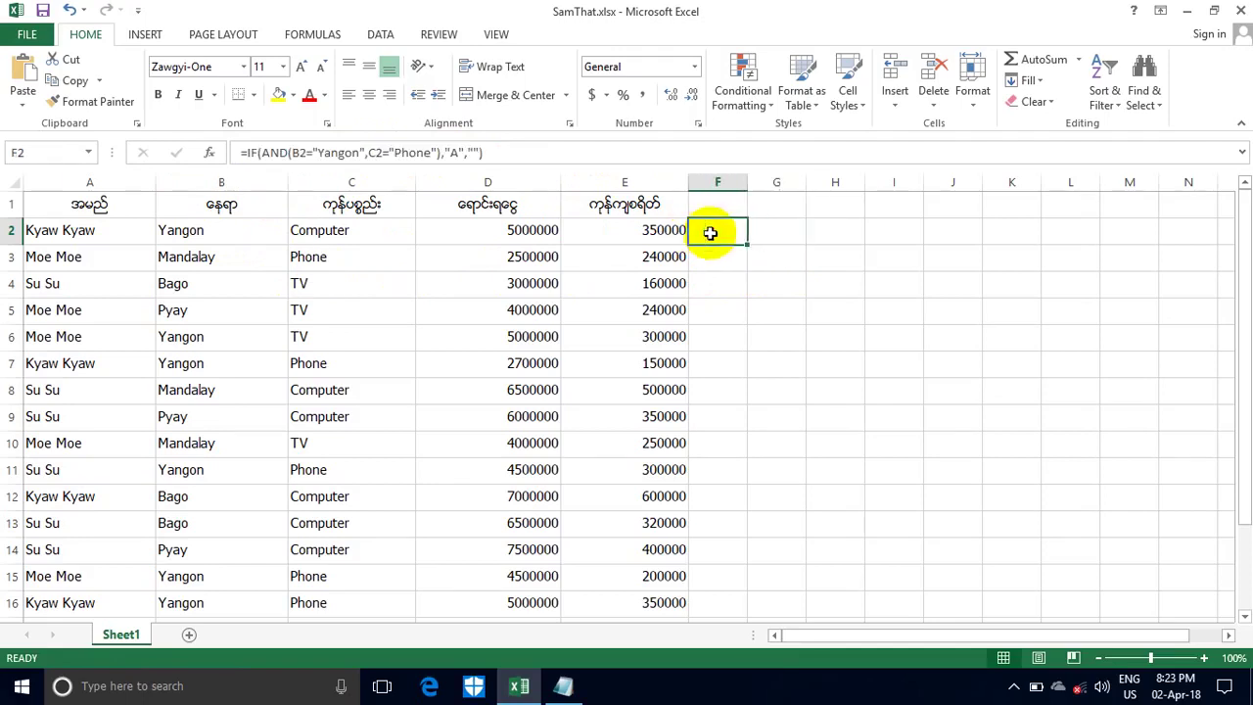
# Step: Fill the F2 IF(AND) formula down to F16, then deselect the column
pyautogui.moveTo(747, 244); pyautogui.dragTo(759, 630)
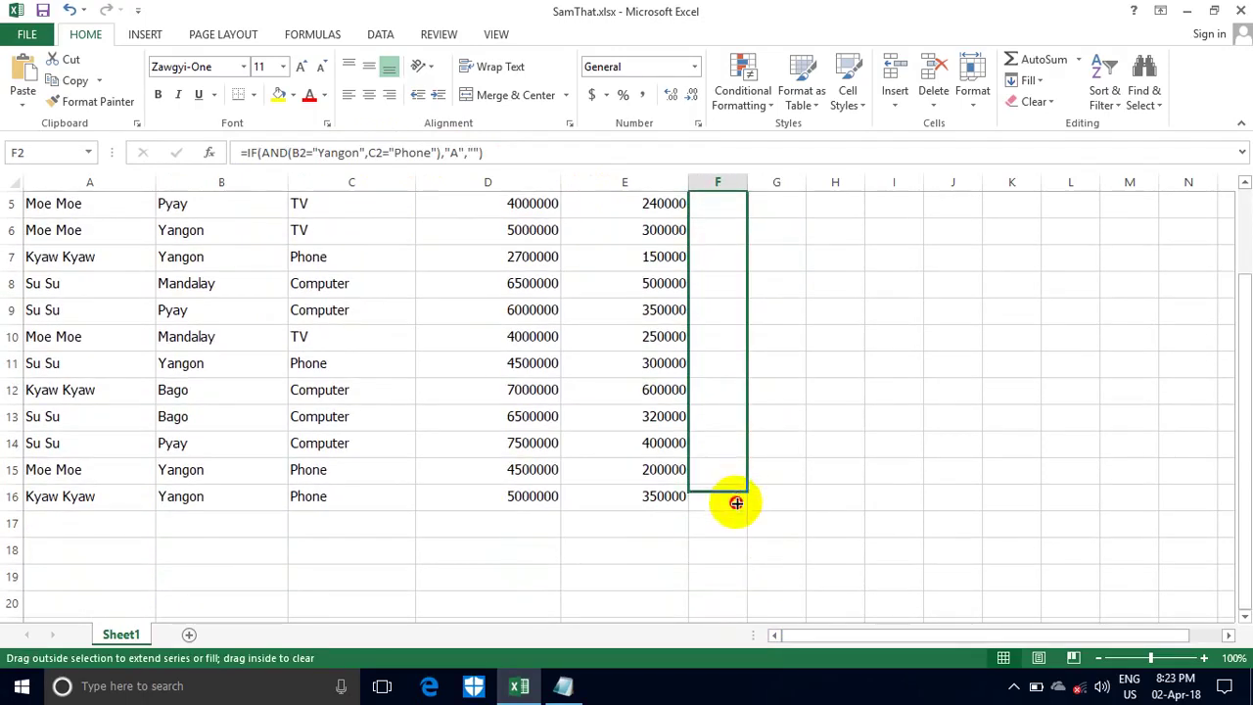
pyautogui.moveTo(759, 629); pyautogui.dragTo(734, 501)
pyautogui.moveTo(1236, 419); pyautogui.dragTo(1234, 280)
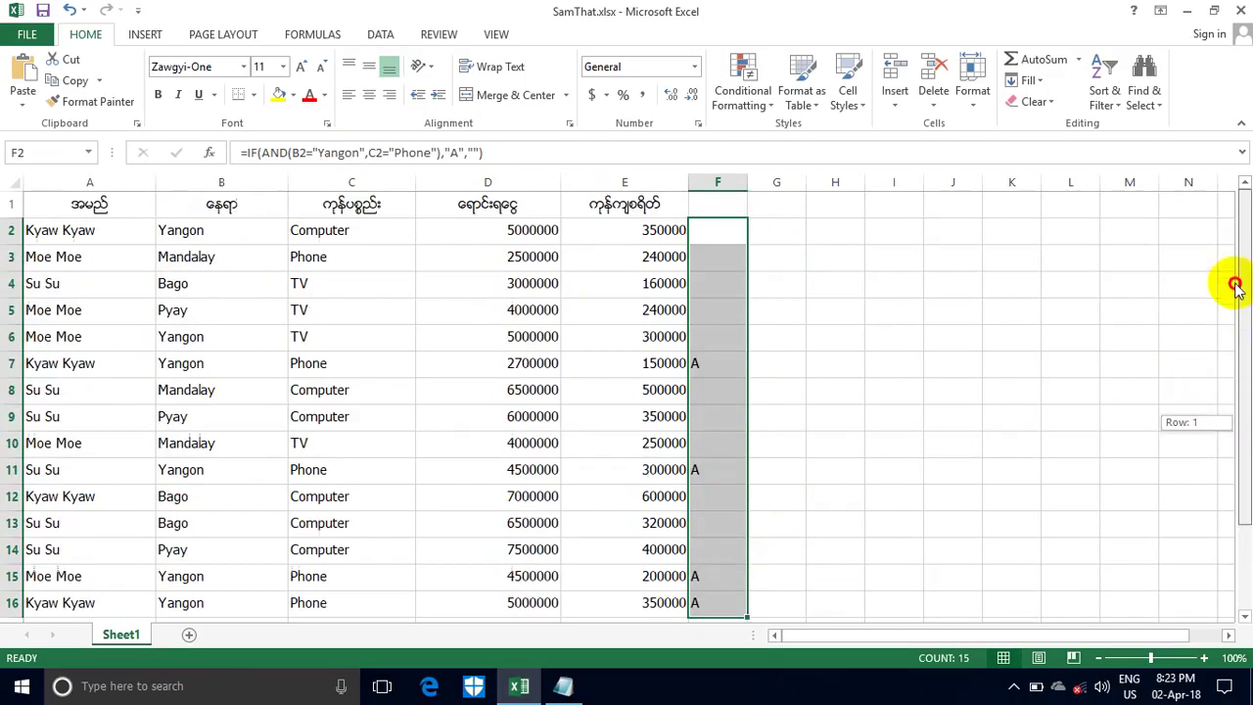
pyautogui.click(202, 259)
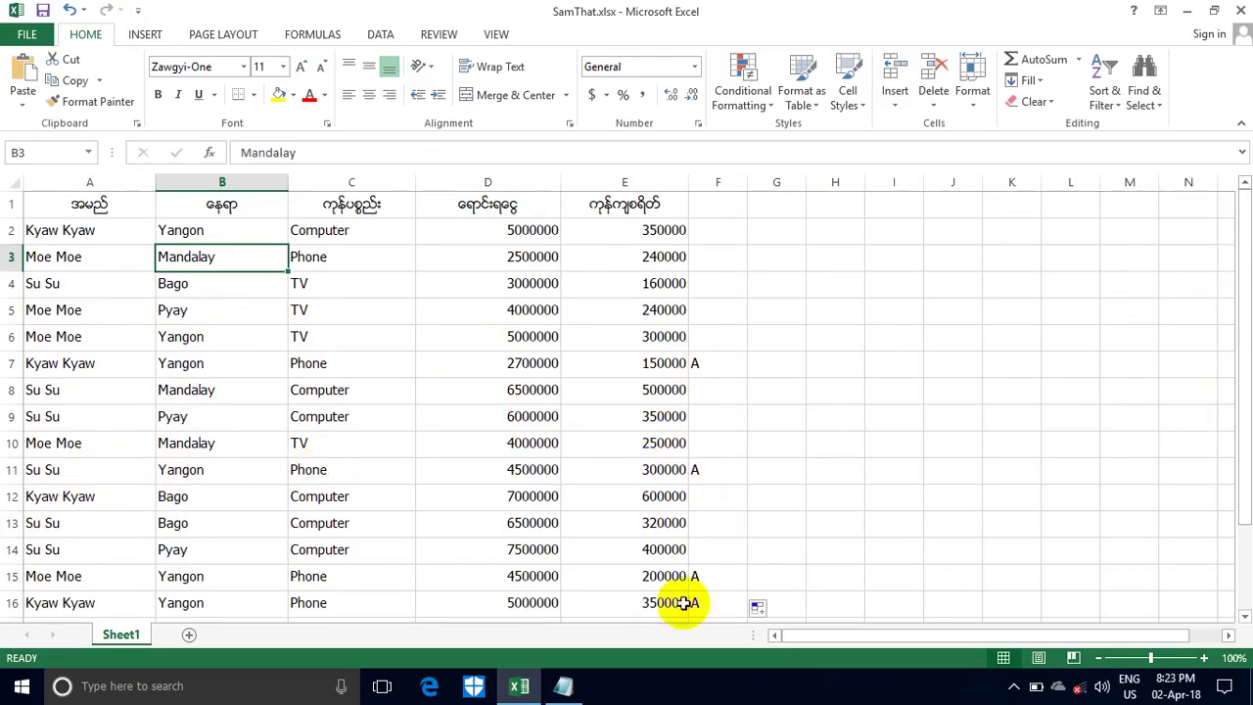
# Step: Restore Notepad, remove the formula, and type the IF, IF OR and IF and notes
pyautogui.click(566, 688)
pyautogui.moveTo(565, 688)
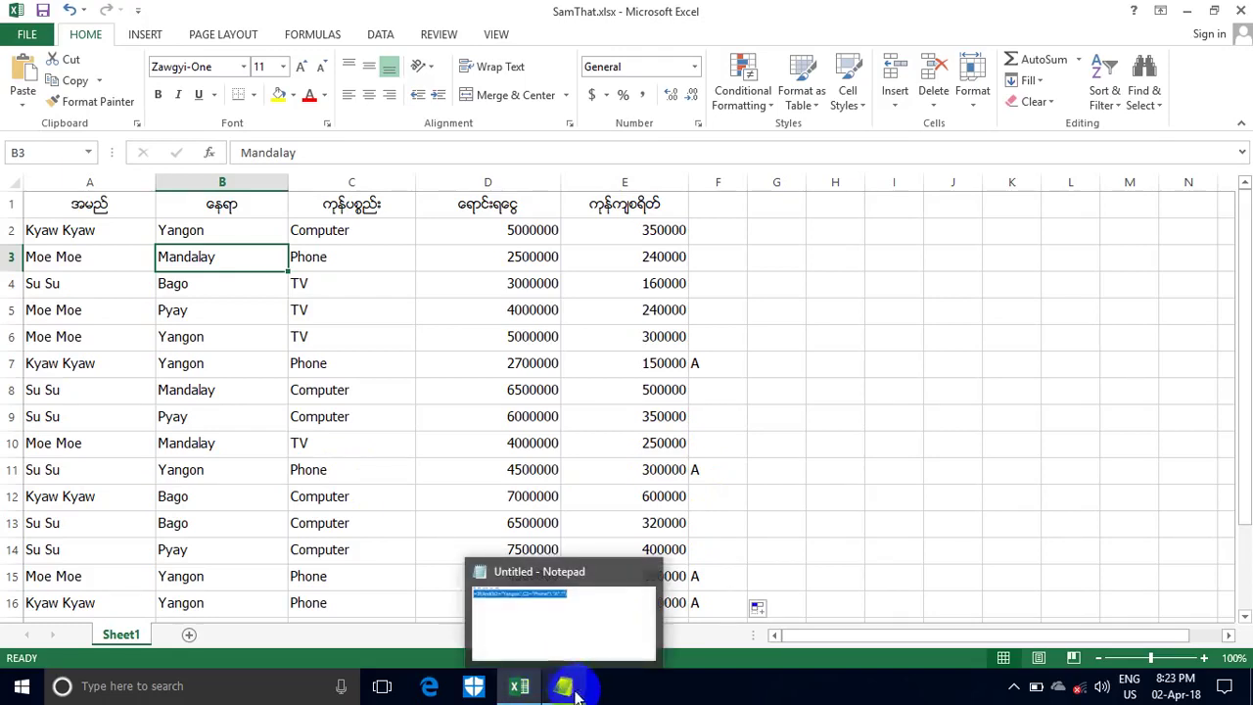
pyautogui.click(566, 686)
pyautogui.hotkey('ctrl', 'x')
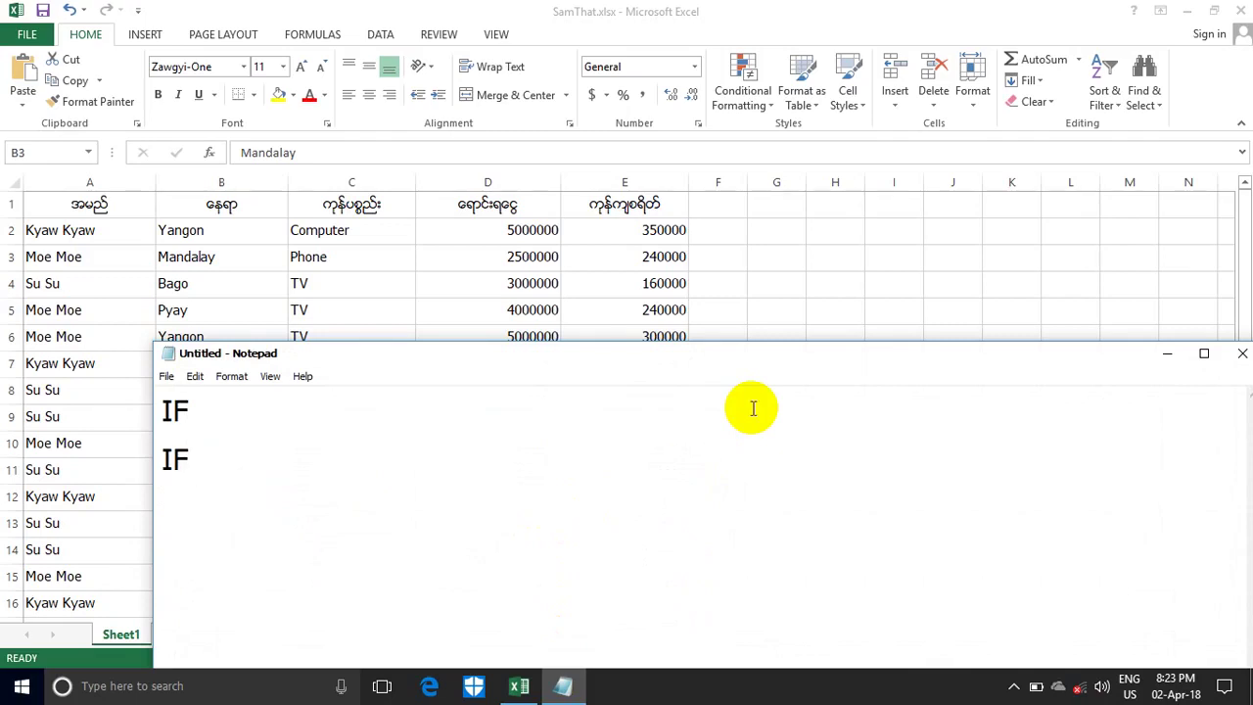
pyautogui.write(' OR')
pyautogui.write('IF')
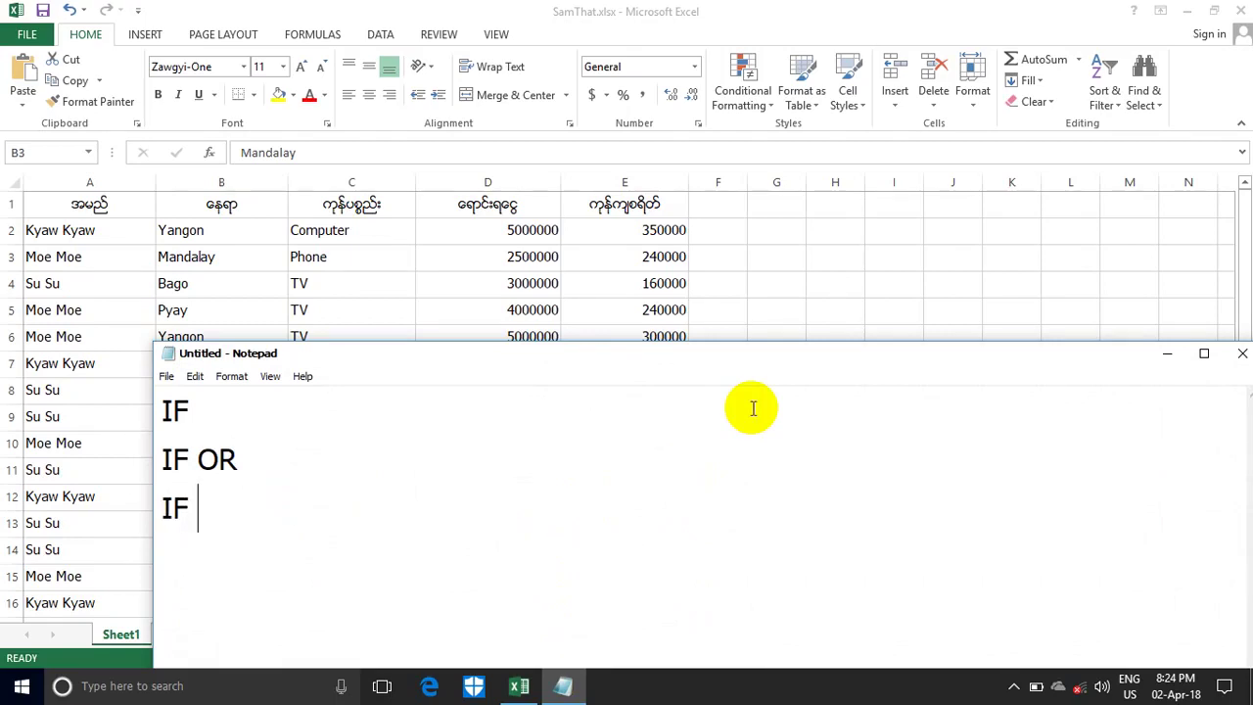
pyautogui.write('and')
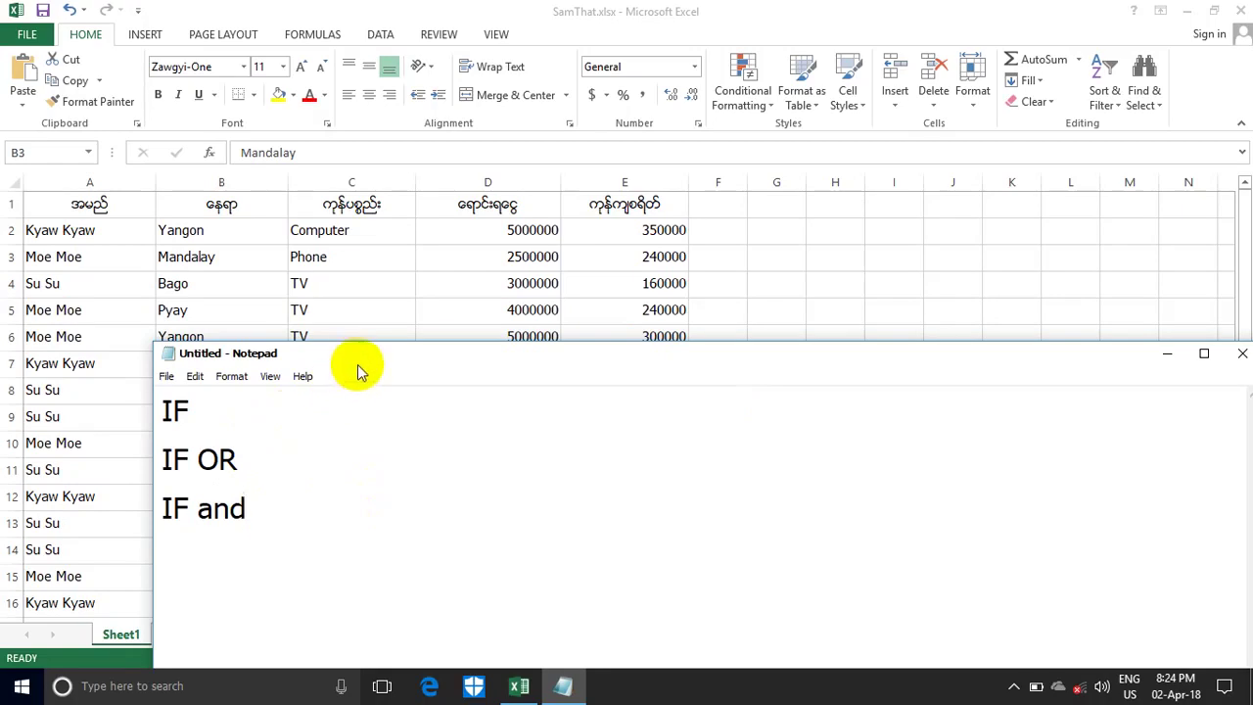
# Step: Reposition Notepad, select the words OR and and, then minimize Notepad
pyautogui.moveTo(359, 370); pyautogui.dragTo(304, 259)
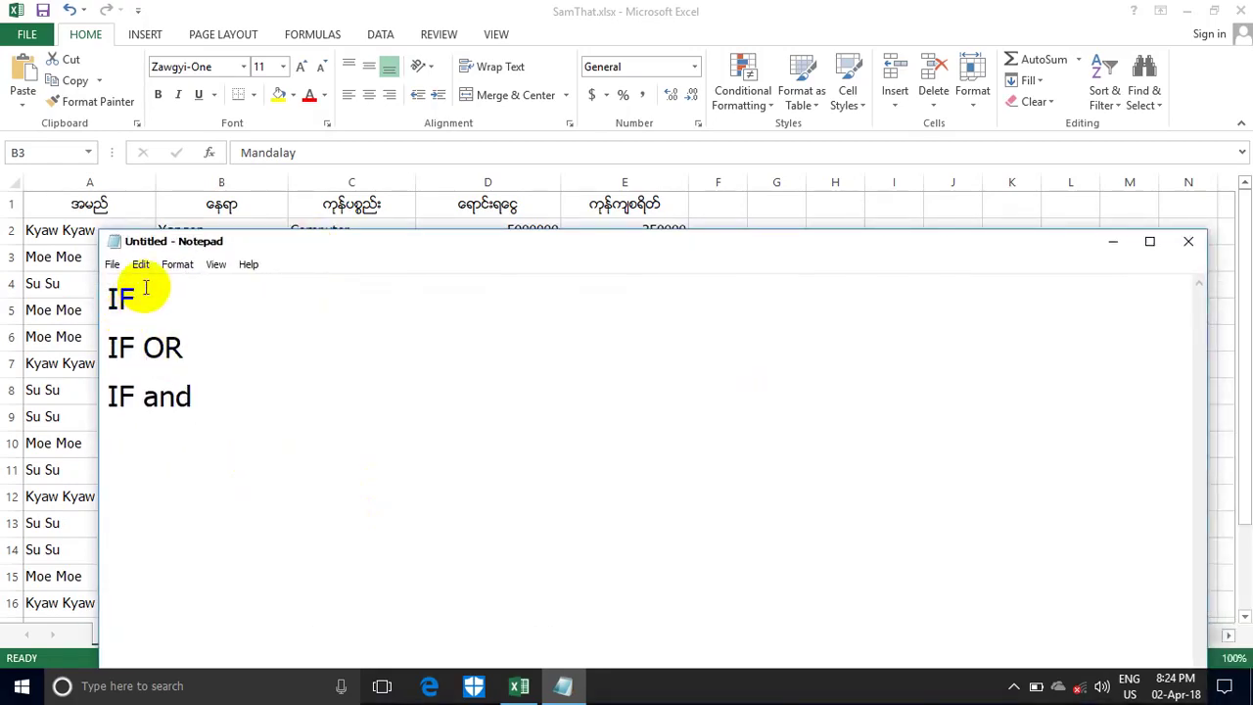
pyautogui.doubleClick(154, 346)
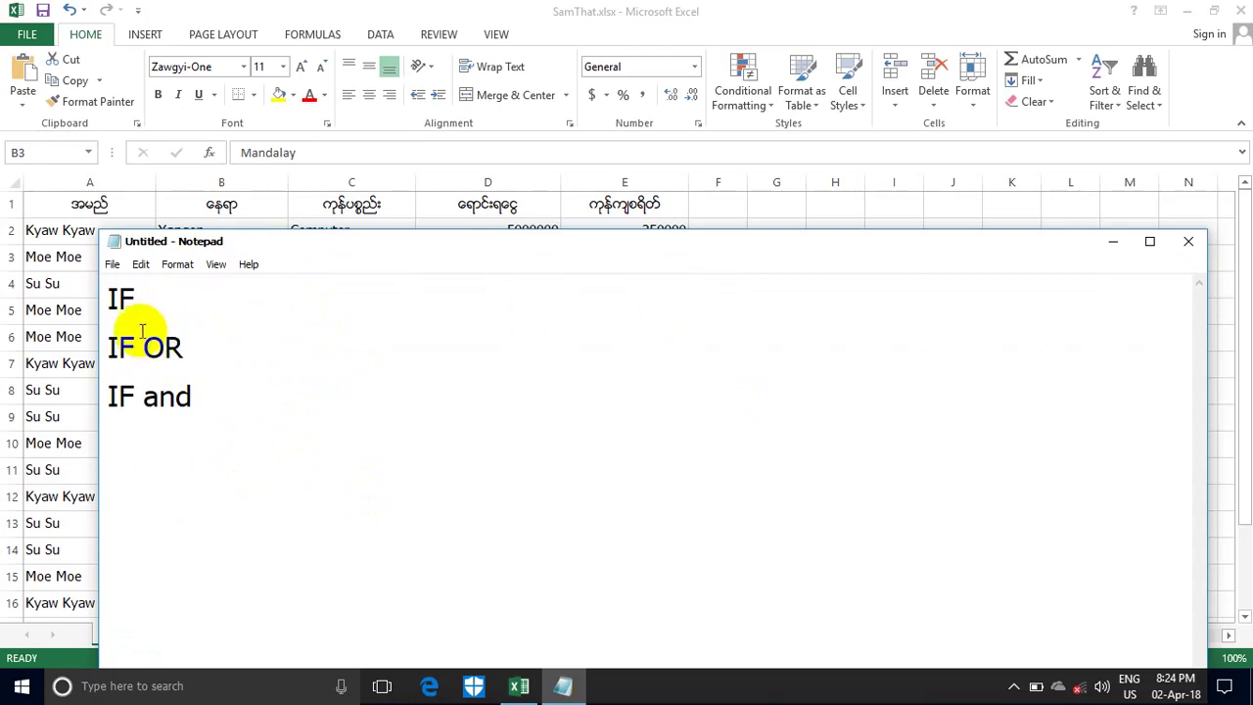
pyautogui.doubleClick(146, 395)
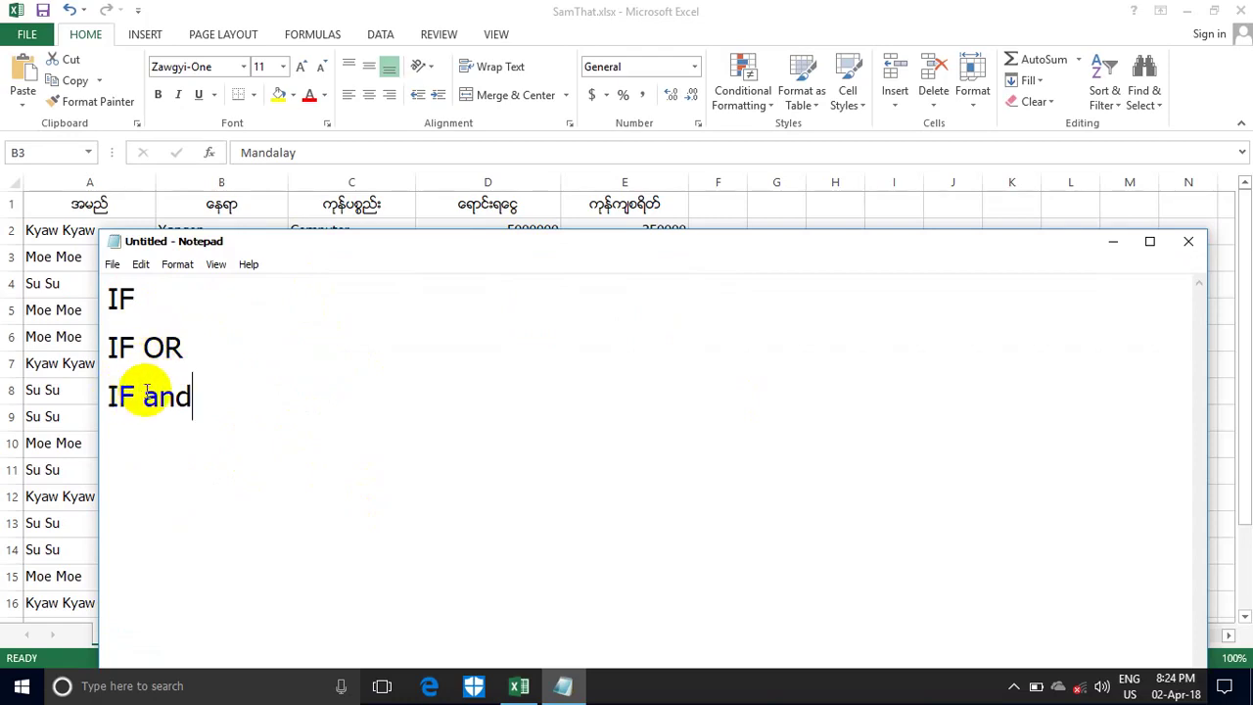
pyautogui.click(161, 406)
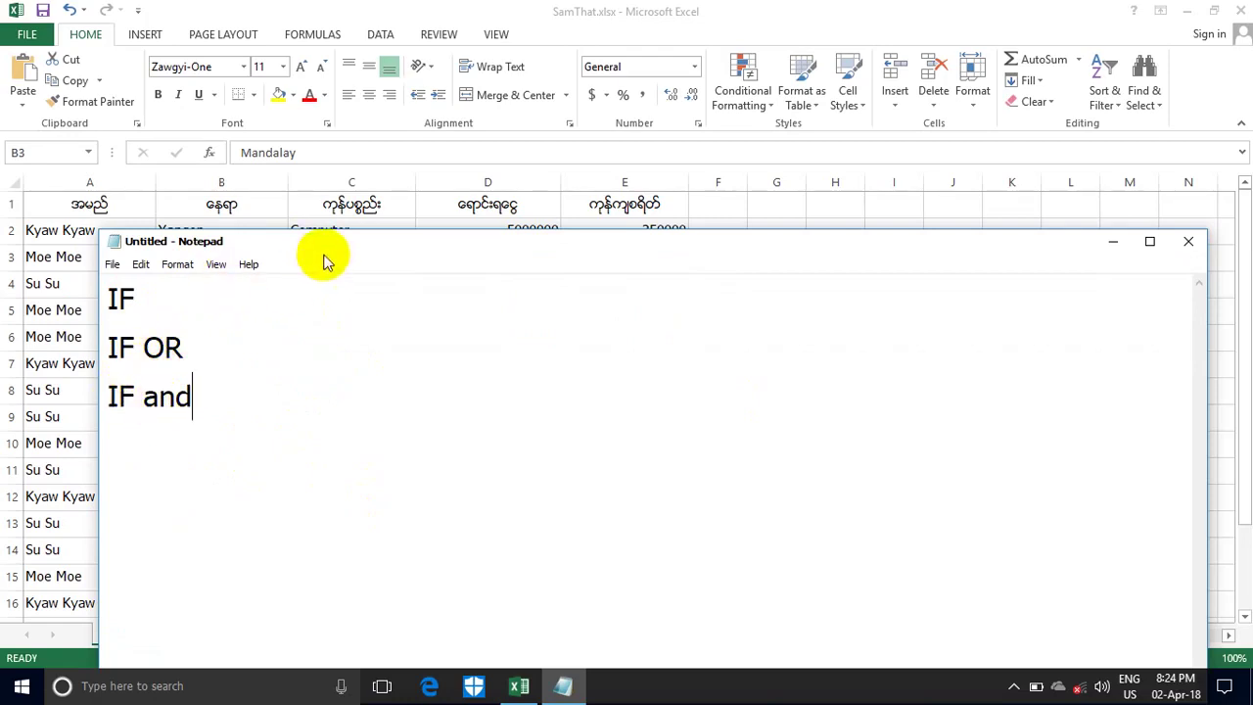
pyautogui.moveTo(358, 248); pyautogui.dragTo(358, 313)
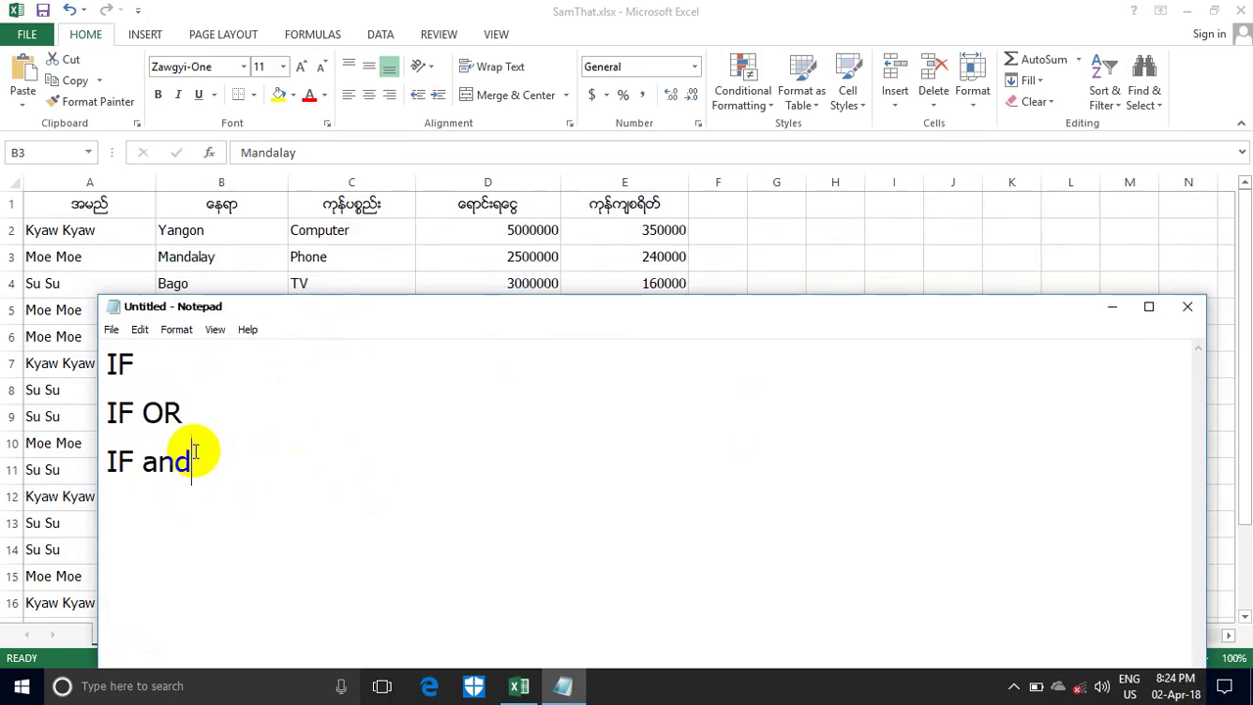
pyautogui.moveTo(168, 463); pyautogui.dragTo(192, 465)
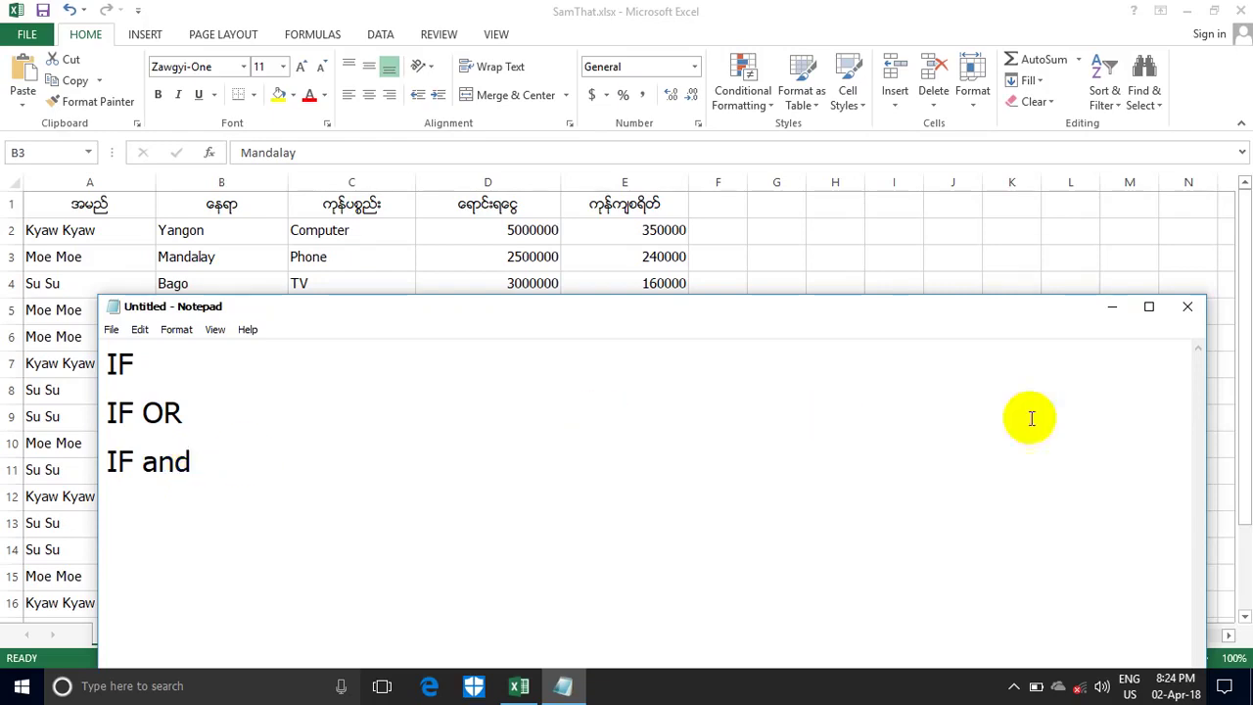
pyautogui.click(1125, 312)
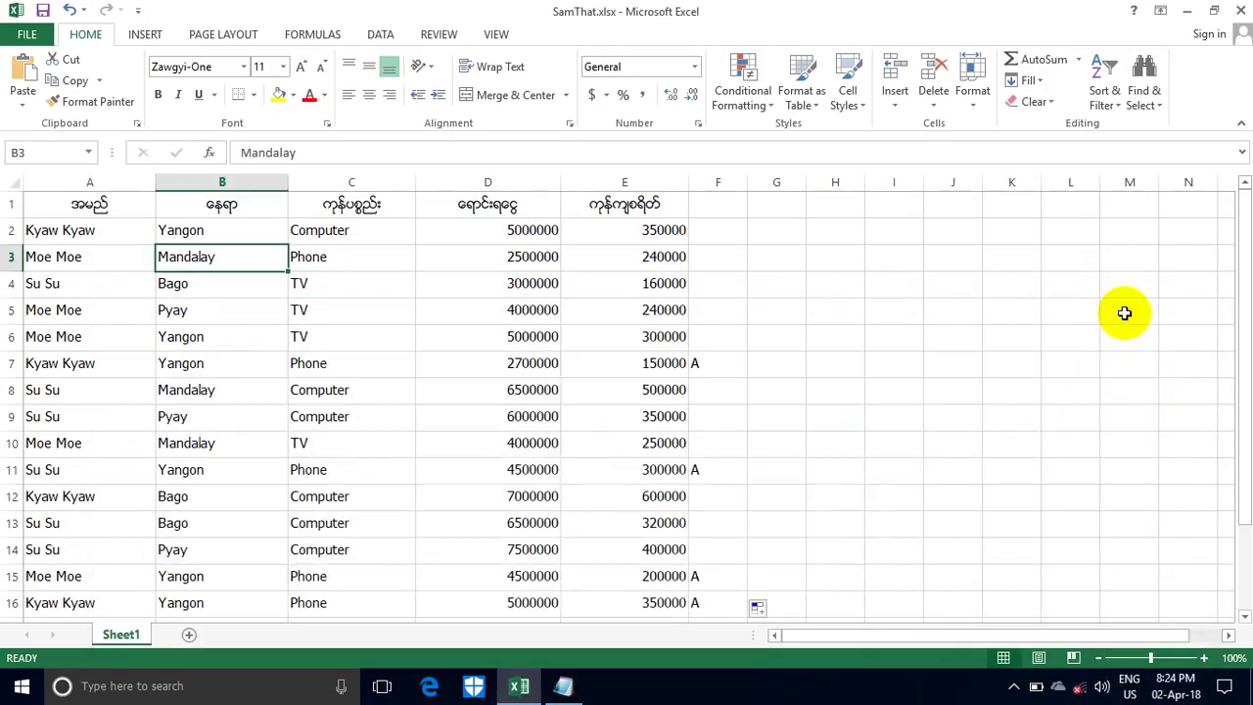
# Step: Minimize Excel so the Windows desktop is showing
pyautogui.click(1190, 12)
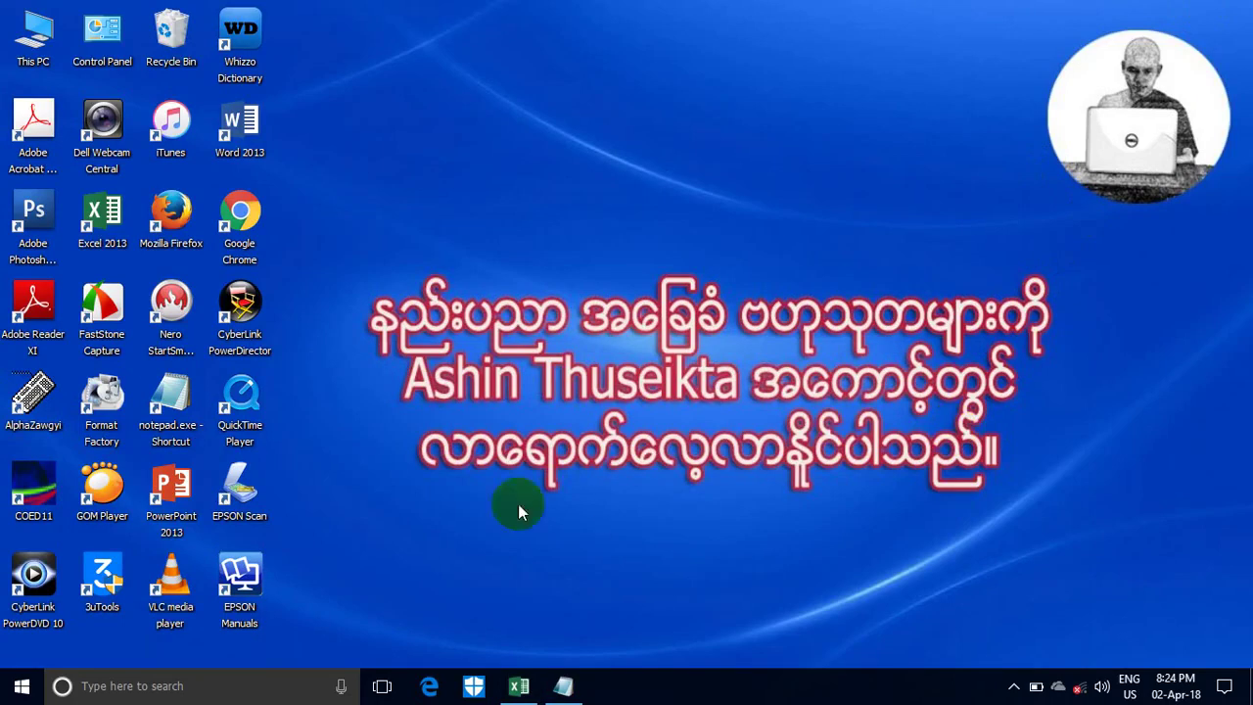